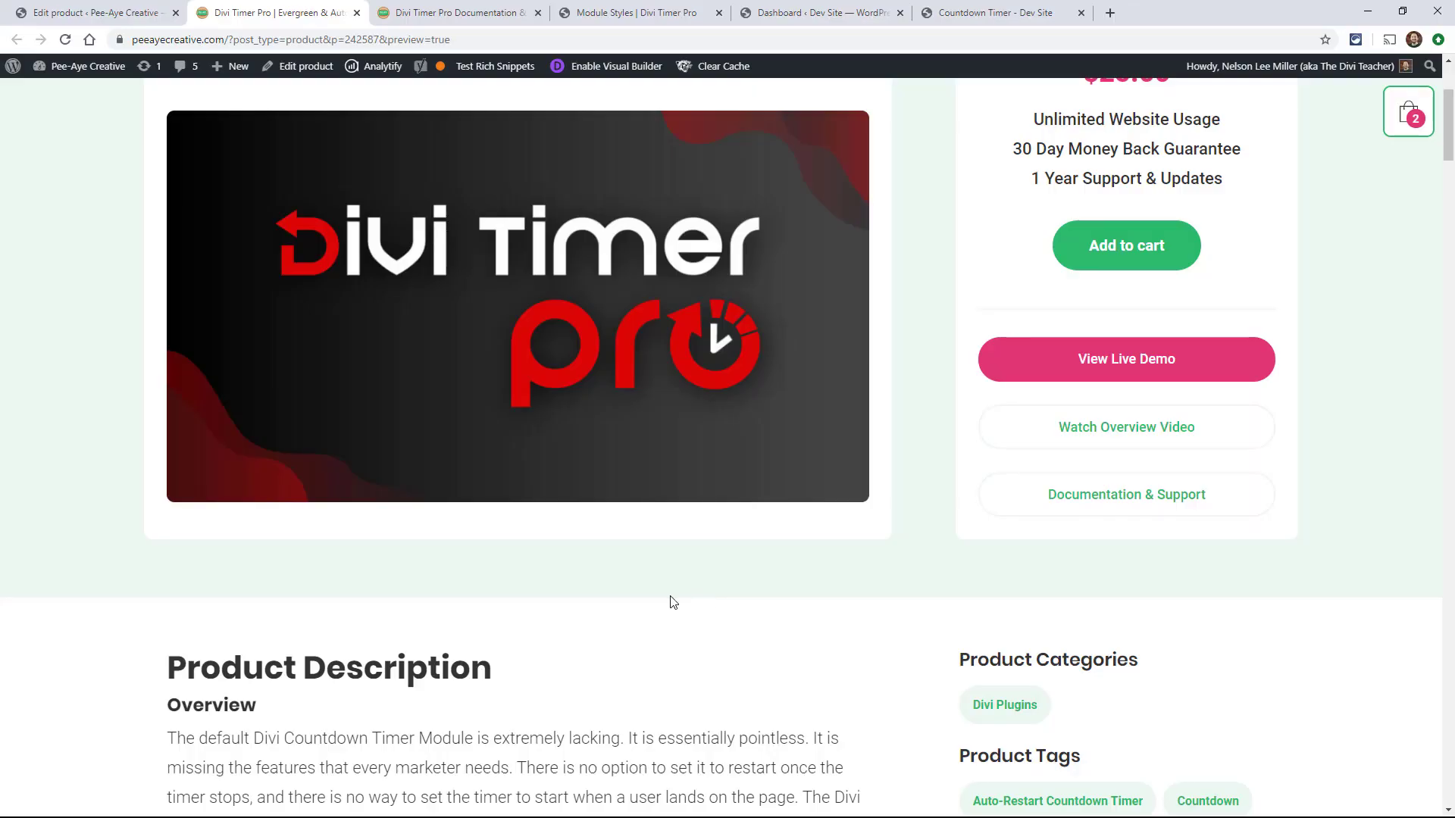
# Scroll down the Divi Timer Pro page to the Product Description overview and tags.
pyautogui.scroll(-1, 725, 626)
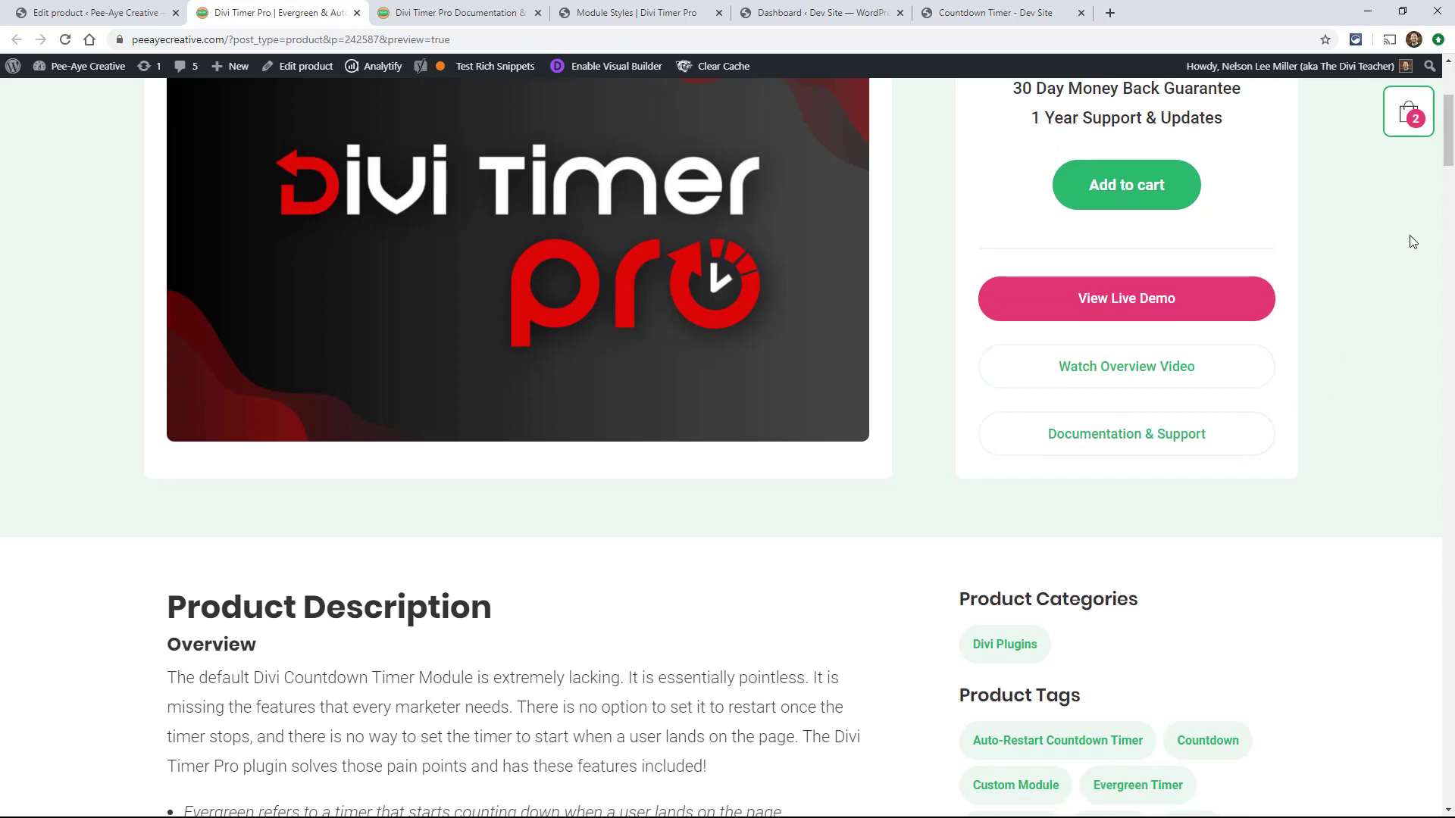
pyautogui.moveTo(1449, 142); pyautogui.dragTo(1449, 168)
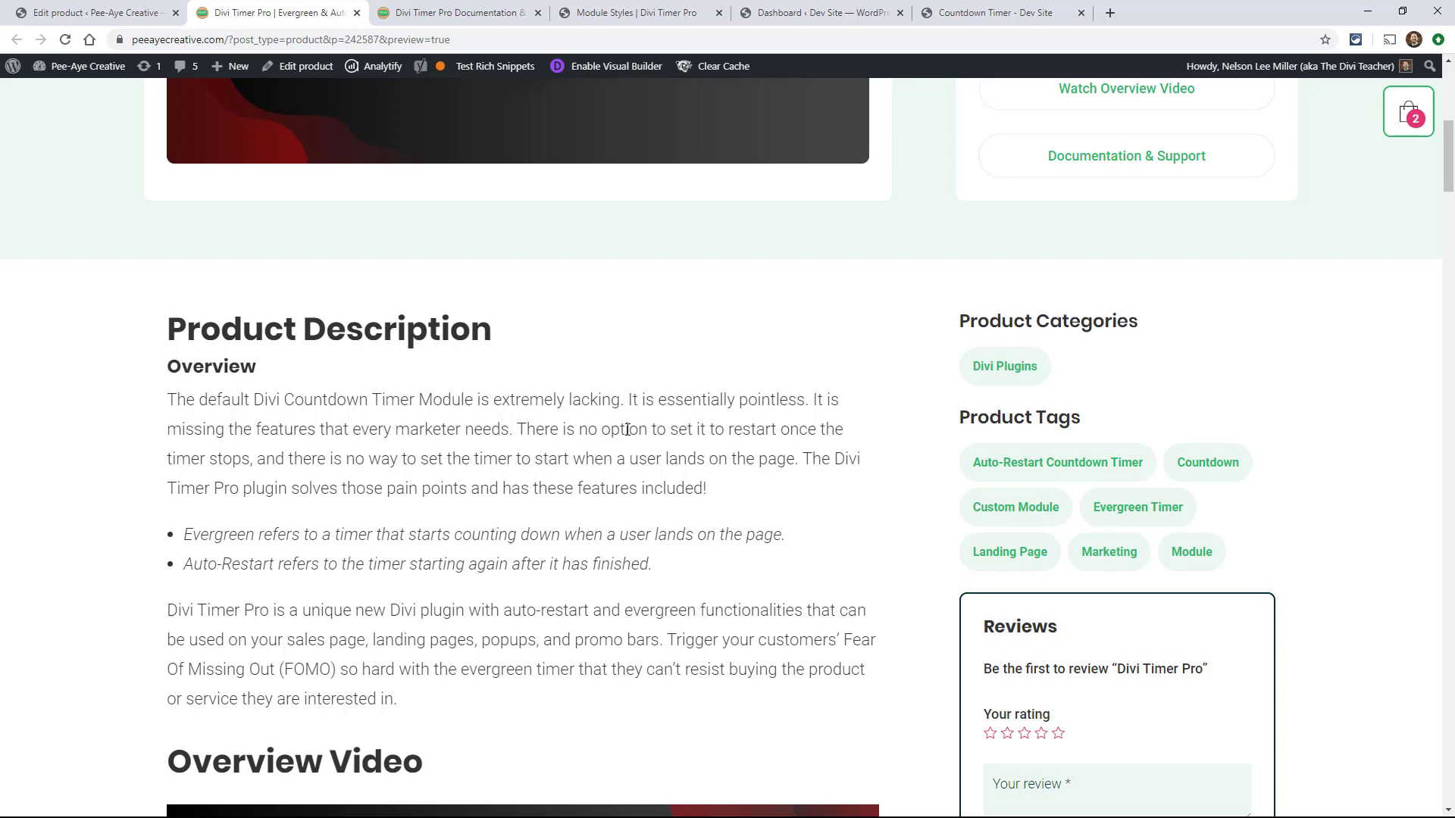
# Scroll past the Overview Video to the Benefits section's six use-case cards, like Shipping Deadline.
pyautogui.scroll(-1, 627, 429)
pyautogui.scroll(-2, 757, 429)
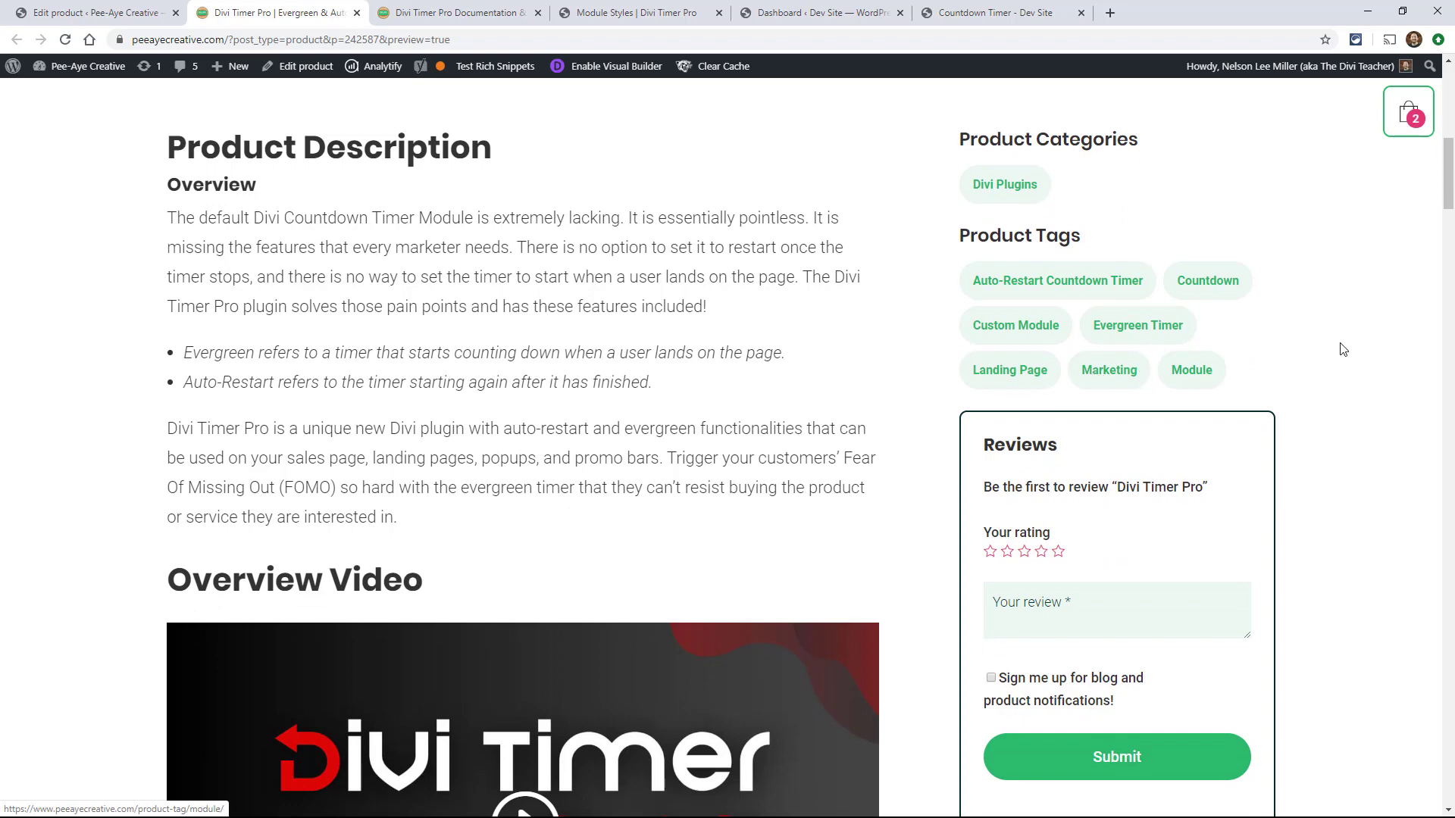
pyautogui.scroll(-1, 1449, 194)
pyautogui.scroll(-2, 1449, 193)
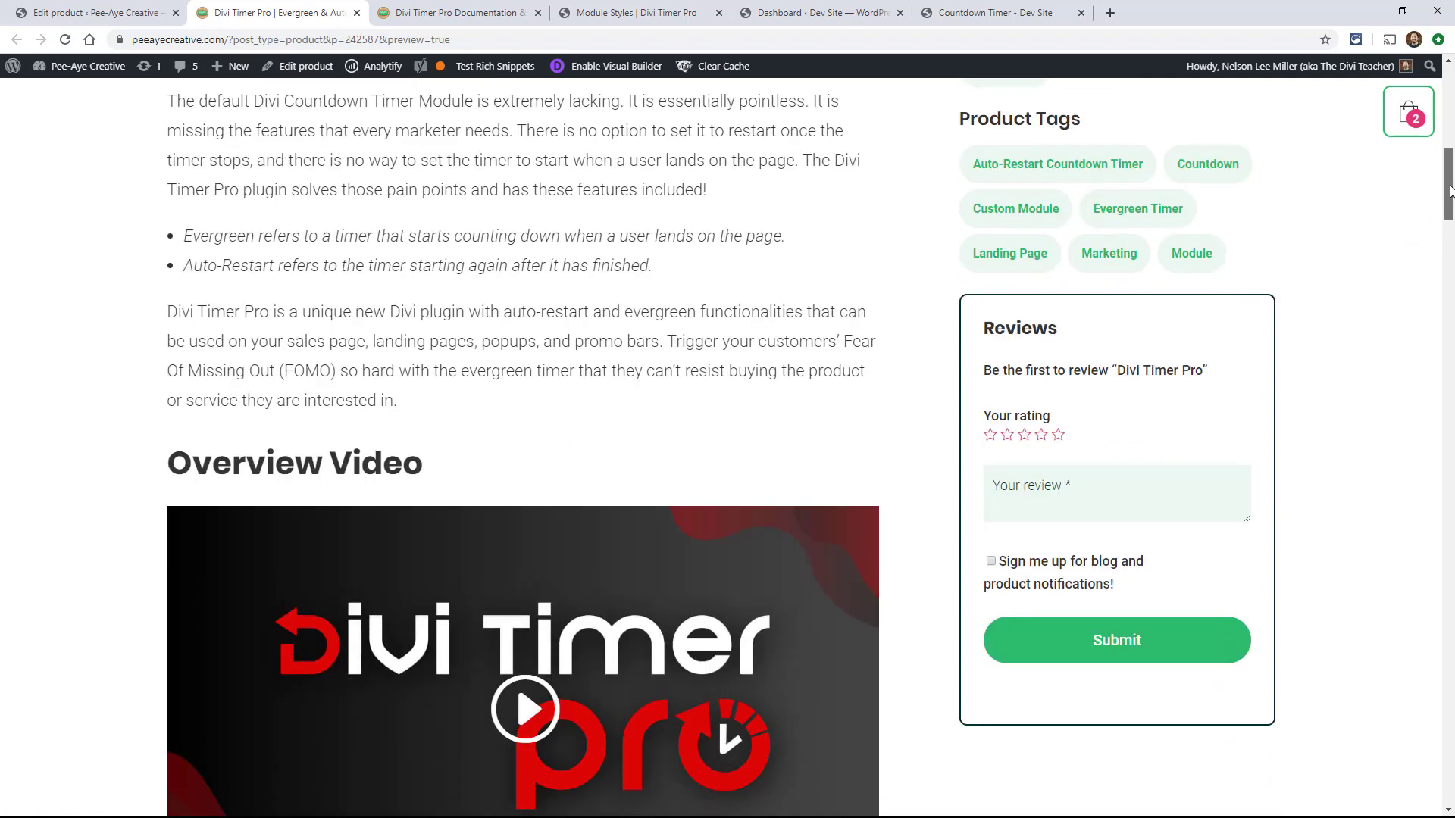
pyautogui.scroll(3, 616, 289)
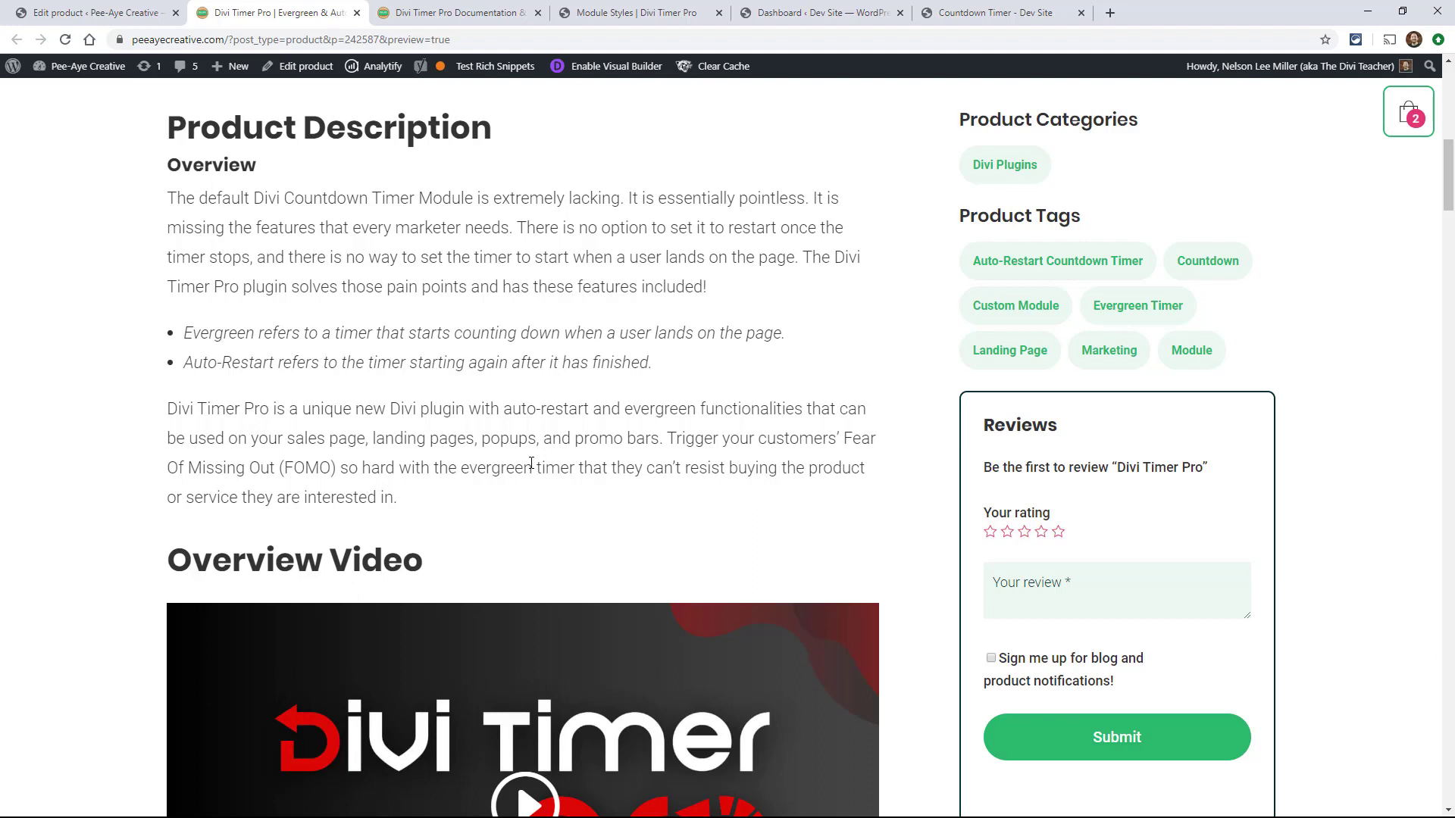
pyautogui.scroll(-1, 485, 383)
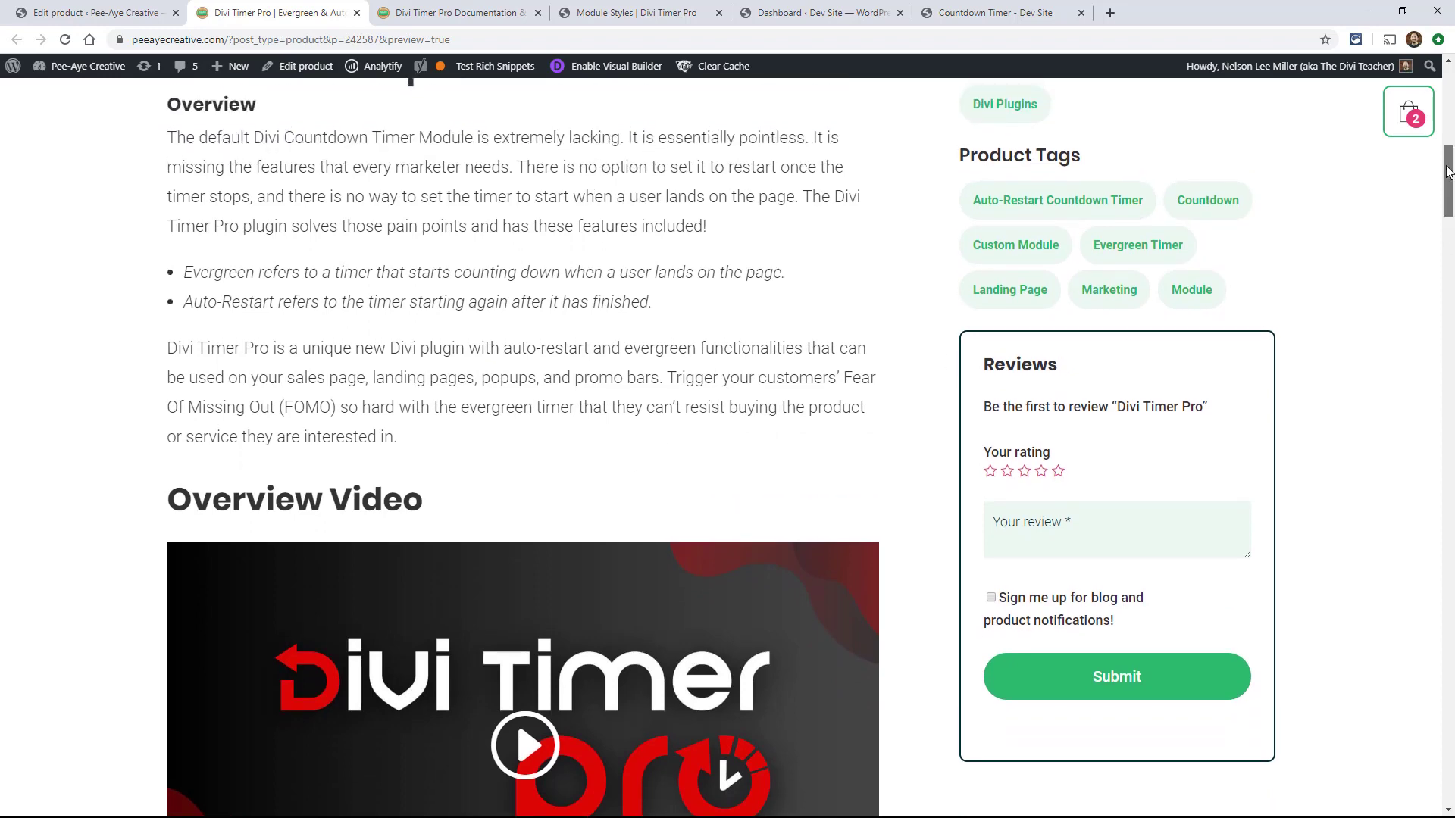
pyautogui.moveTo(1448, 175)
pyautogui.mouseDown()
pyautogui.moveTo(1447, 200)
pyautogui.moveTo(1447, 187)
pyautogui.mouseUp()
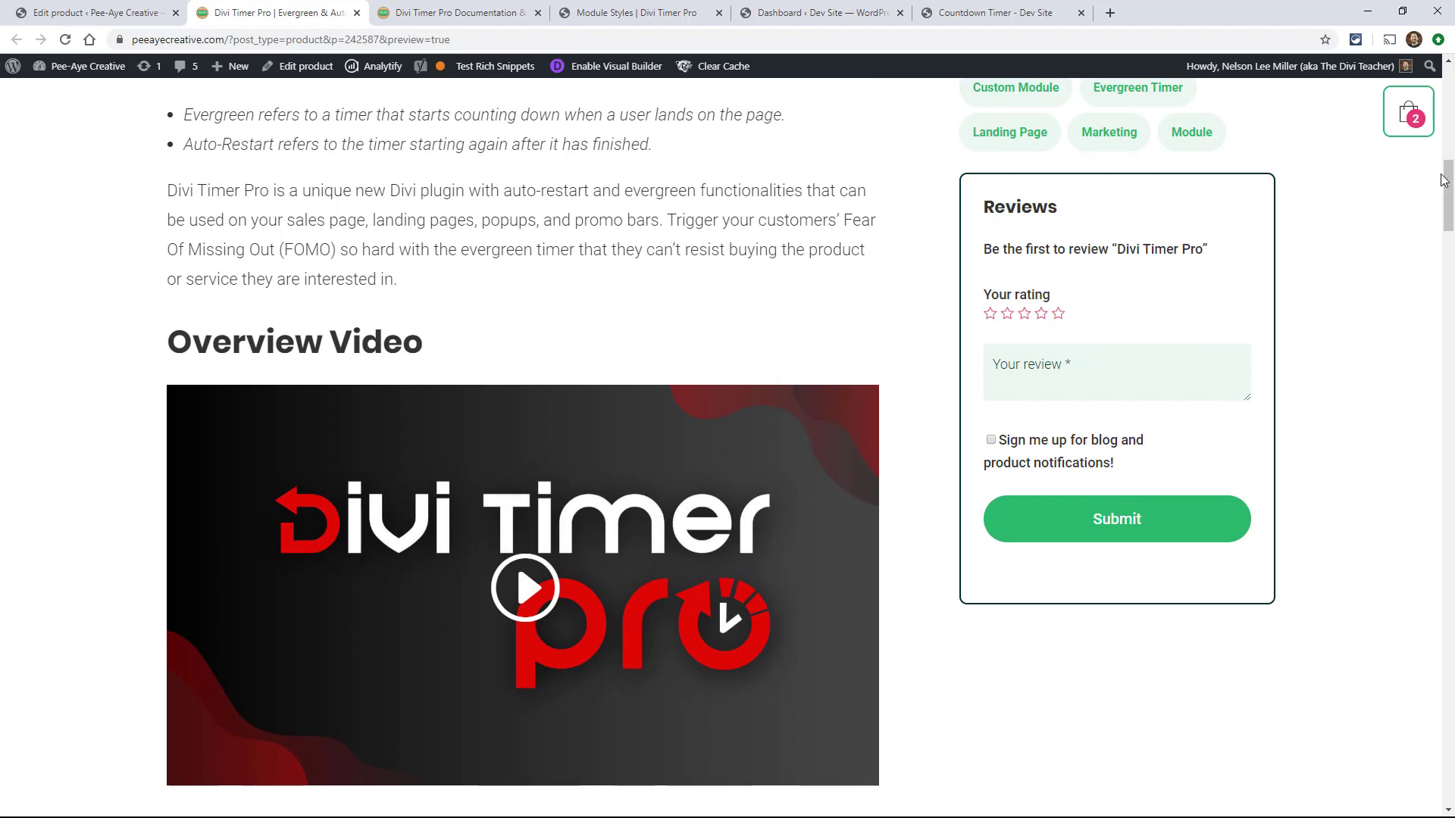
pyautogui.scroll(-1, 1448, 178)
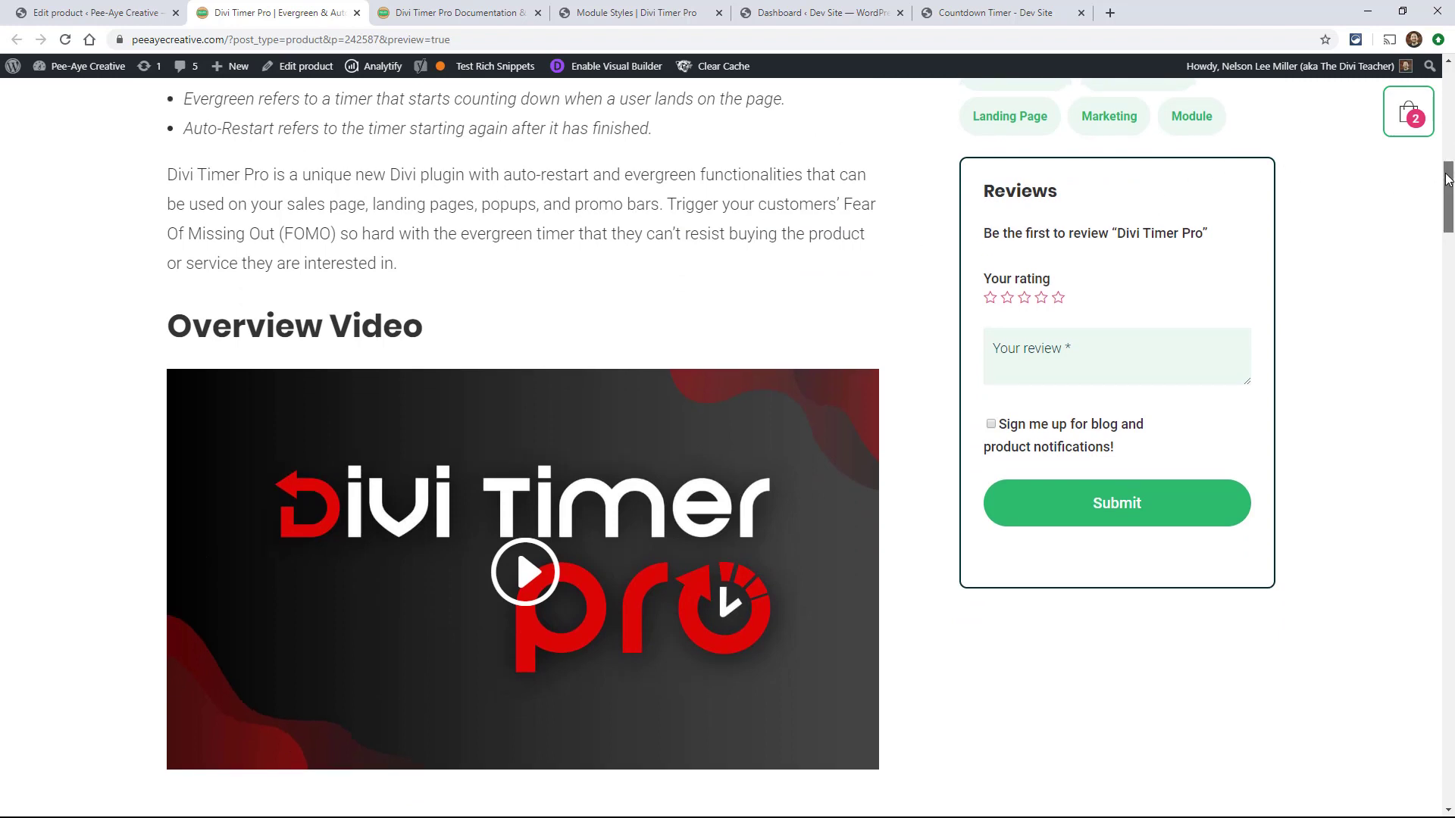
pyautogui.moveTo(1447, 174); pyautogui.dragTo(1448, 179)
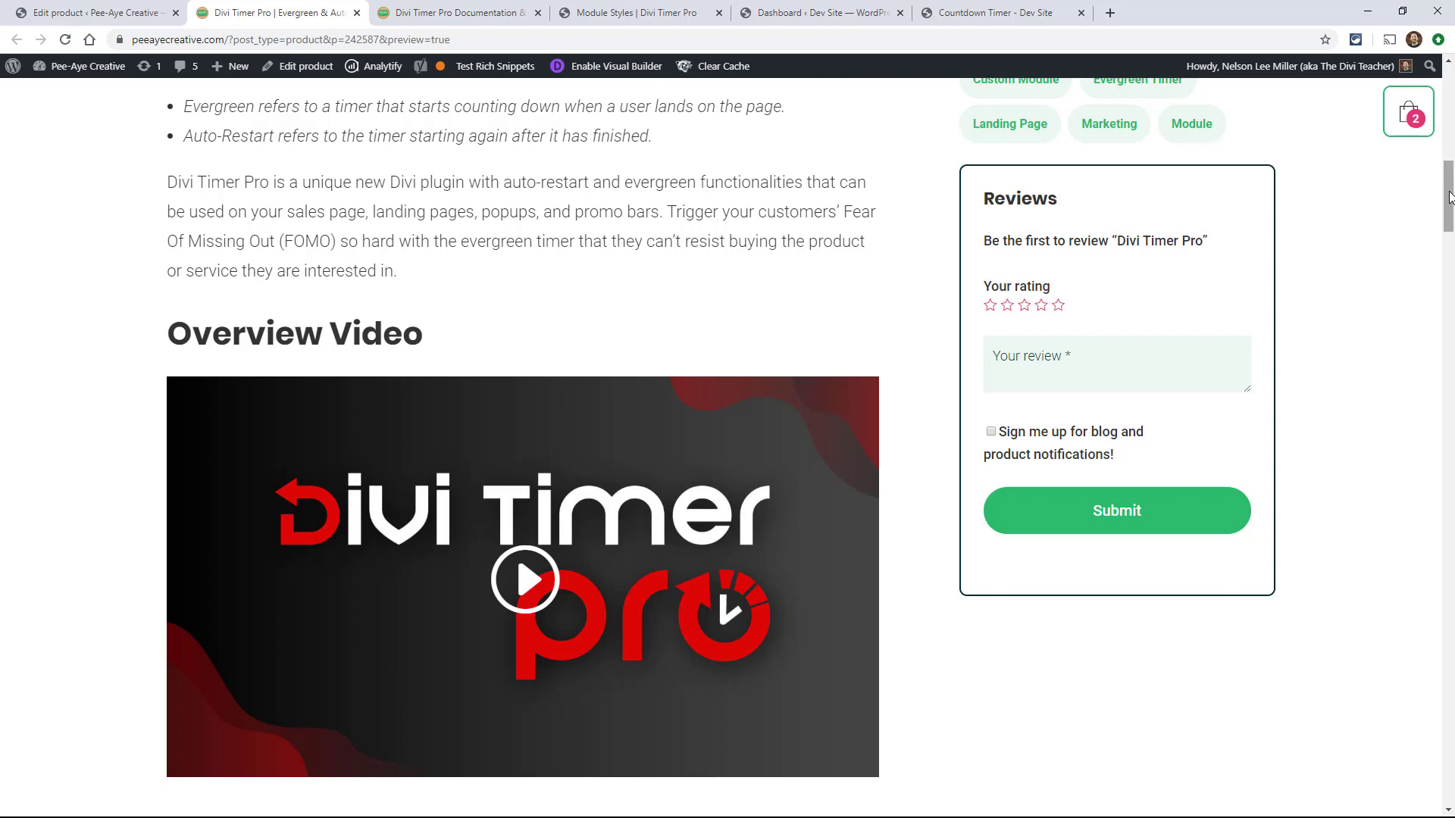
pyautogui.moveTo(1449, 197); pyautogui.dragTo(1449, 221)
# Zoom the page in and scroll to the Incredible Features cards, such as Post Expiry Actions.
pyautogui.hotkey('ctrl', '+')
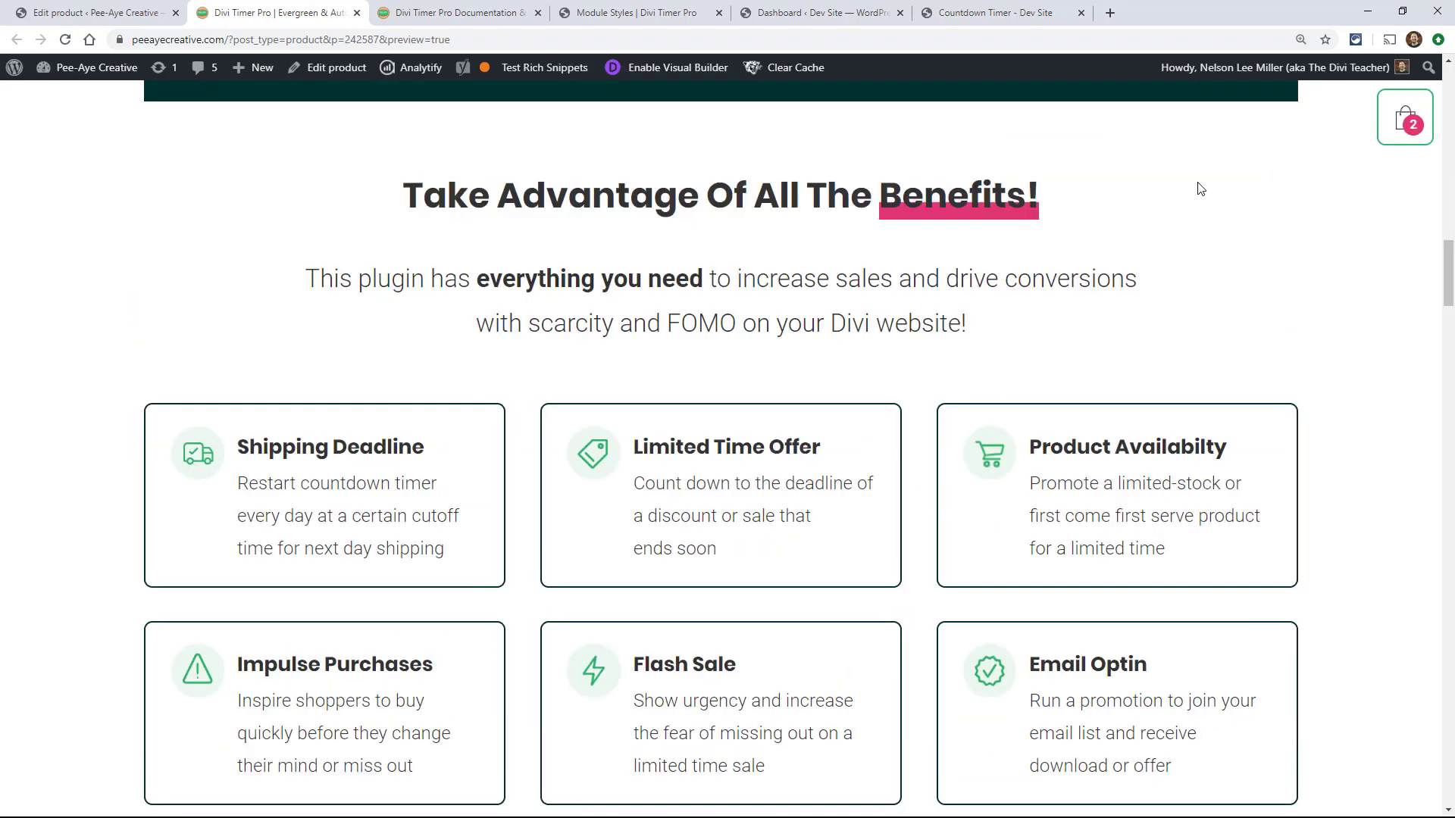
pyautogui.scroll(-1, 1188, 205)
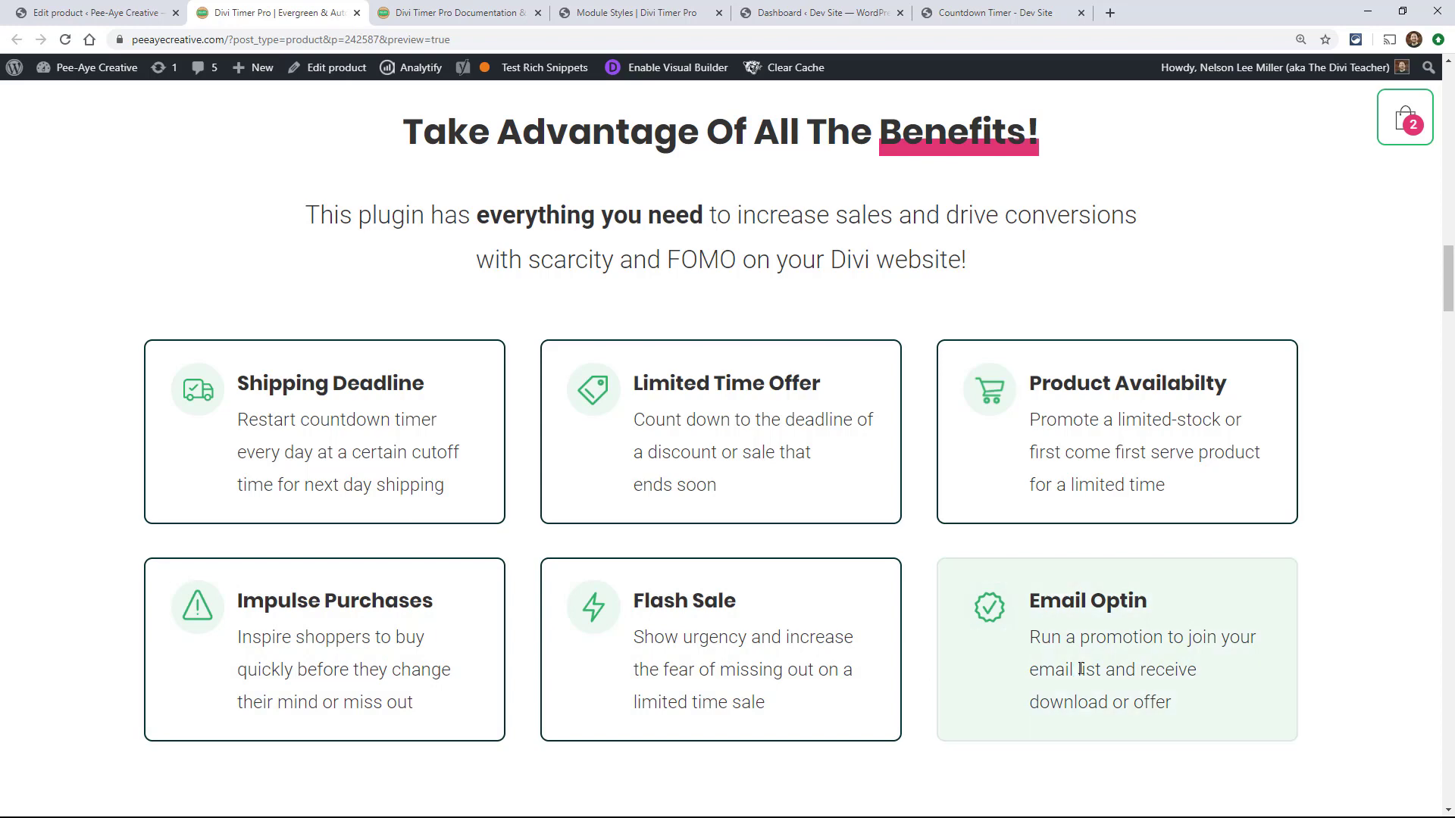
pyautogui.scroll(-10, 1080, 669)
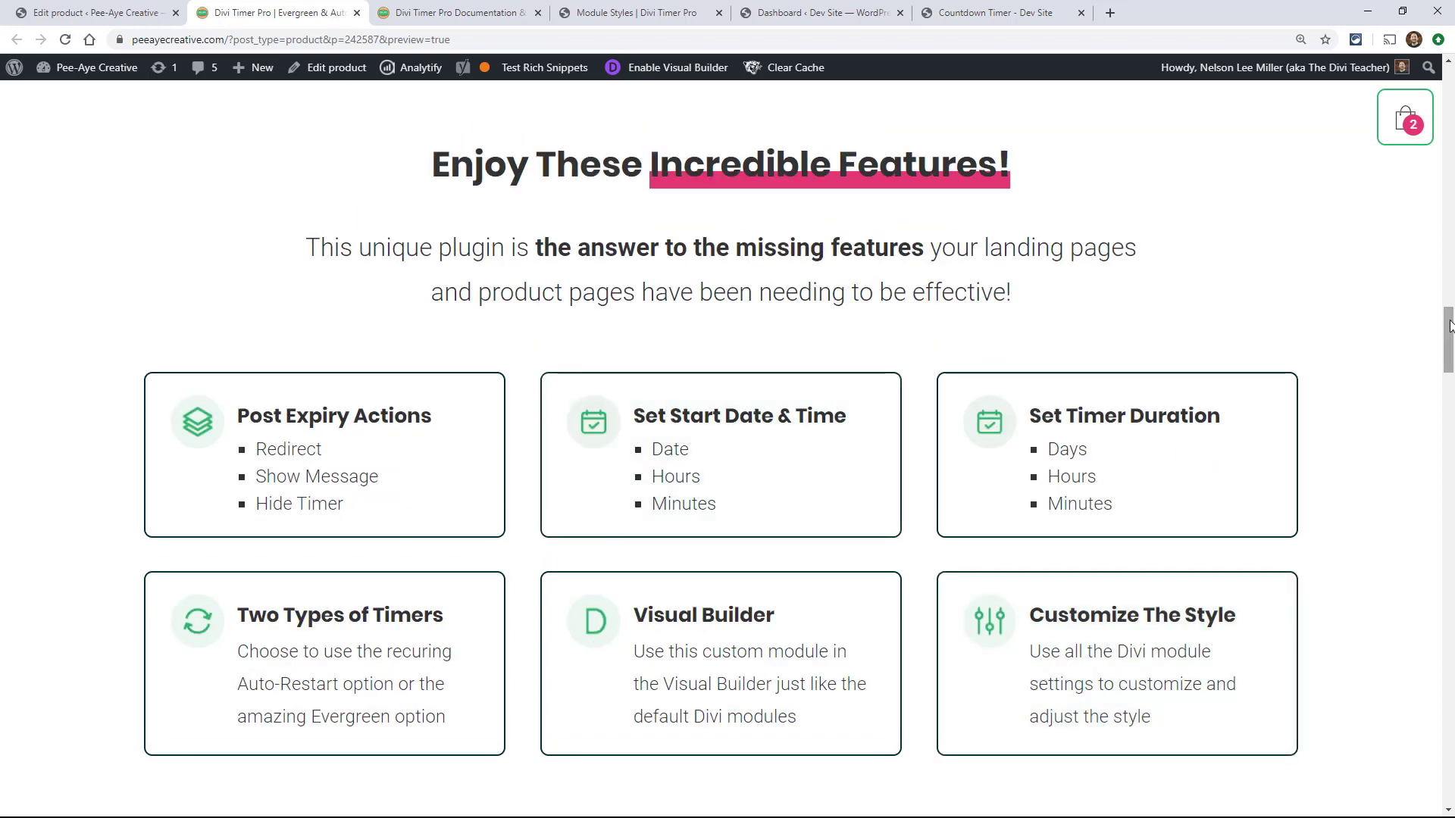
# On the Dev Site dashboard, upload divi-timer-pro.zip as a new plugin, install it and activate it.
pyautogui.hotkey('ctrl', '5')
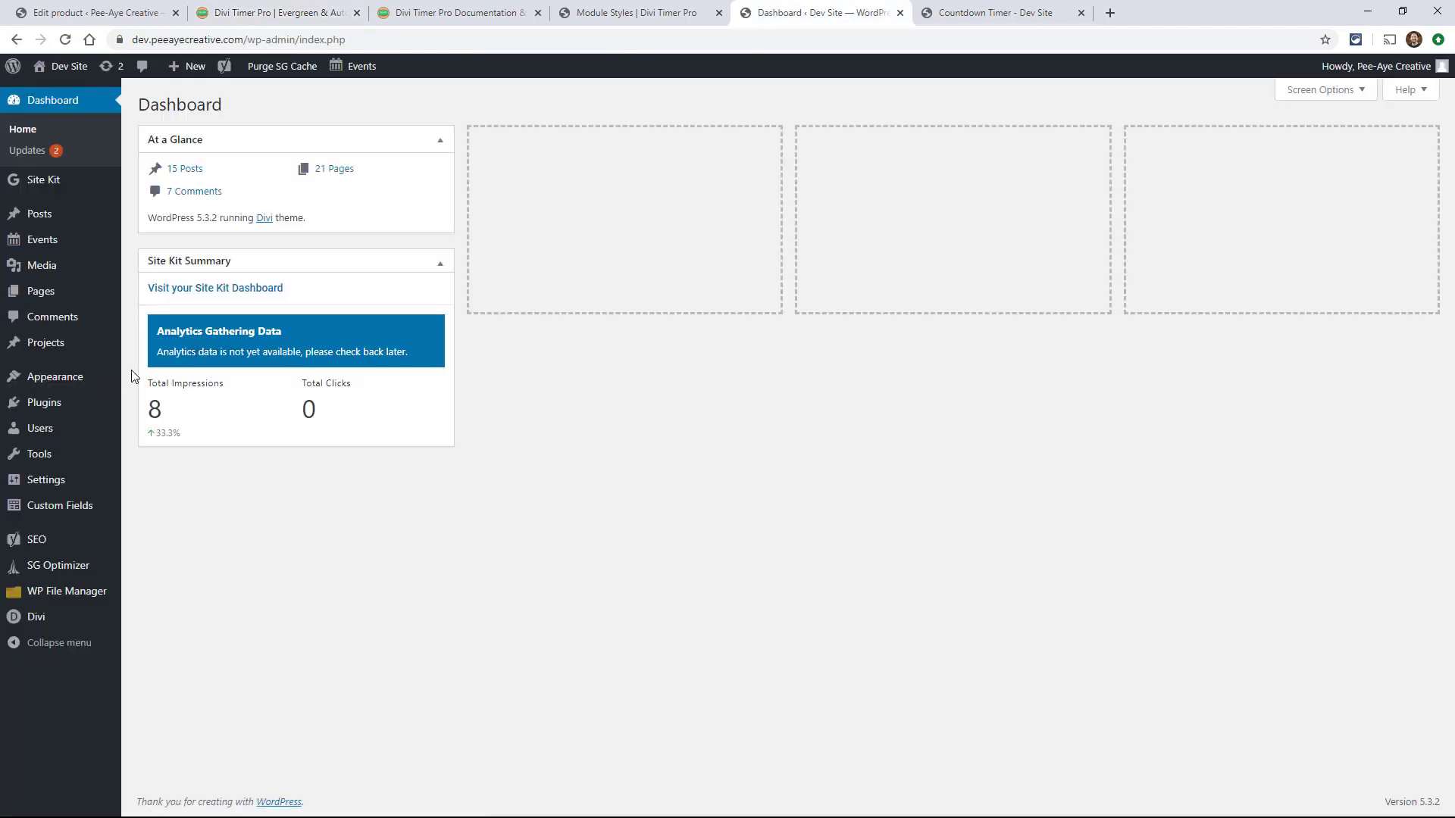
pyautogui.moveTo(39, 404)
pyautogui.click(161, 428)
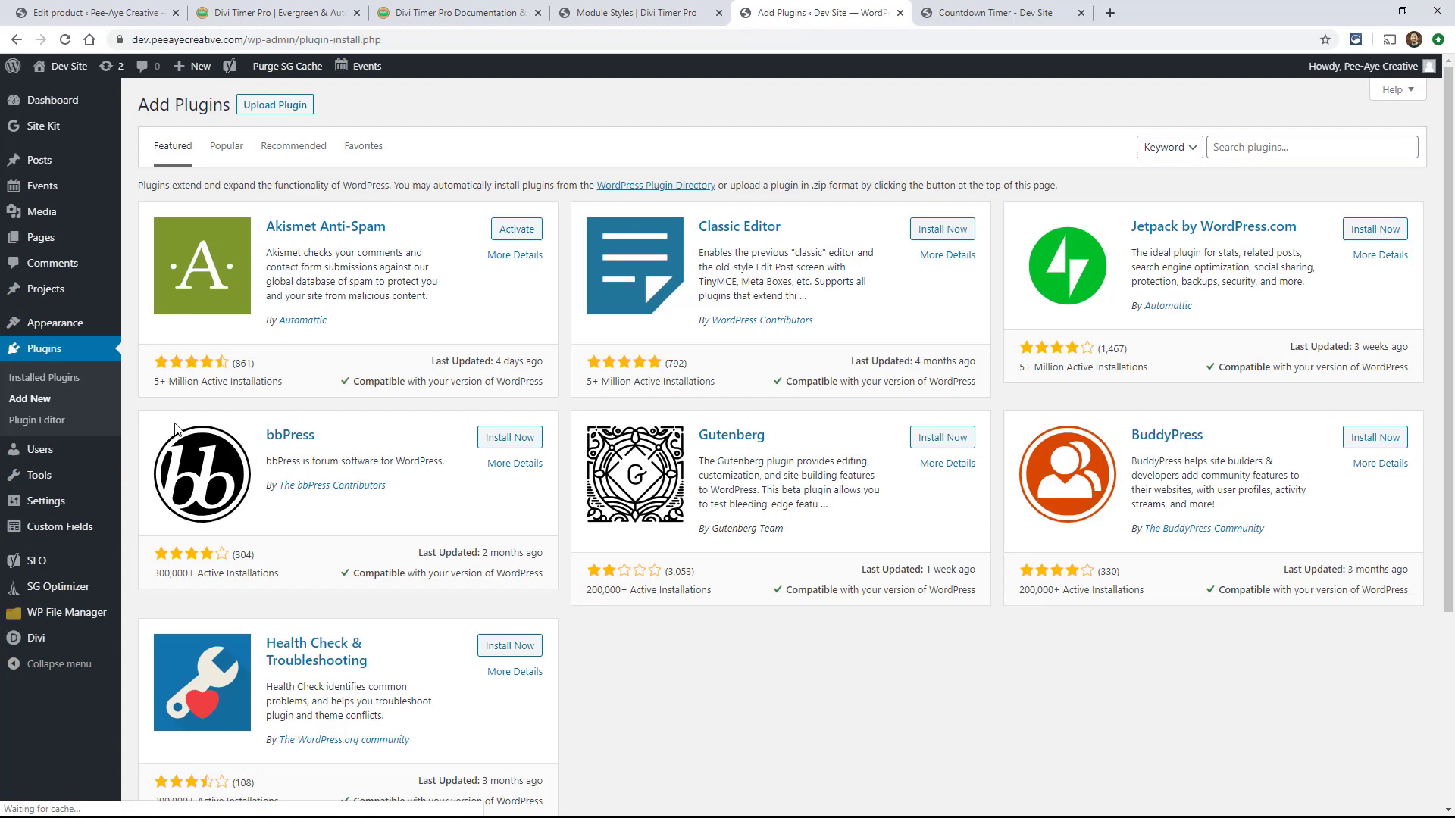
pyautogui.click(257, 111)
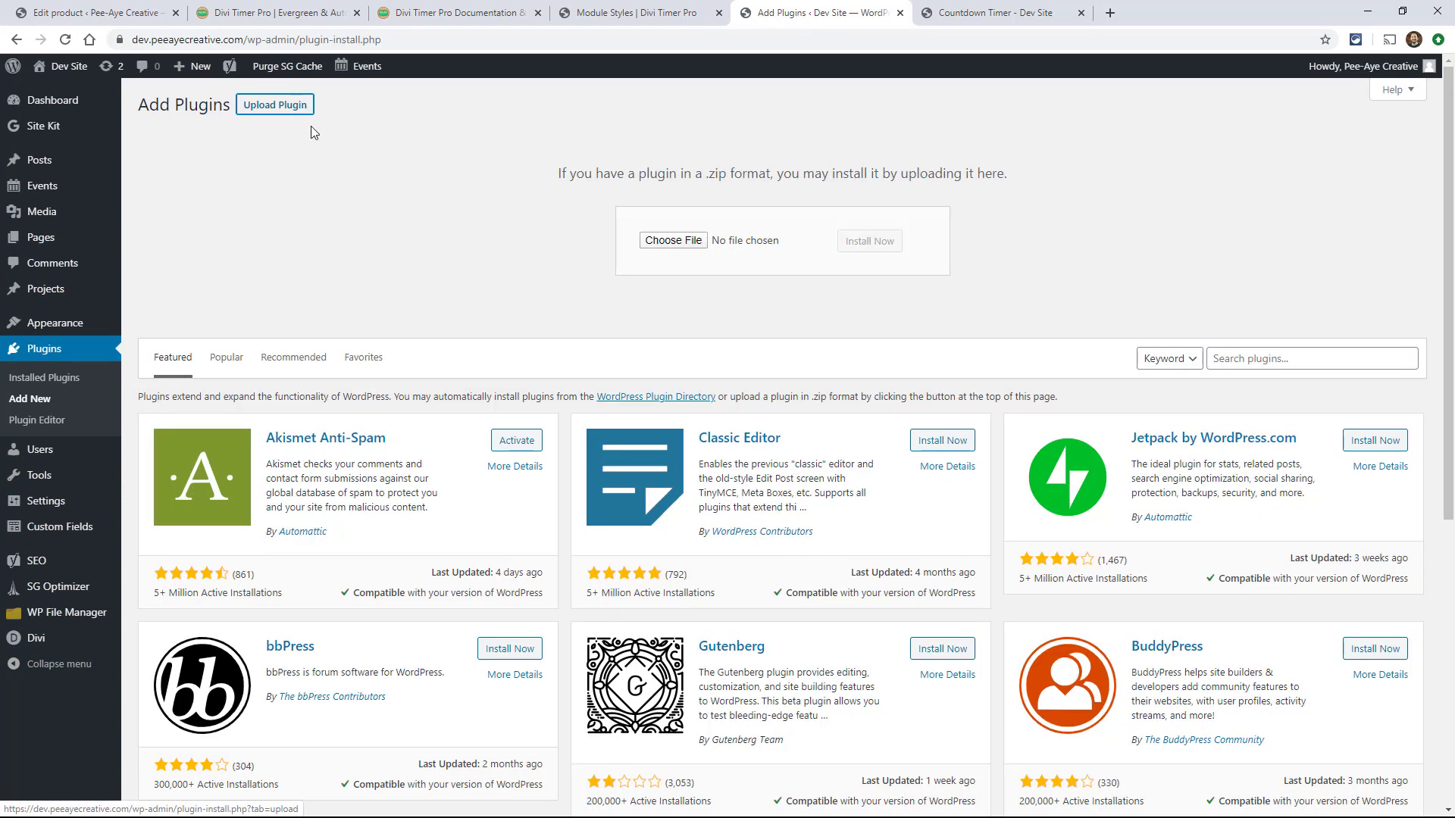
pyautogui.click(674, 241)
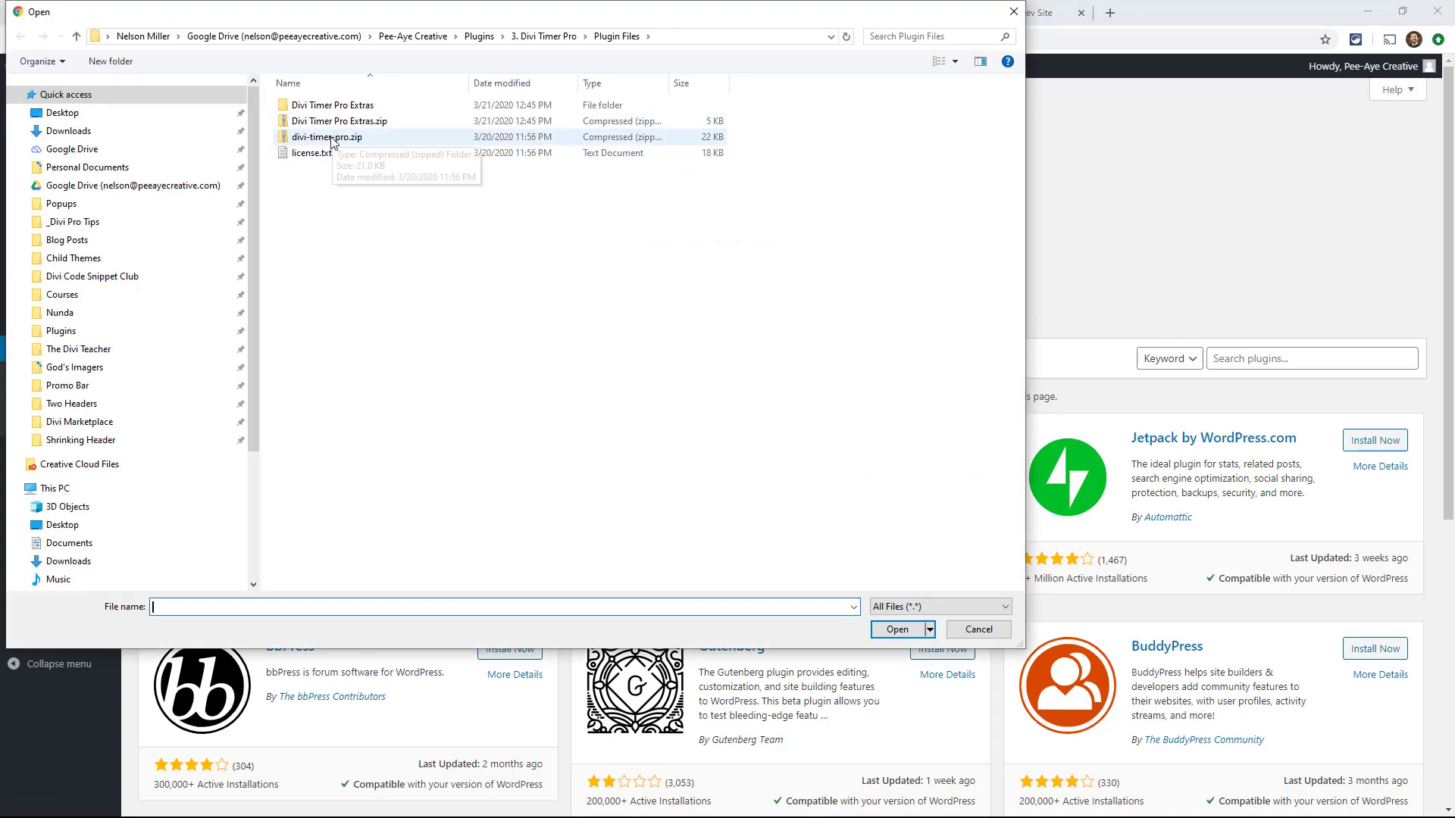
pyautogui.doubleClick(327, 137)
pyautogui.click(868, 241)
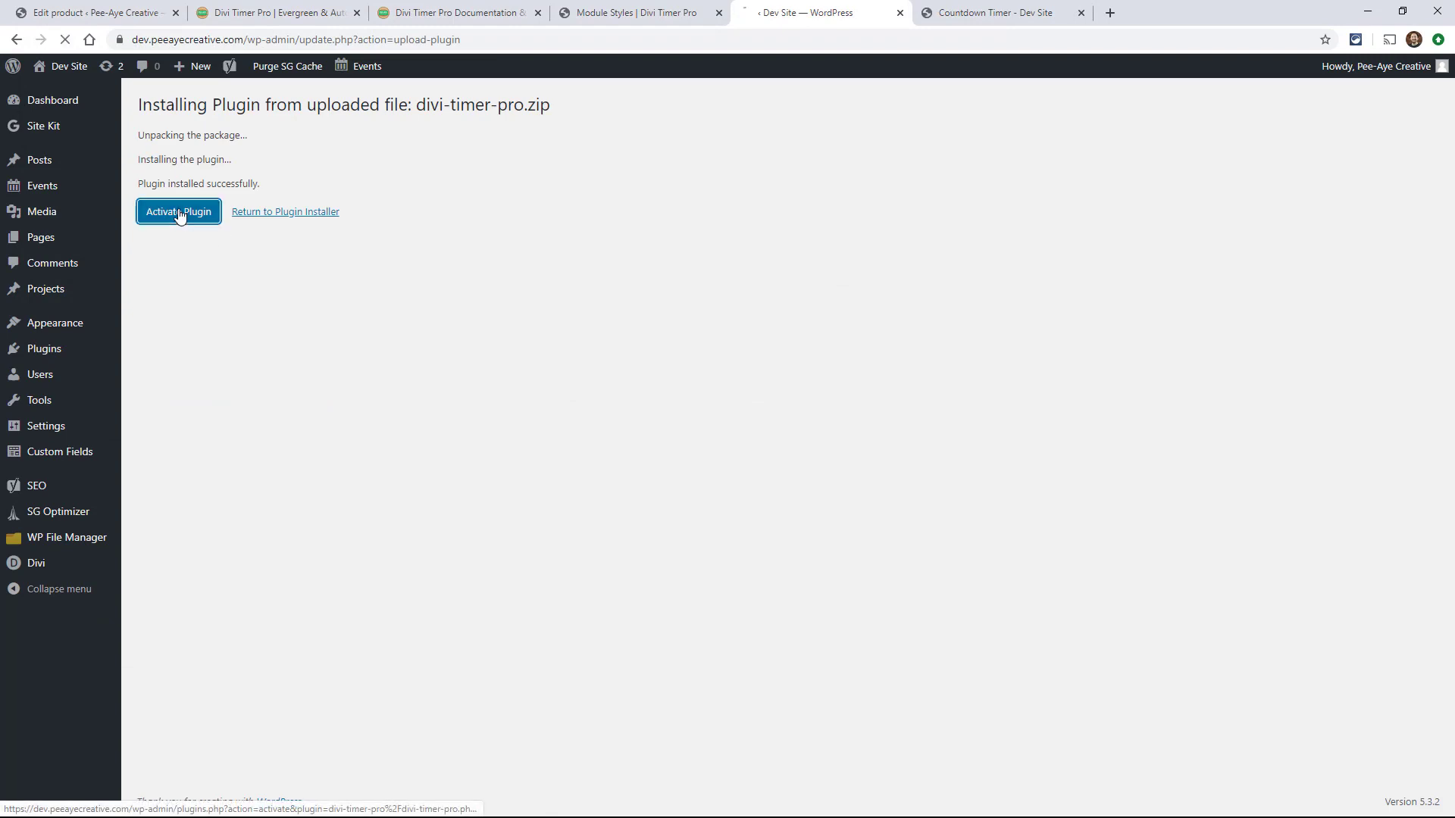
pyautogui.click(179, 215)
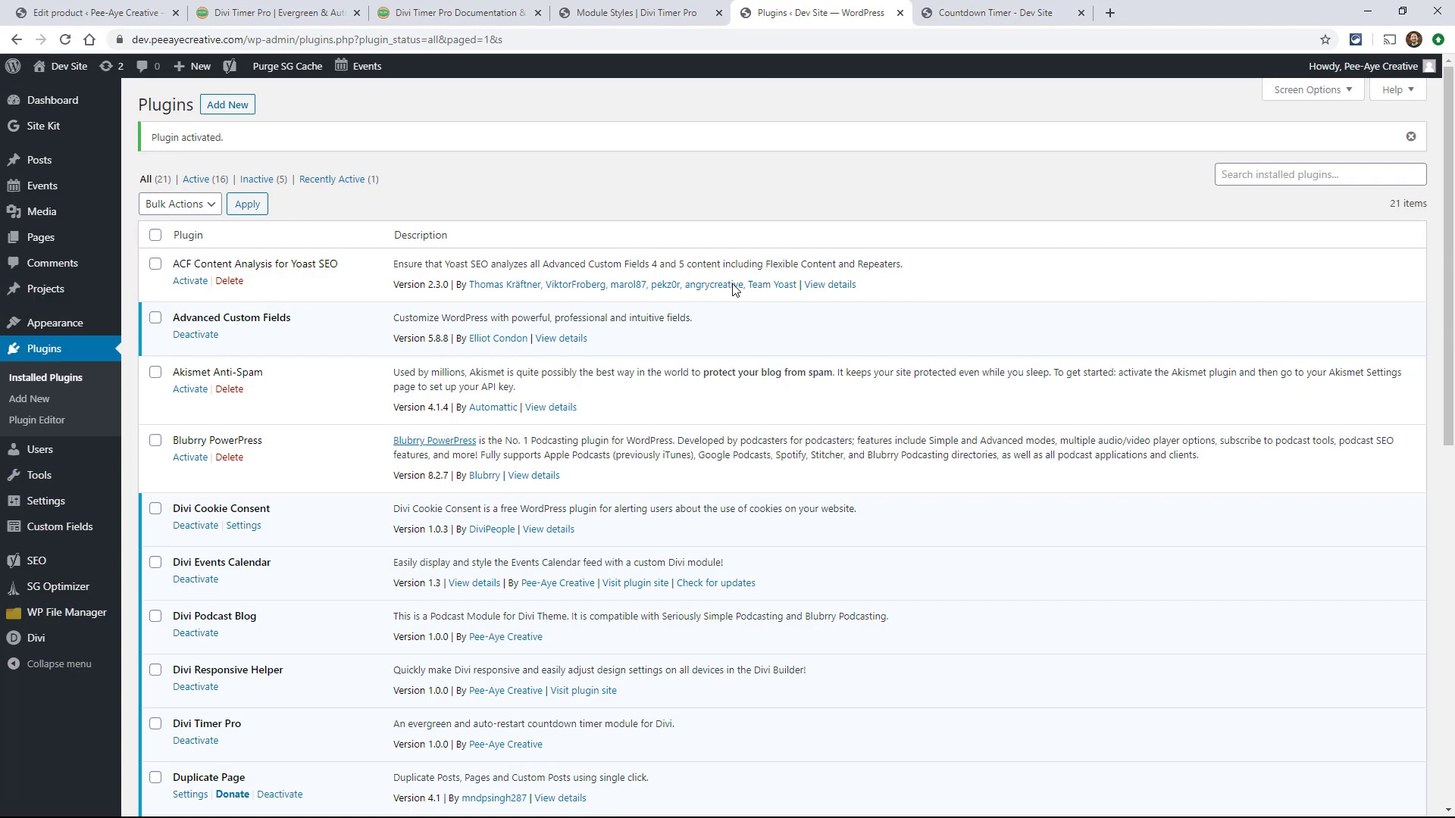
# Reload the Countdown Timer page and insert Divi Timer Pro below the text, found by searching 'time'.
pyautogui.click(968, 13)
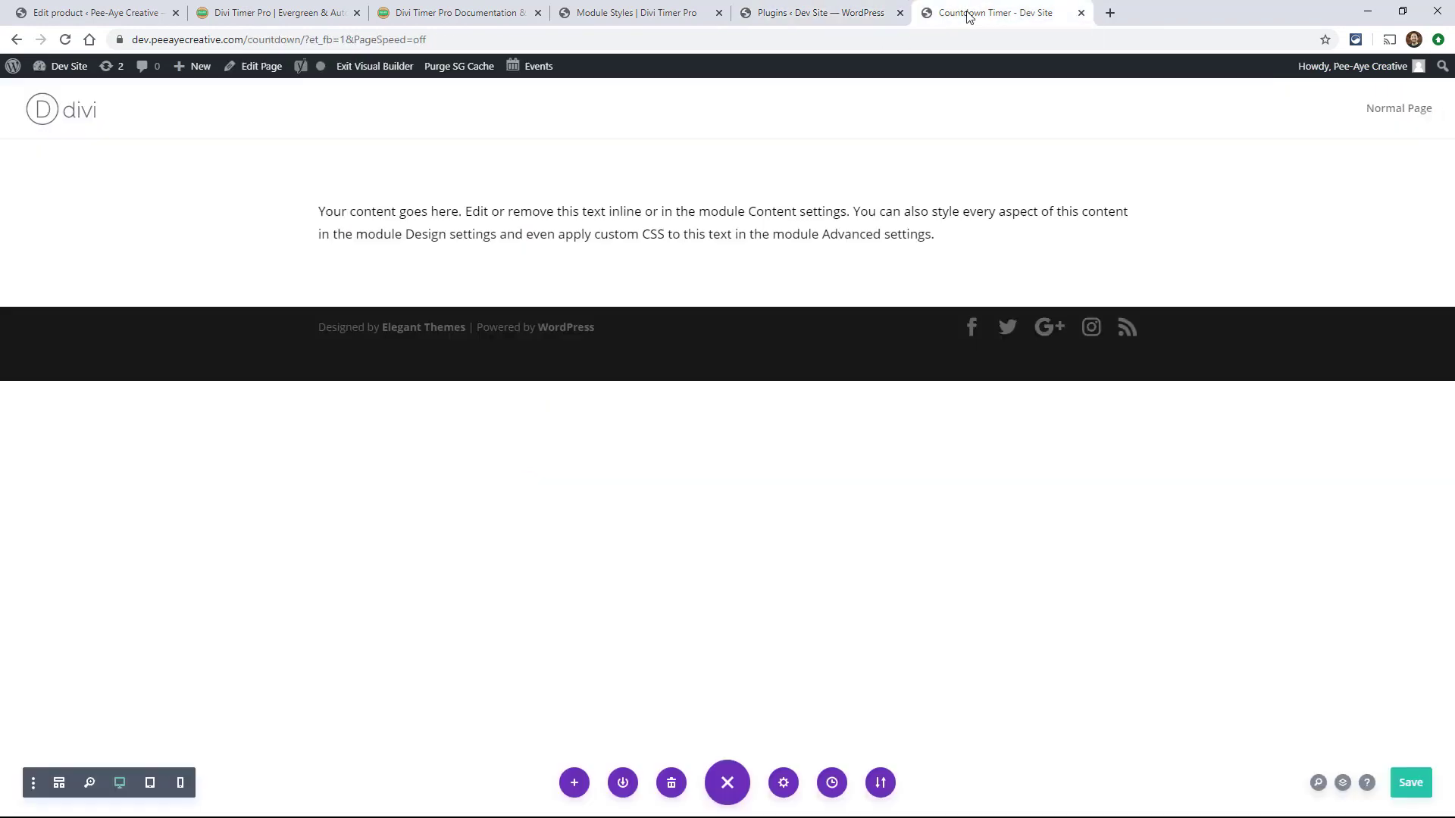
pyautogui.click(64, 40)
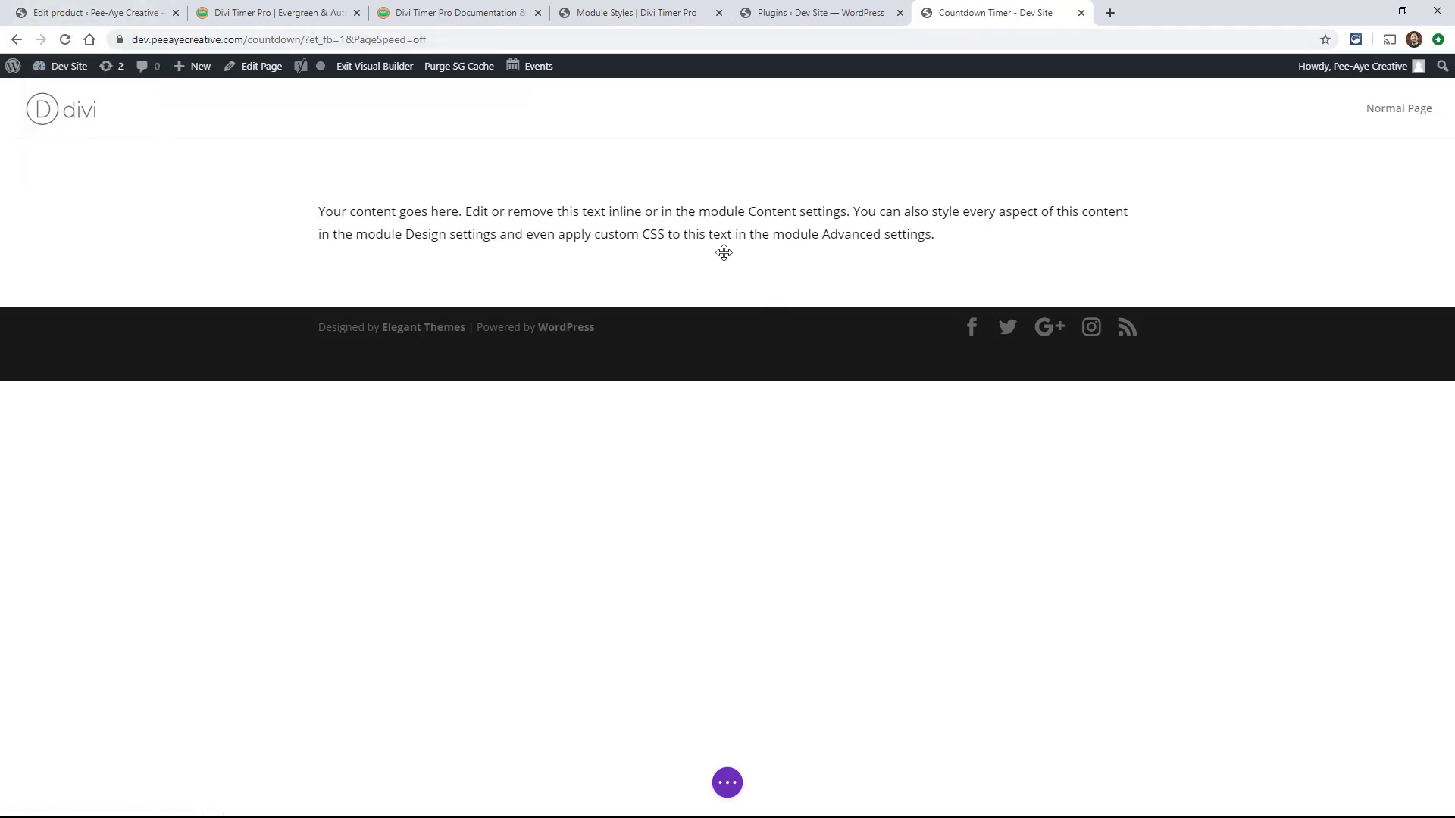
pyautogui.moveTo(726, 227)
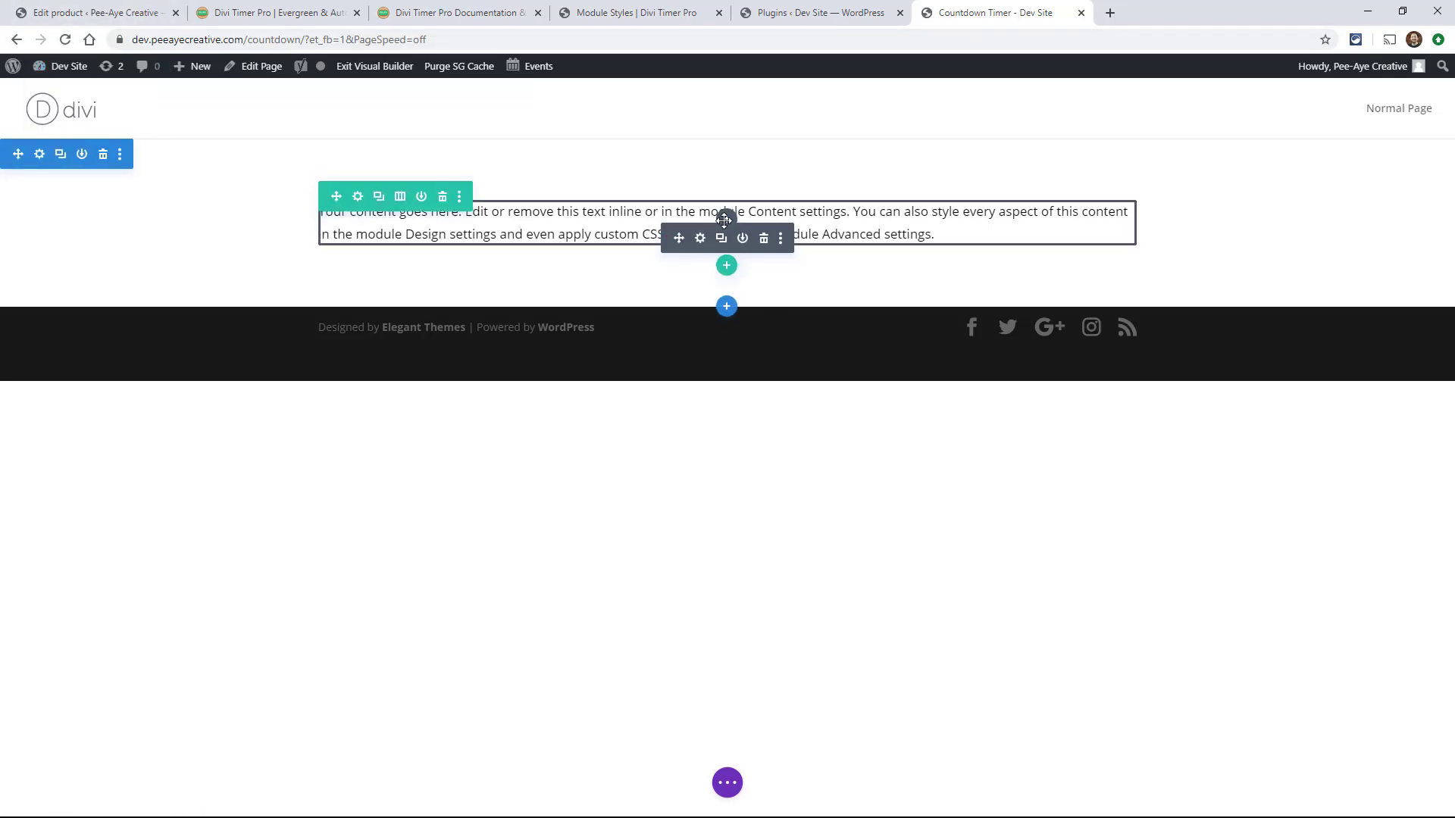
pyautogui.click(726, 225)
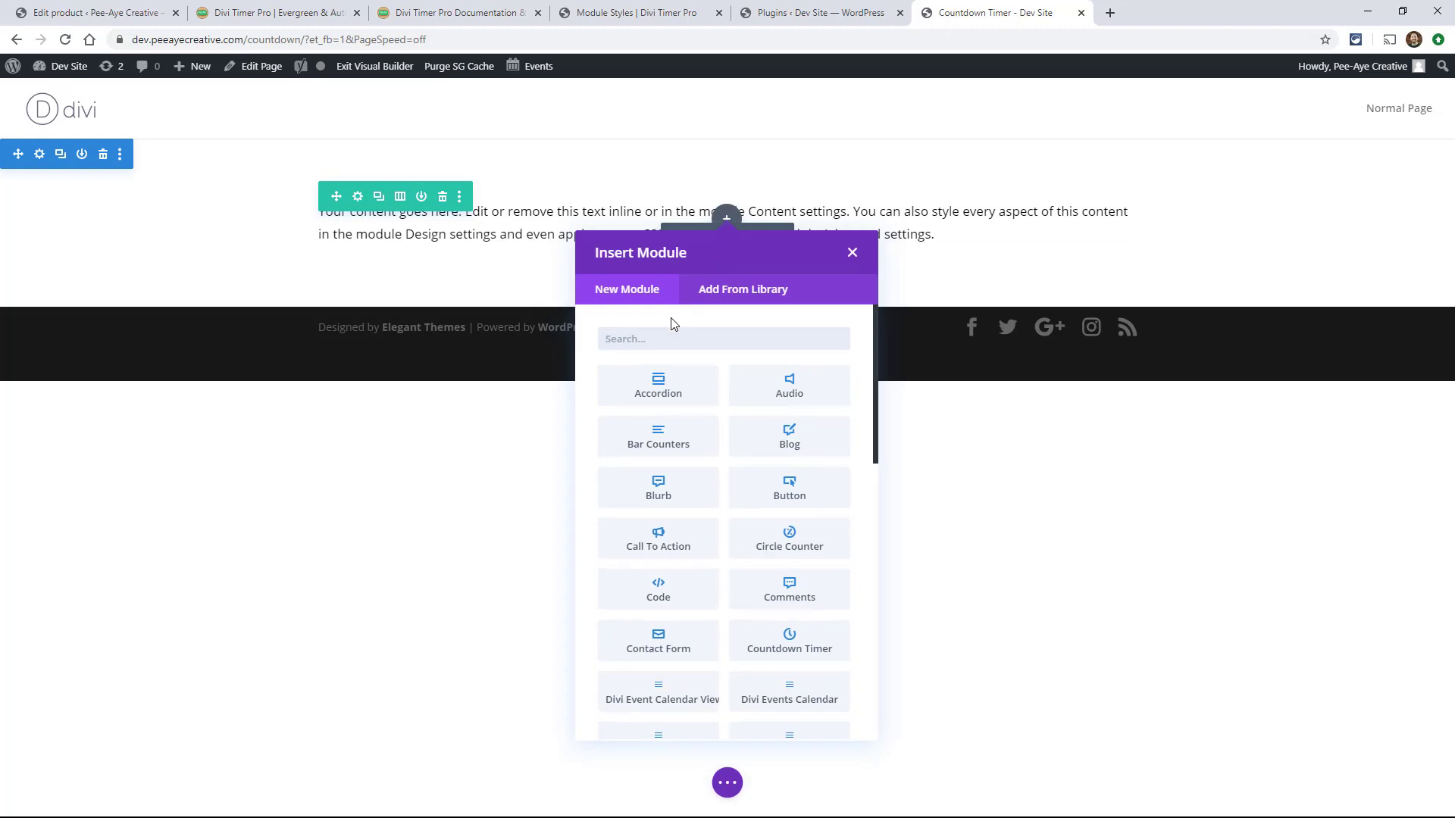
pyautogui.write('timer')
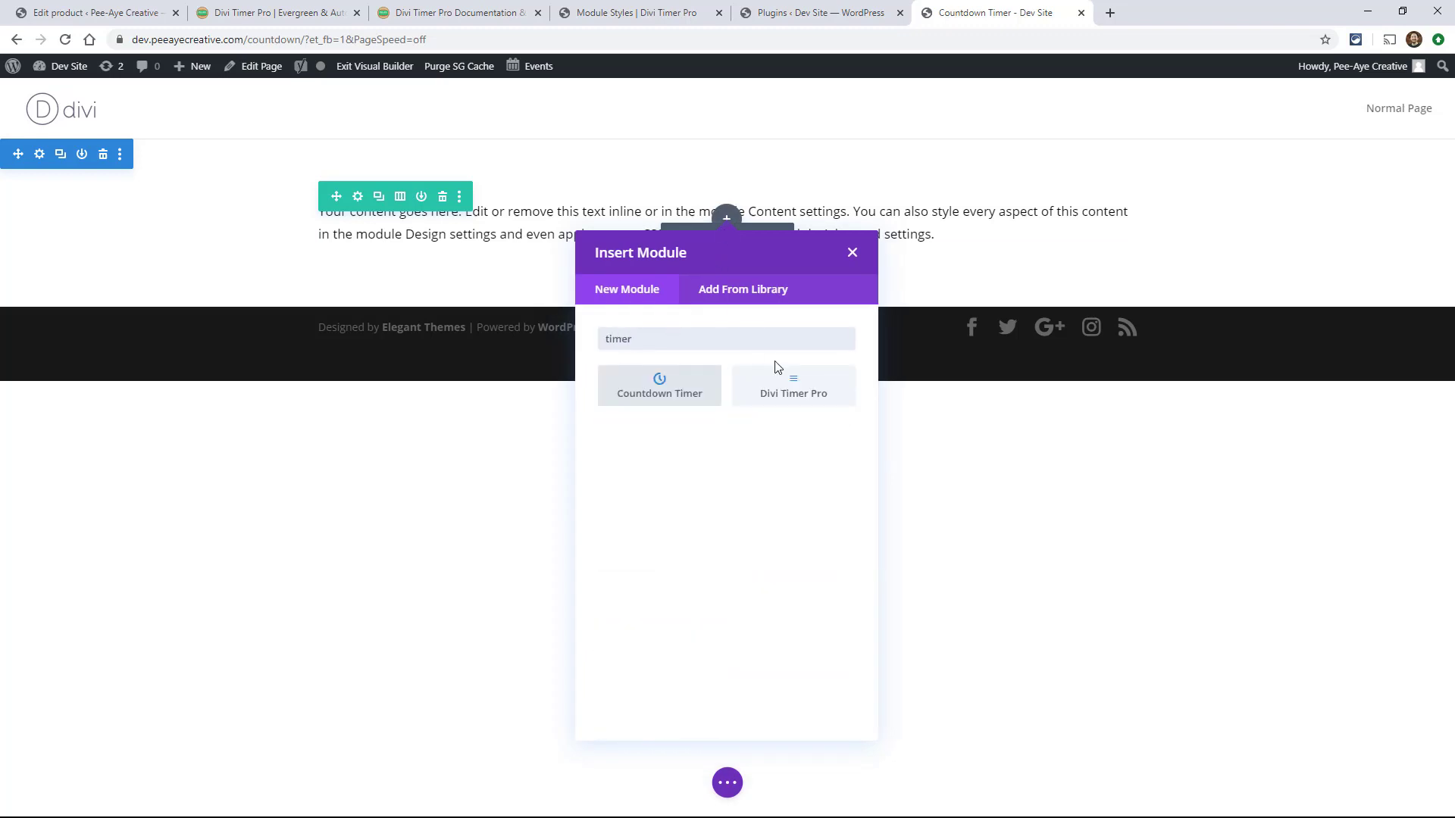
pyautogui.click(779, 383)
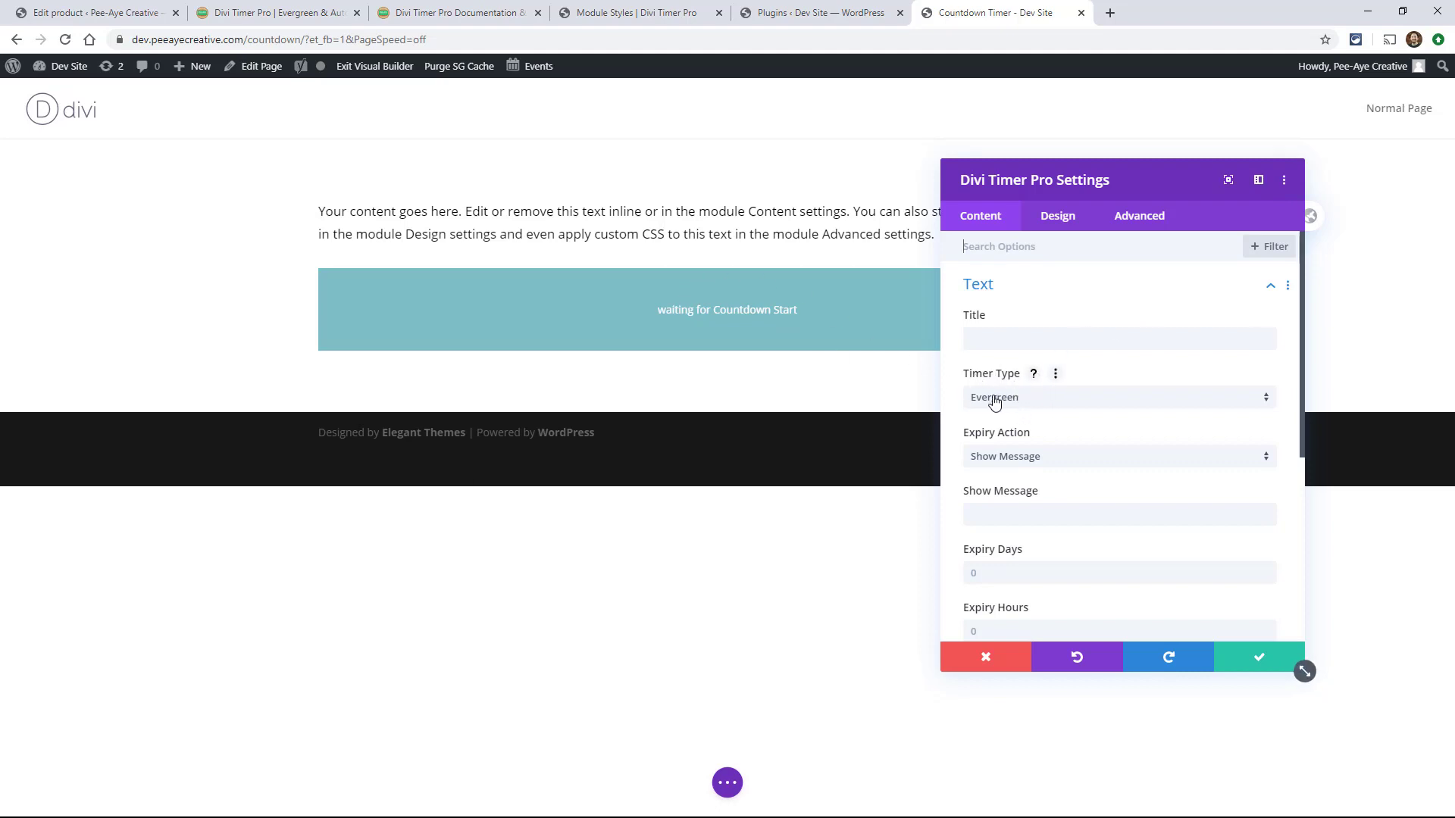
# Change the timer type from Evergreen to Auto-Restart.
pyautogui.click(1023, 402)
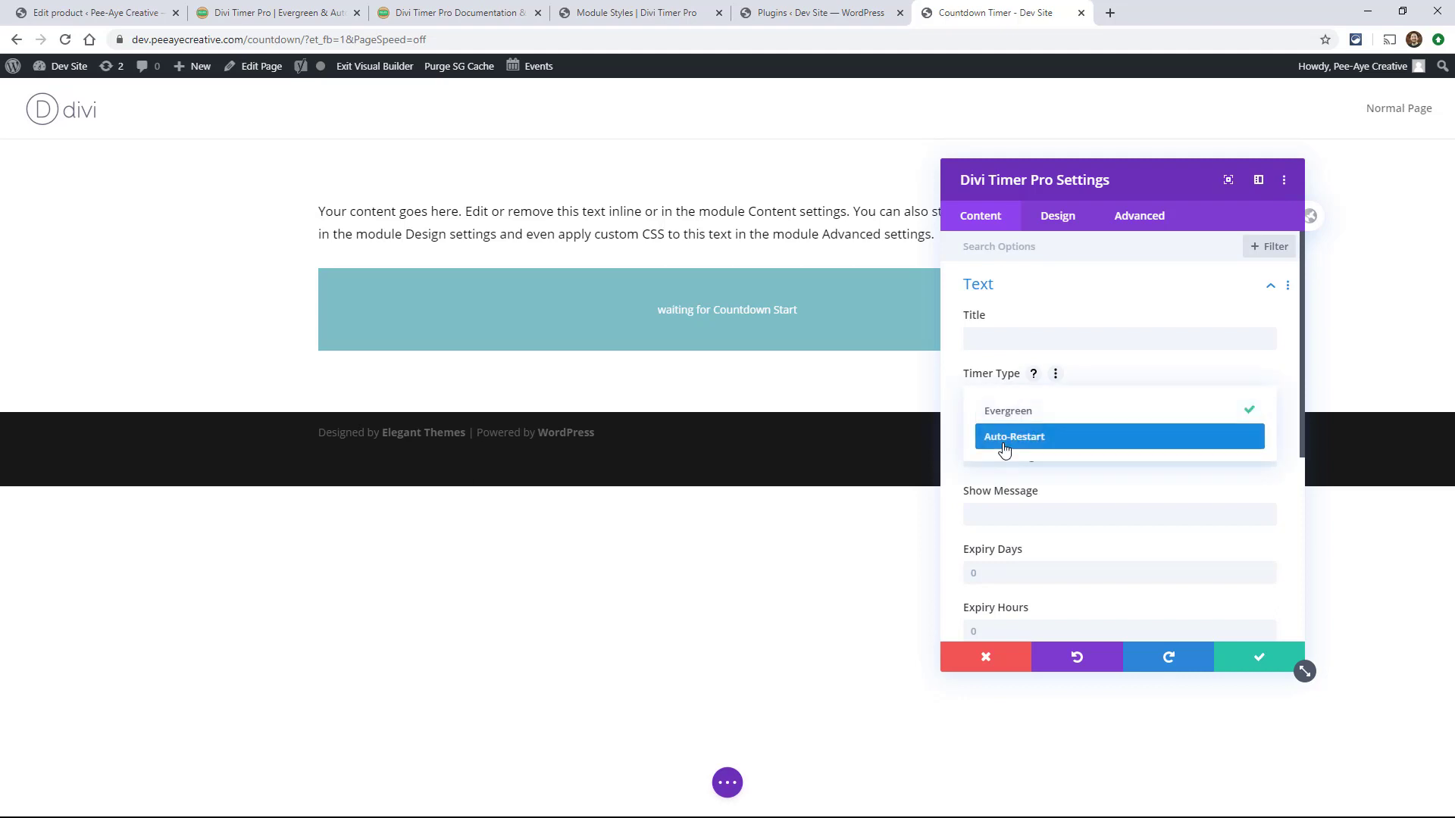
pyautogui.click(1004, 445)
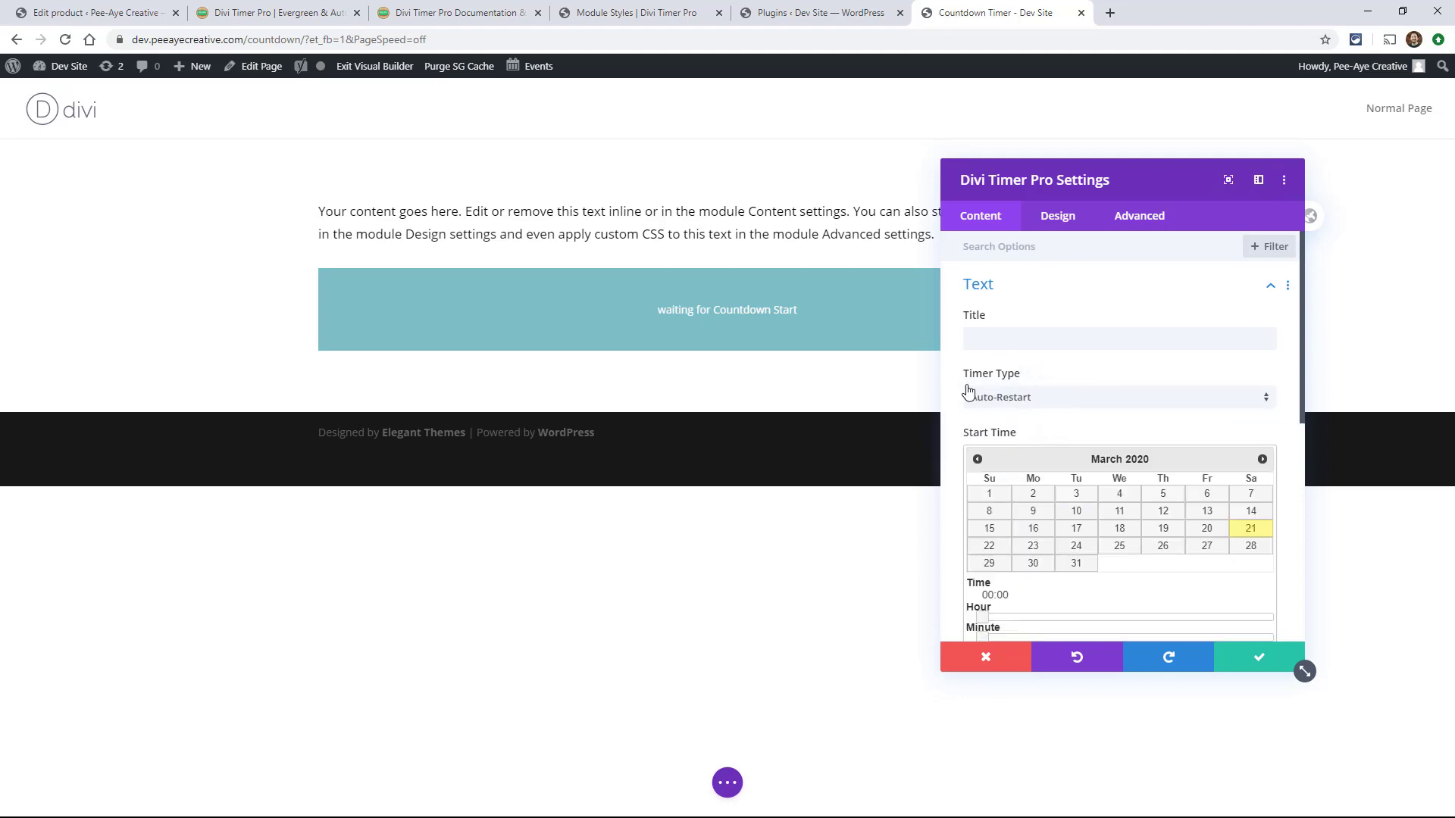
pyautogui.scroll(-1, 1044, 409)
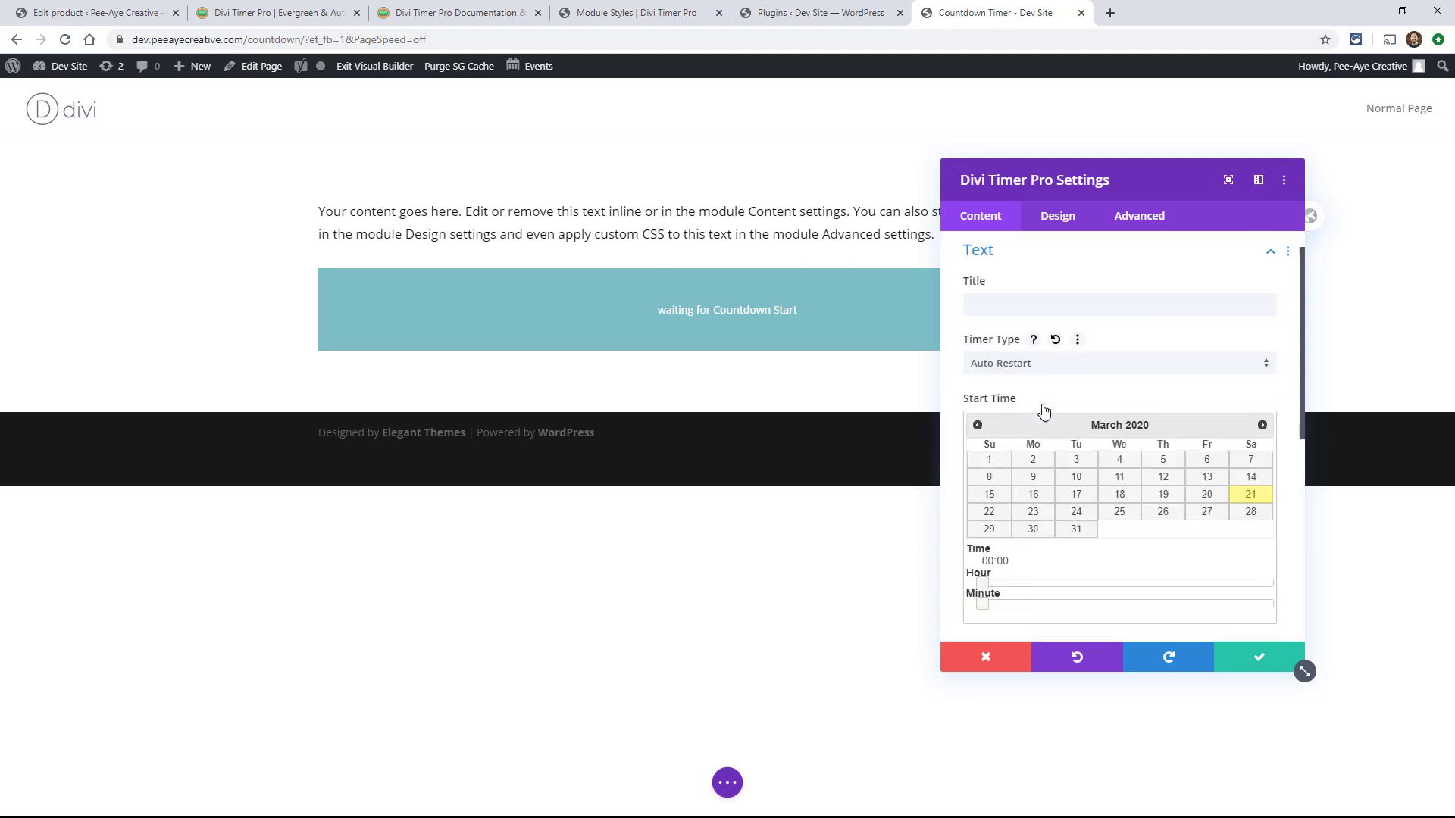
pyautogui.scroll(-2, 1044, 409)
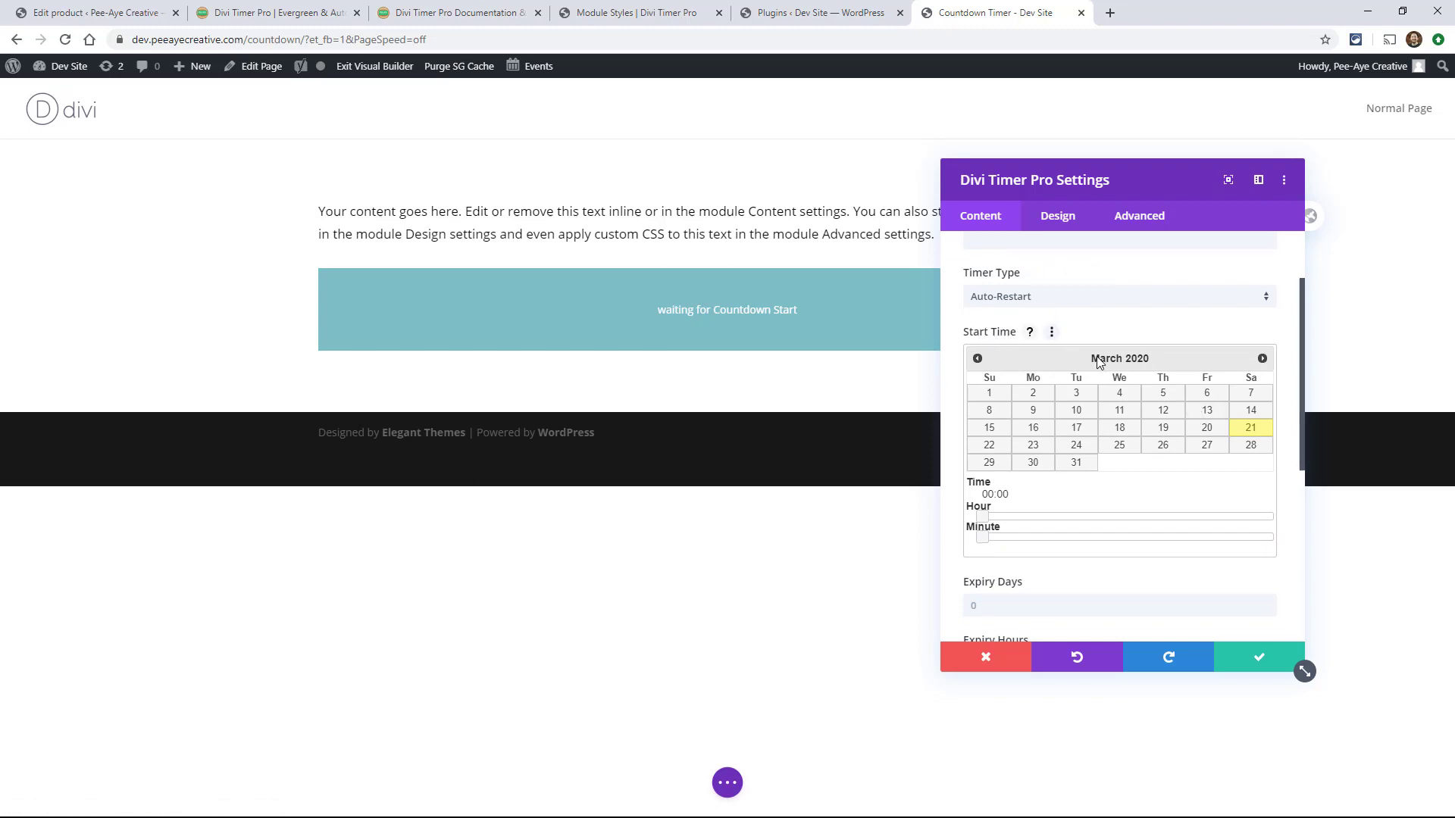
# Set the start date to 19 March 2020 and Expiry Days to 30.
pyautogui.click(1247, 427)
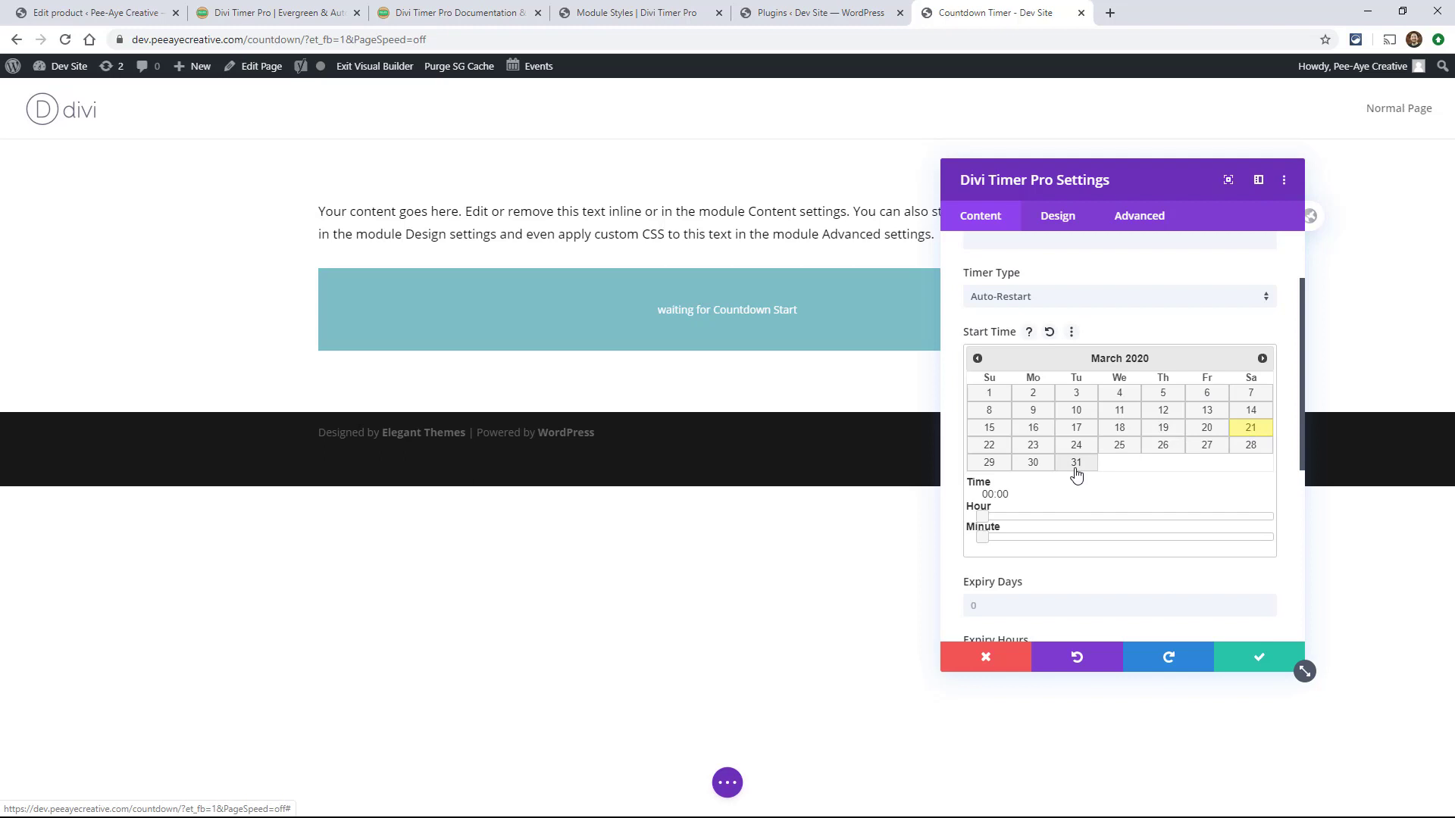
pyautogui.scroll(-3, 978, 477)
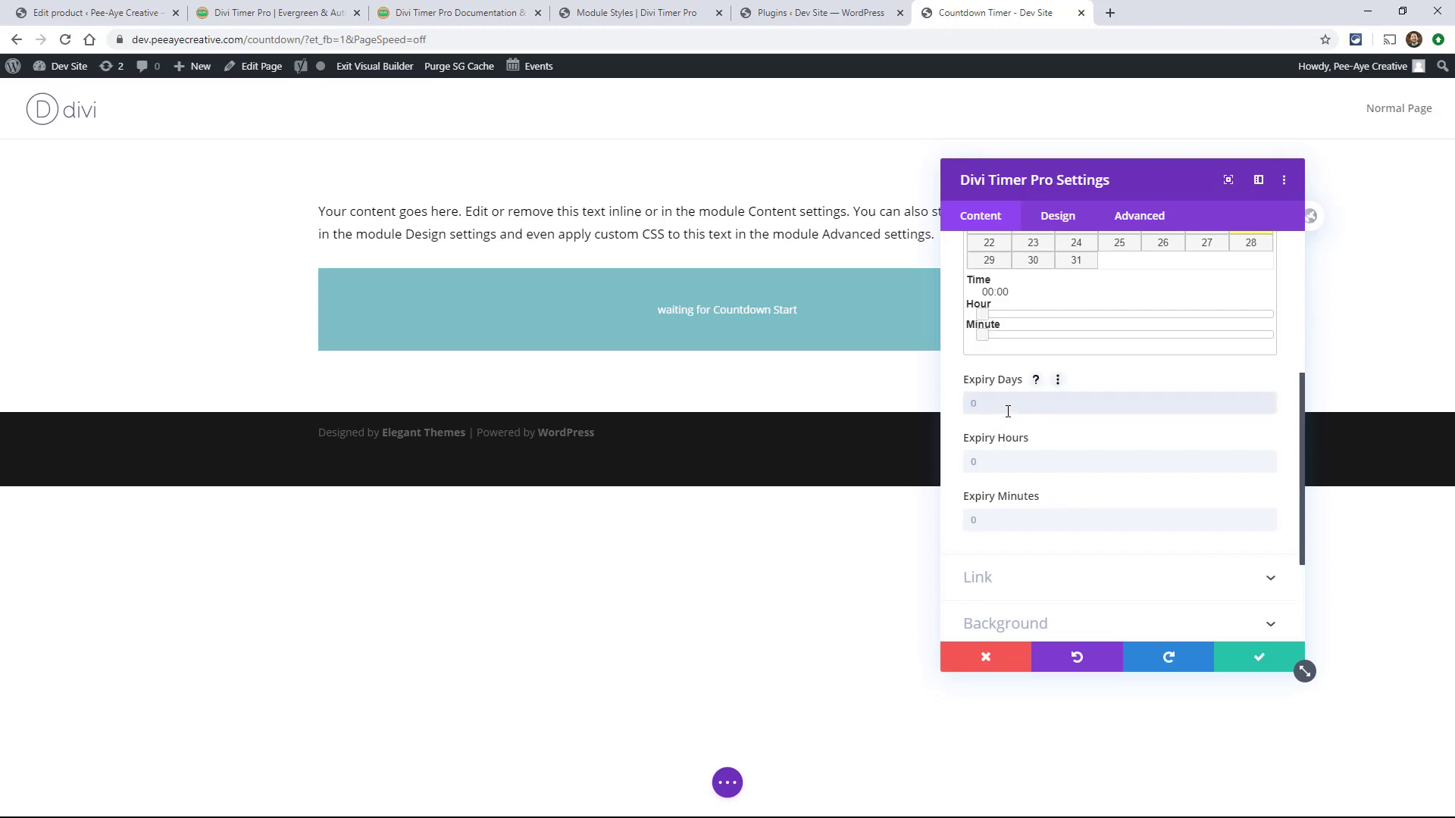
pyautogui.write('30')
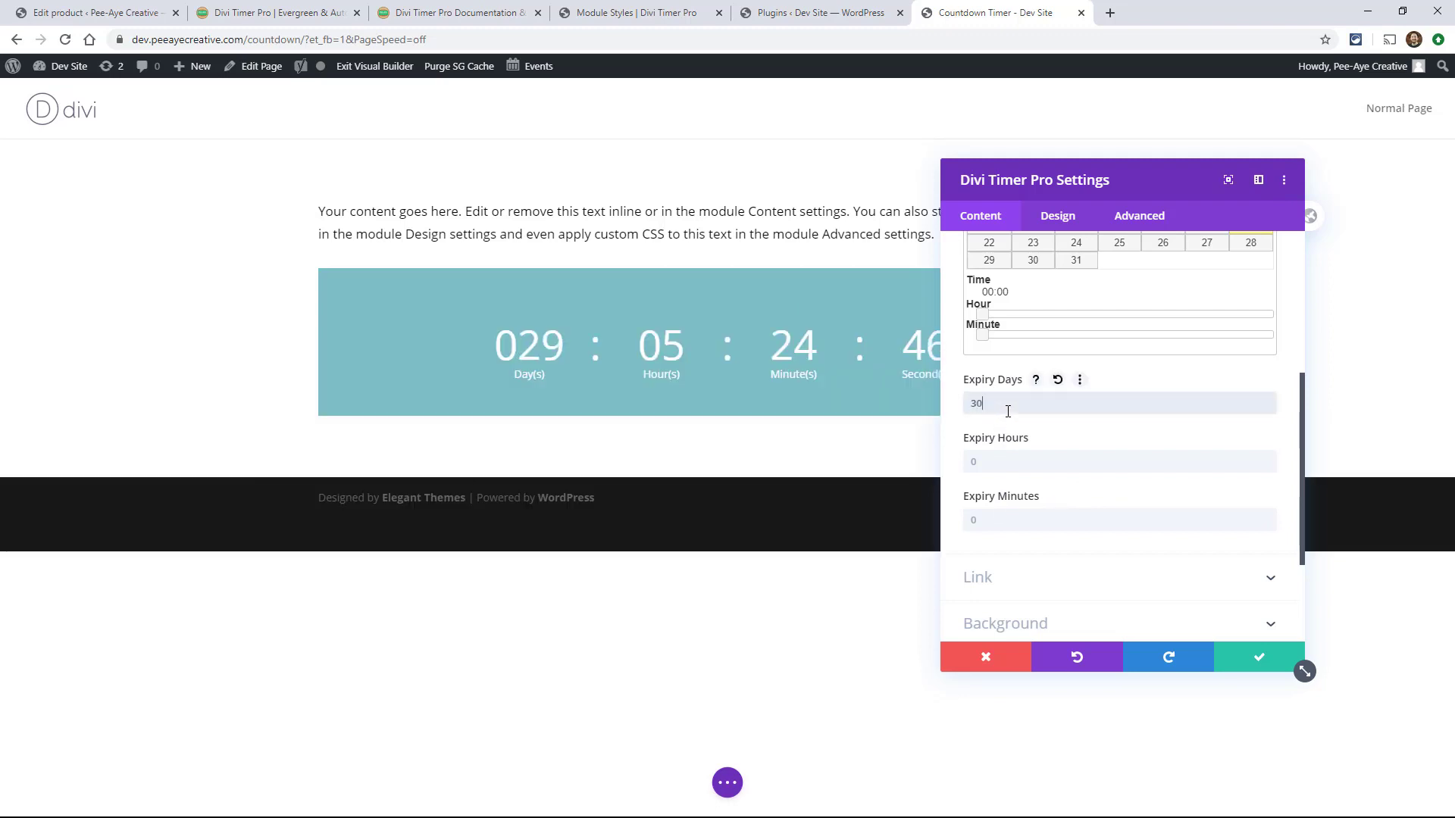
pyautogui.scroll(2, 1248, 338)
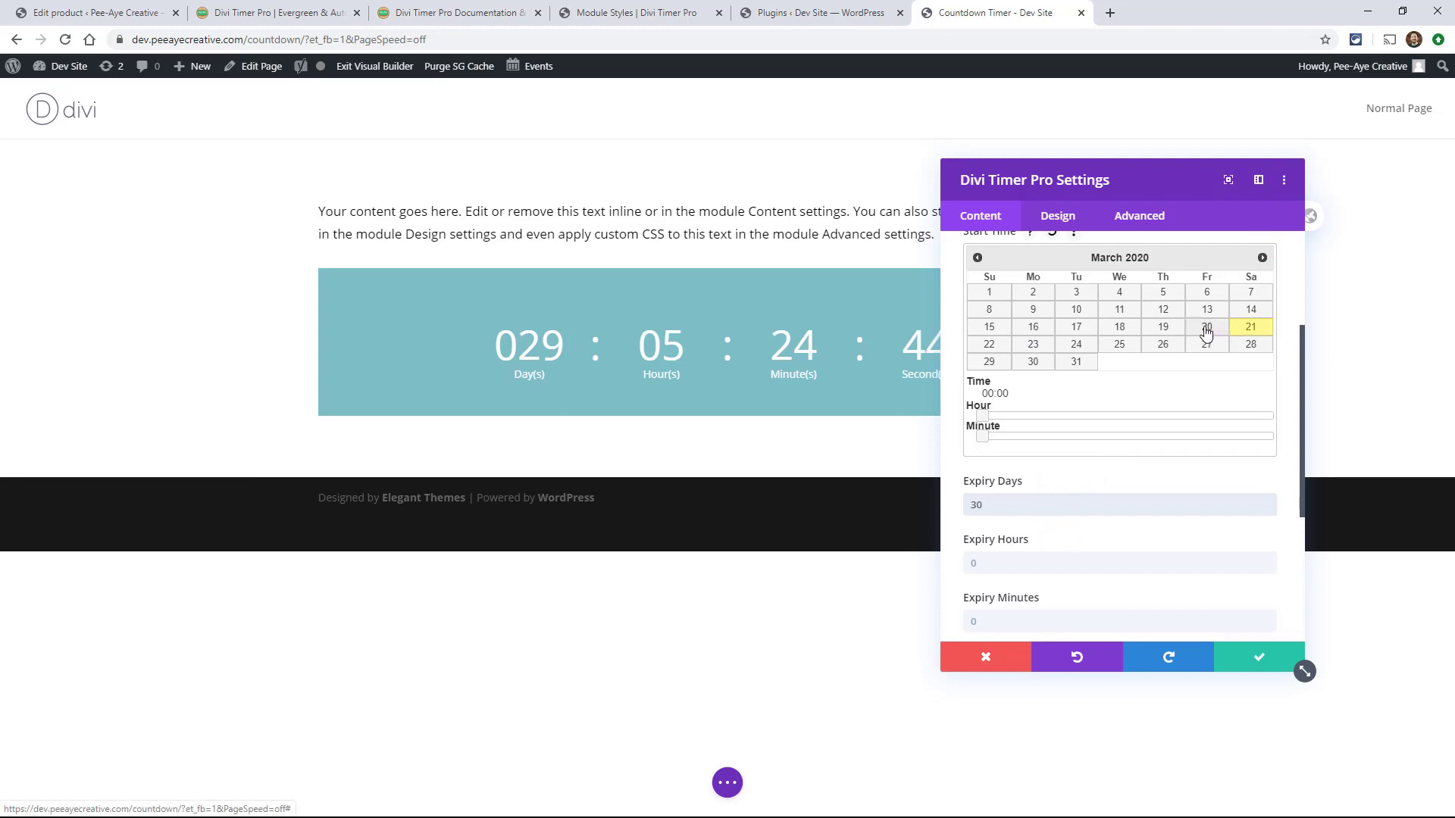
pyautogui.click(1173, 331)
pyautogui.click(1173, 331)
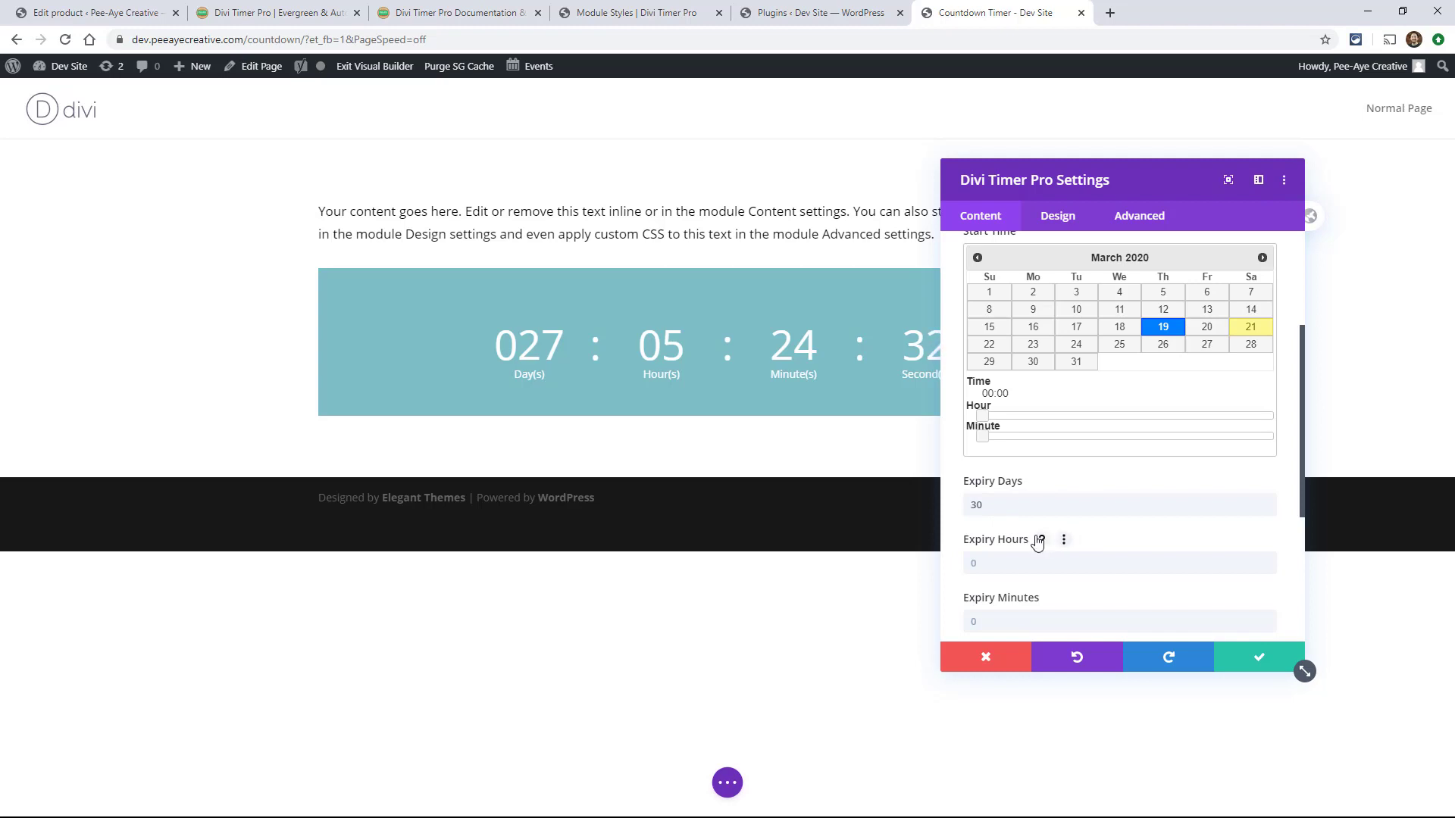
pyautogui.scroll(3, 1063, 489)
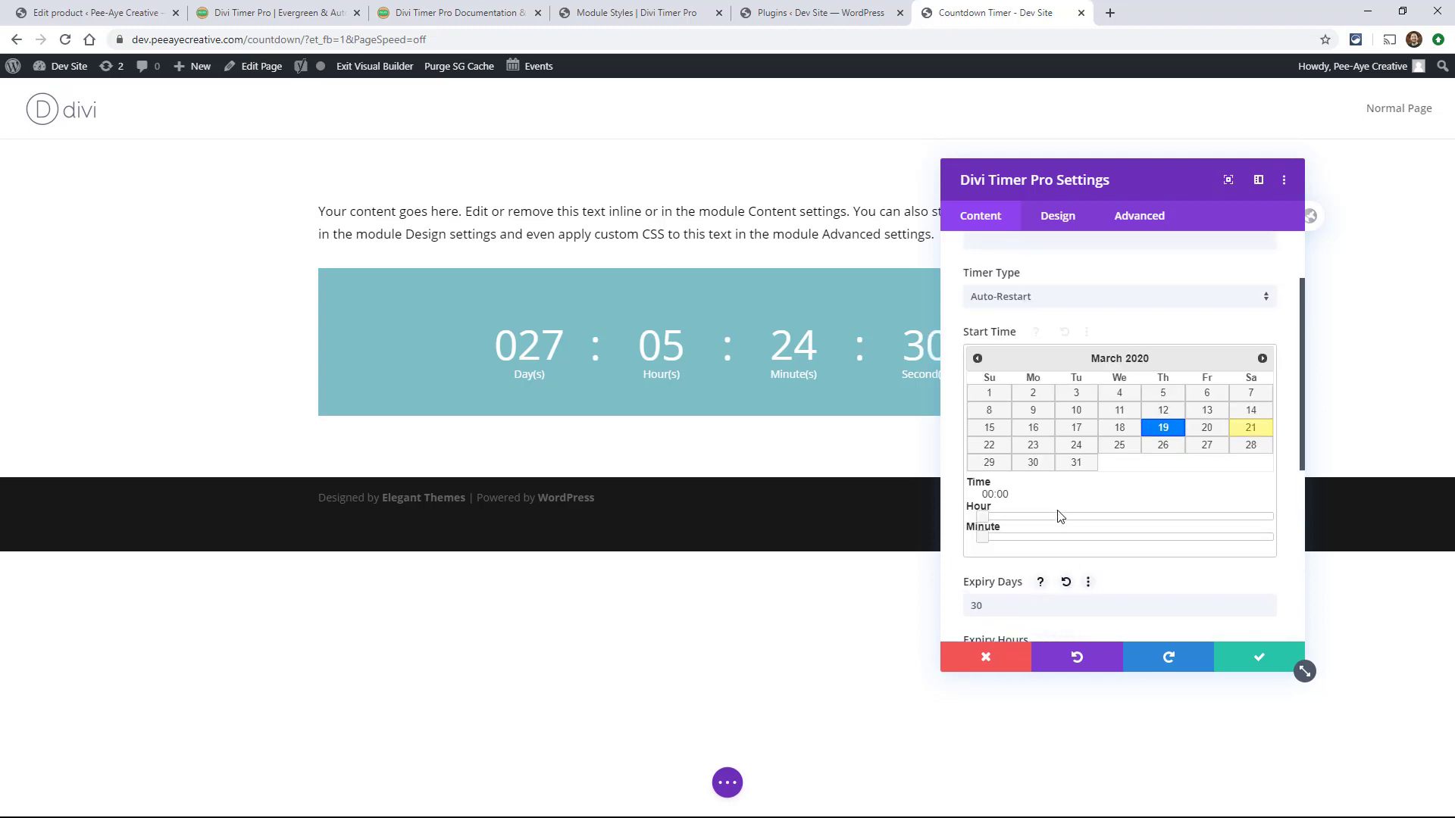
pyautogui.scroll(-4, 1026, 552)
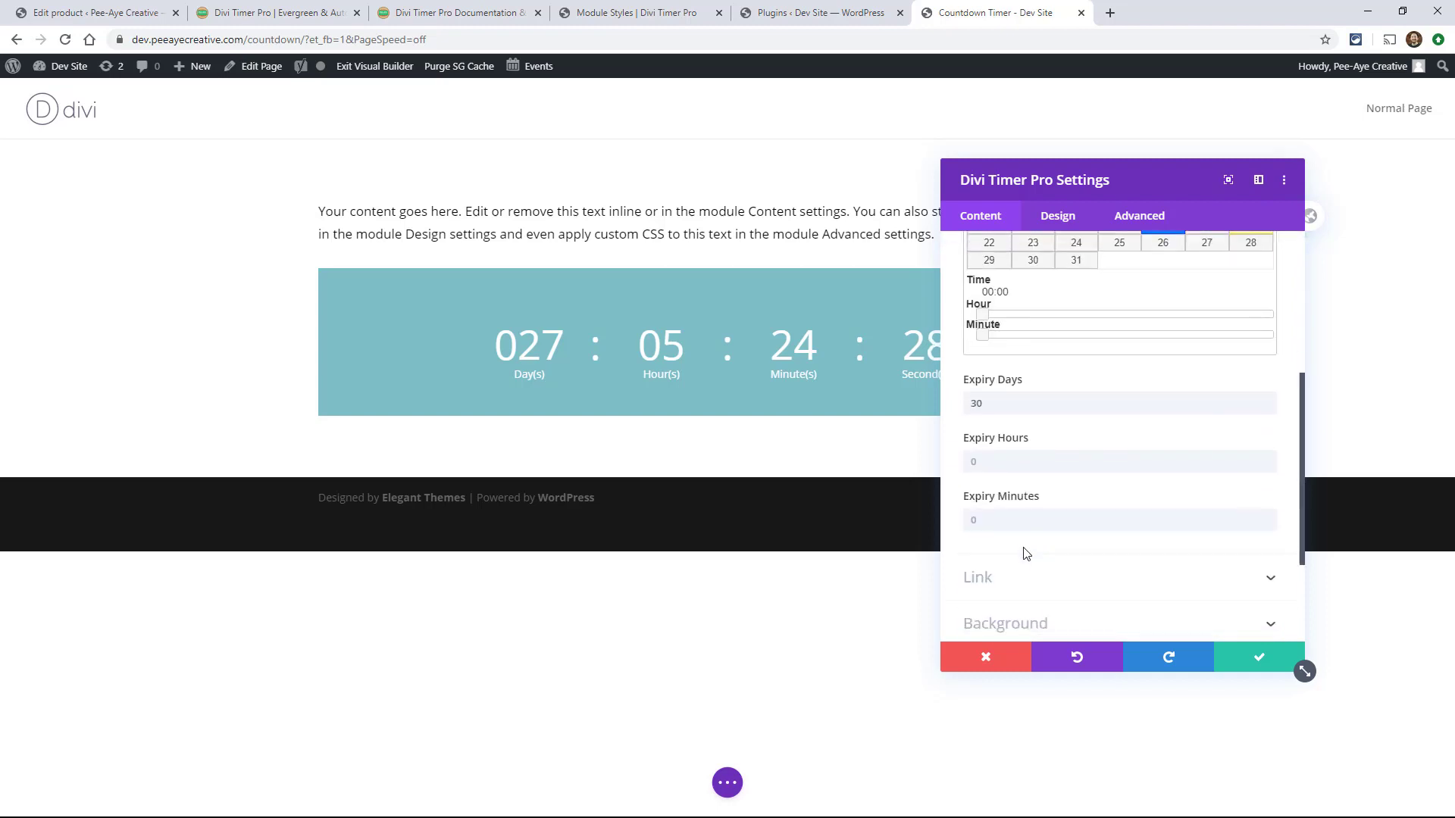
pyautogui.scroll(3, 1001, 425)
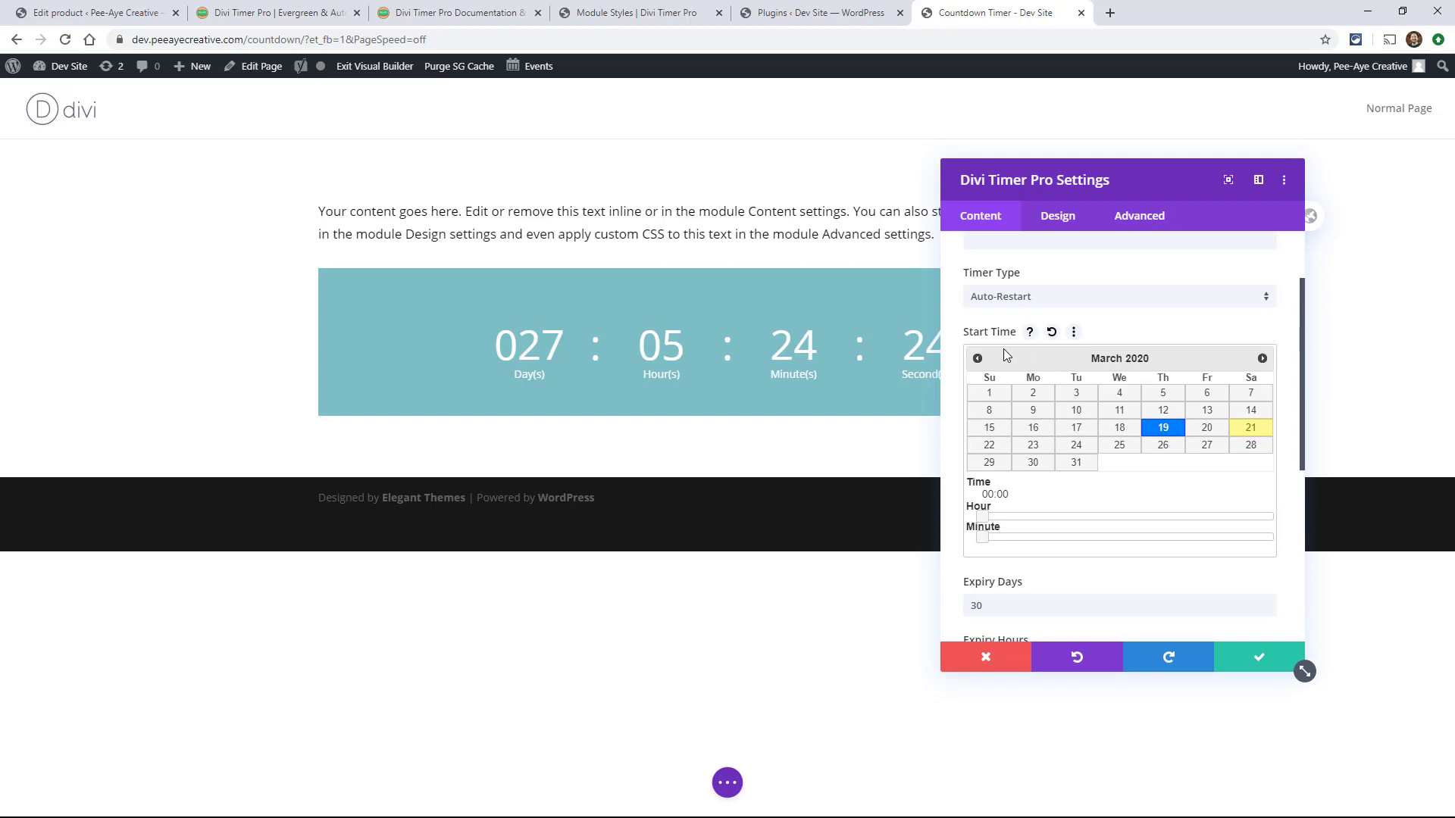
pyautogui.scroll(-3, 1008, 455)
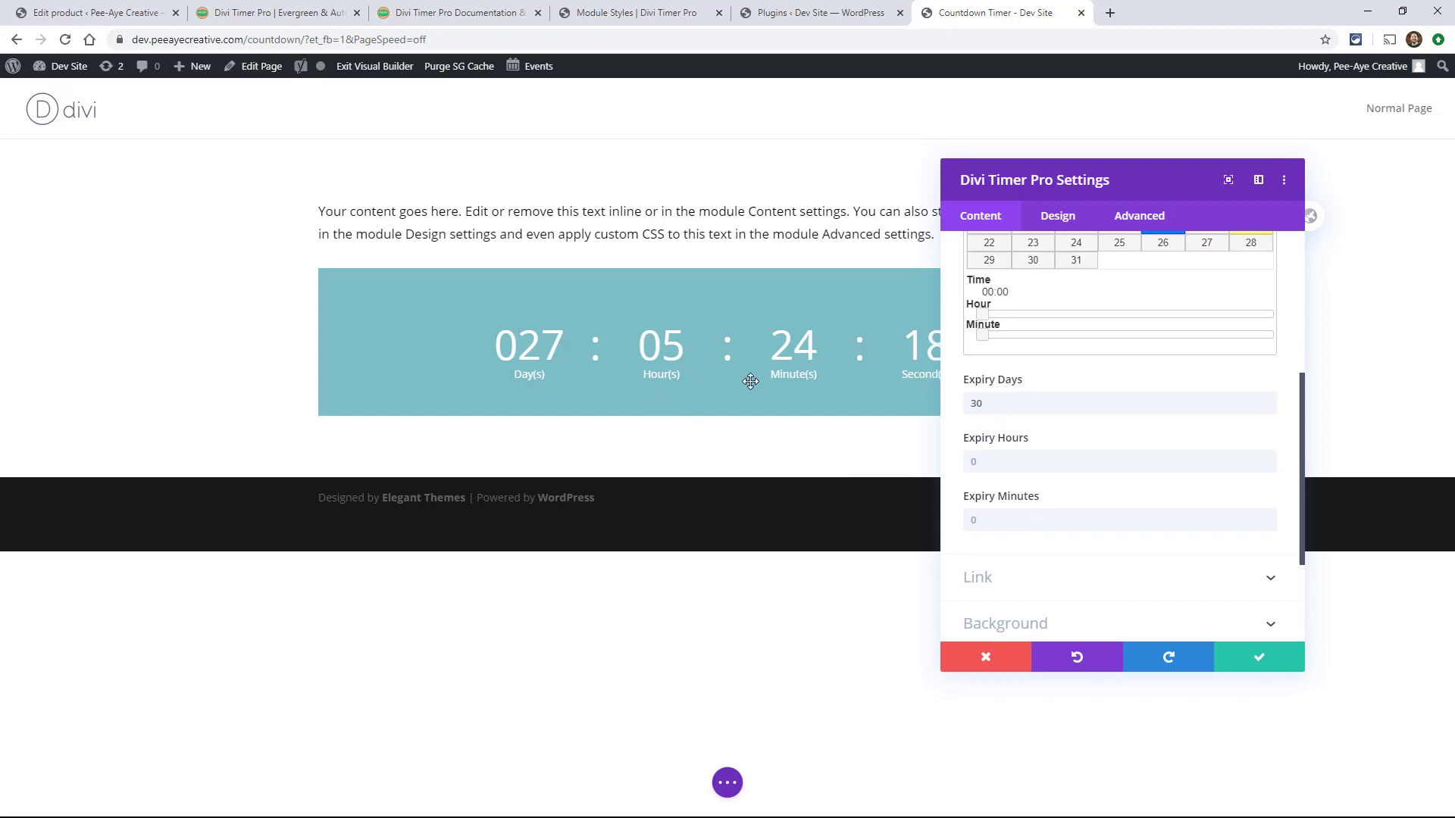
pyautogui.scroll(5, 1077, 523)
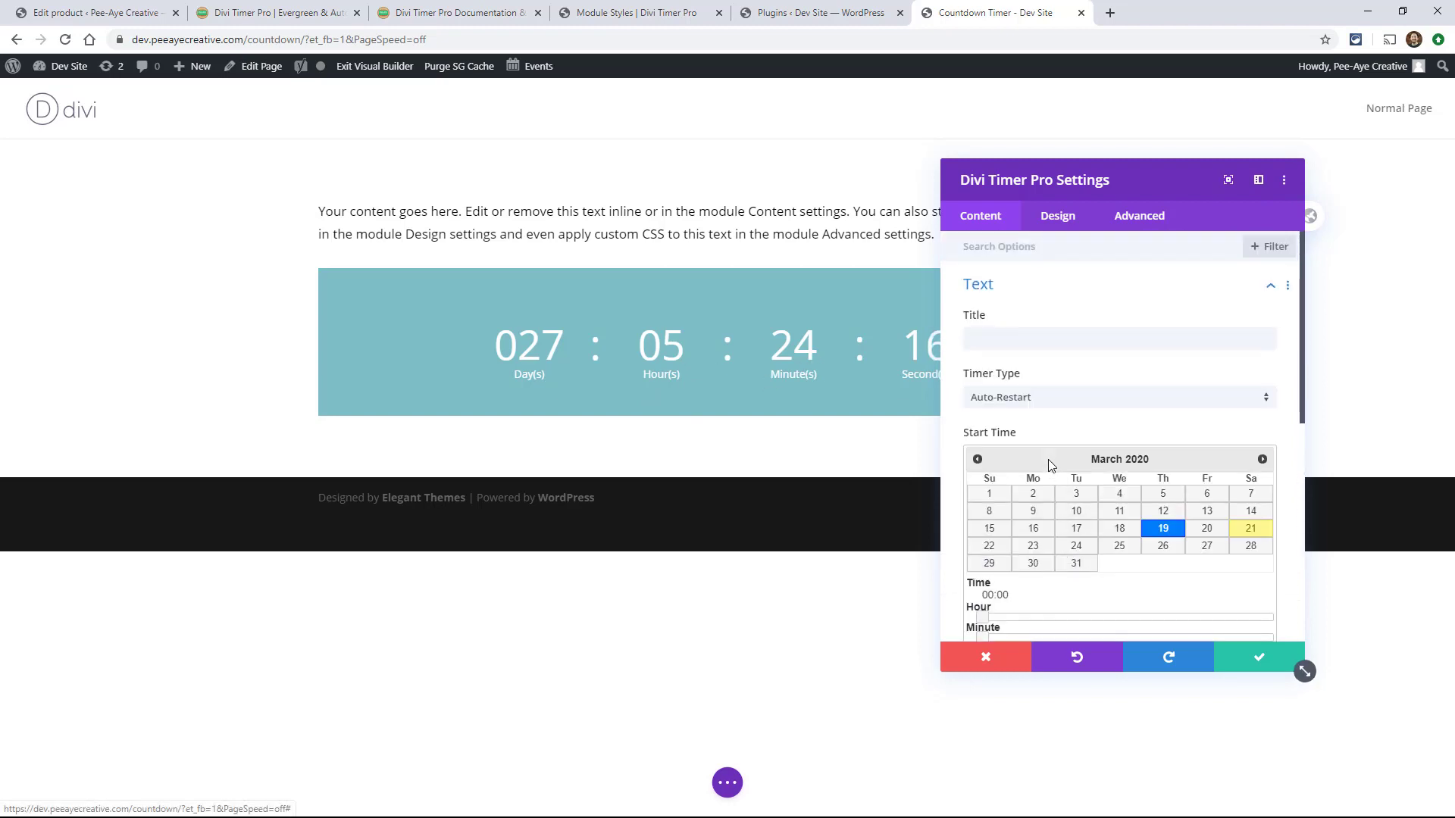
# Set Timer Type back to Evergreen and Expiry Action to Redirect, placing the cursor in Redirect URL.
pyautogui.click(1010, 399)
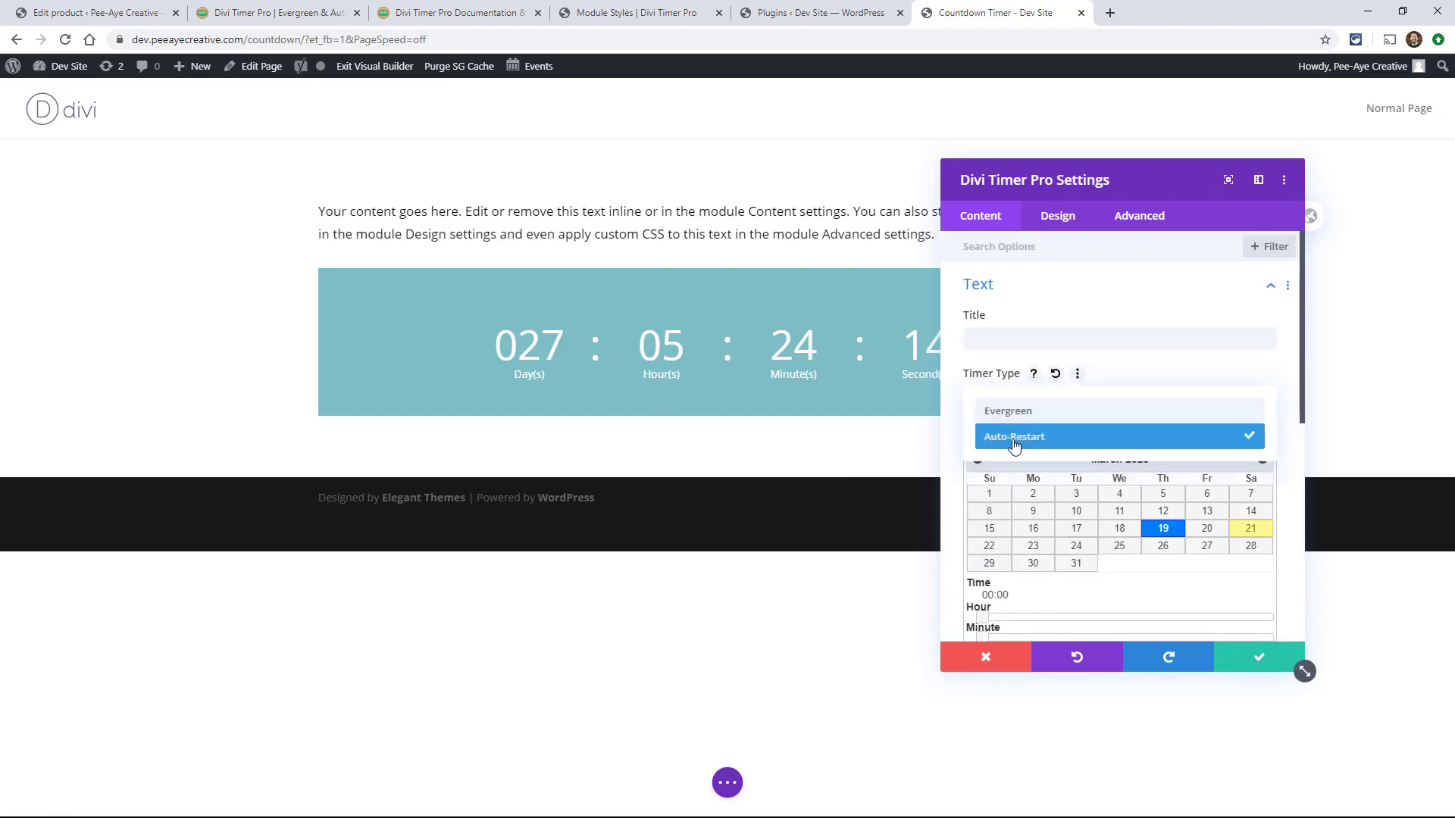
pyautogui.click(1012, 414)
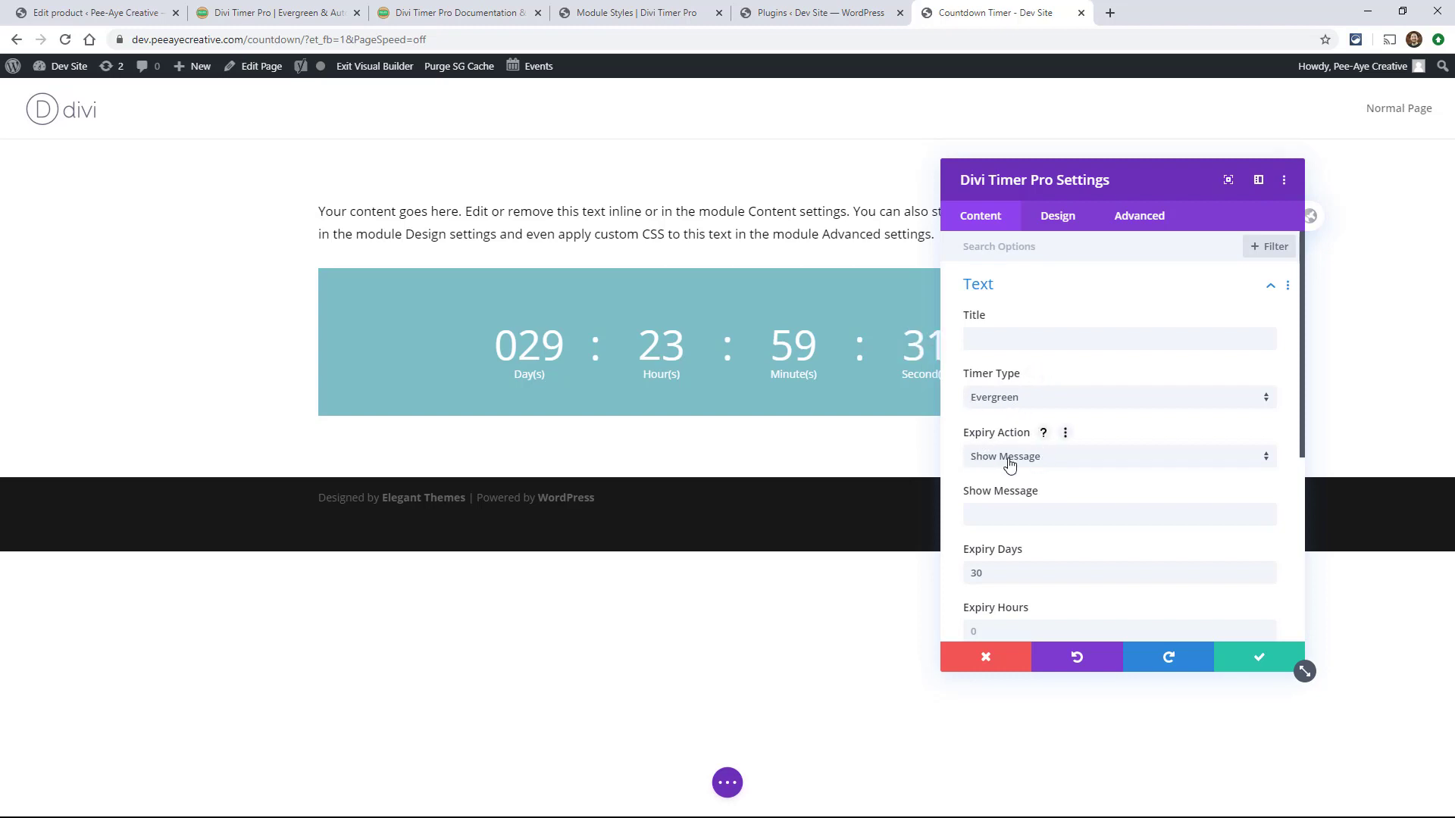
pyautogui.click(1009, 461)
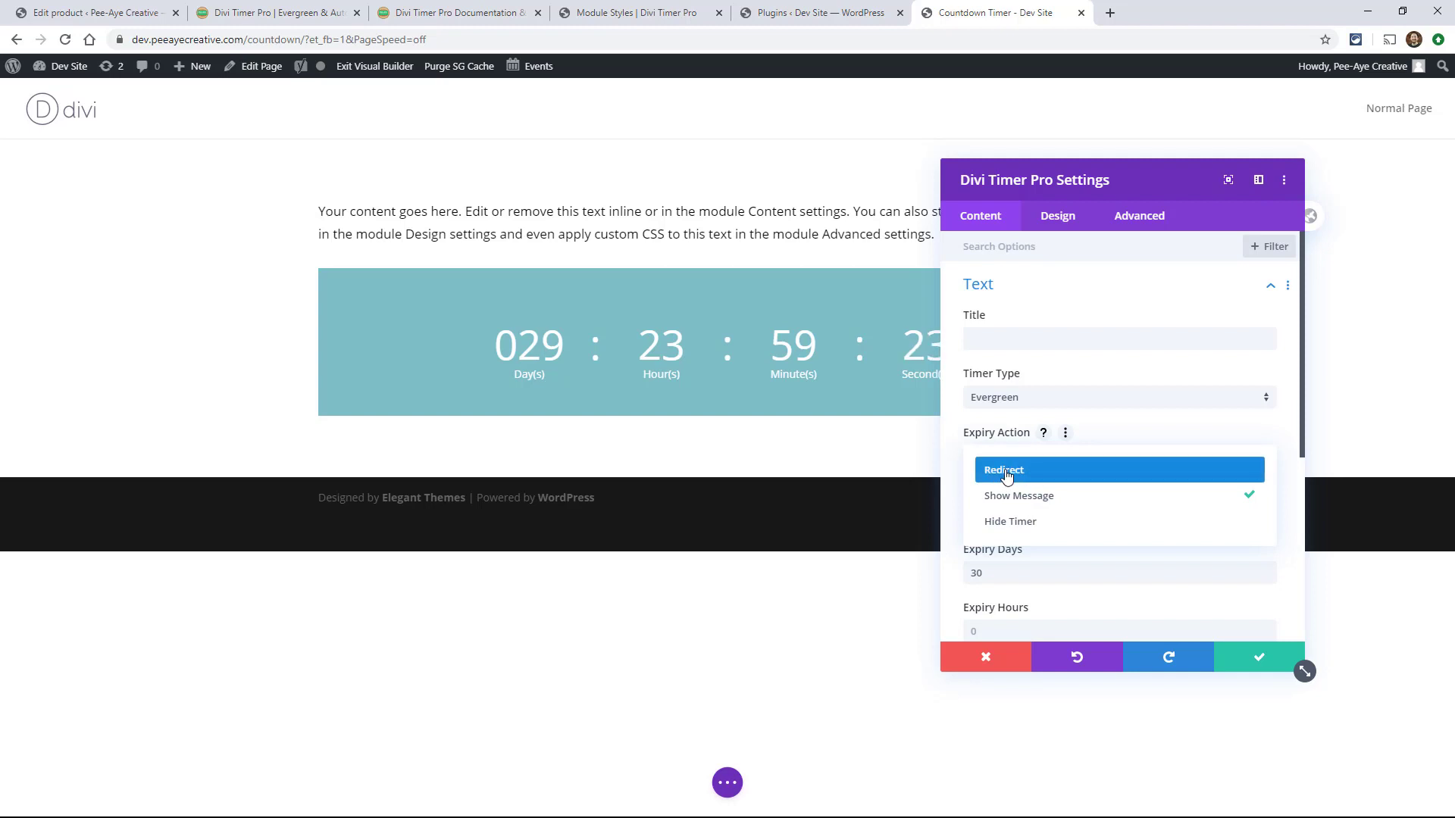
pyautogui.click(1007, 471)
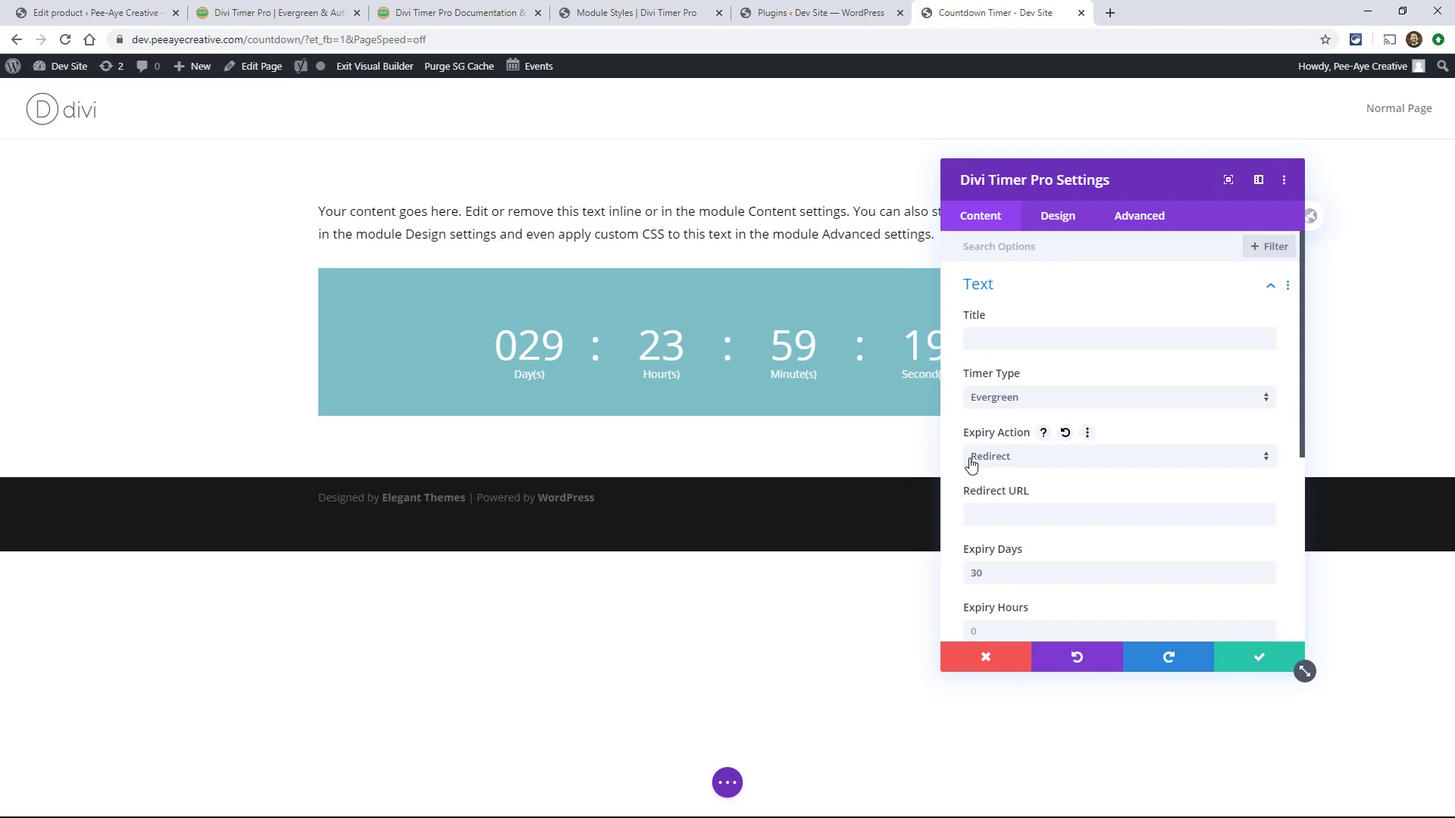
pyautogui.click(1039, 516)
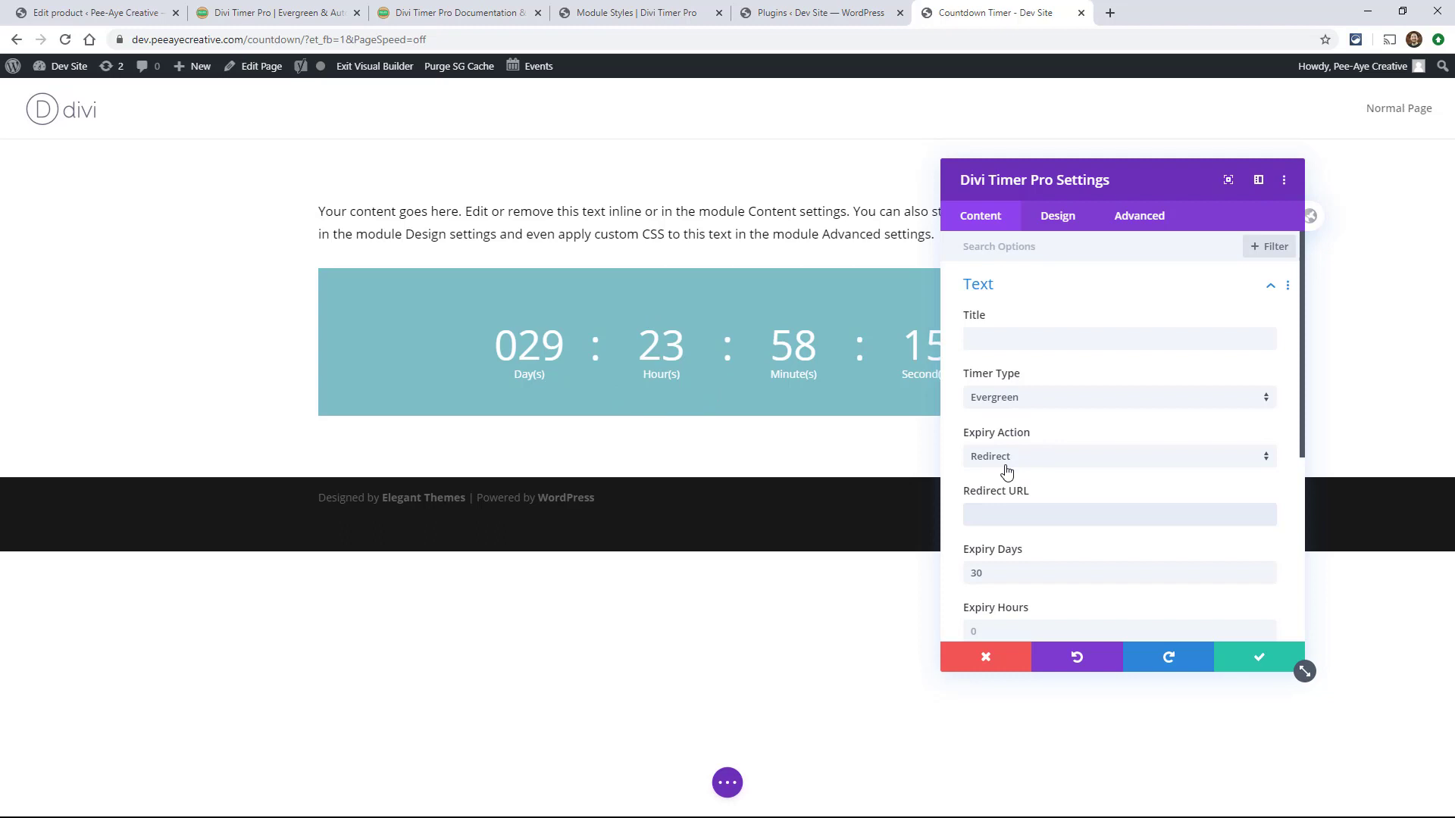
# Try Expiry Action Show Message with 'Sorry, this offer has ended', then switch it to Hide Timer.
pyautogui.click(1028, 459)
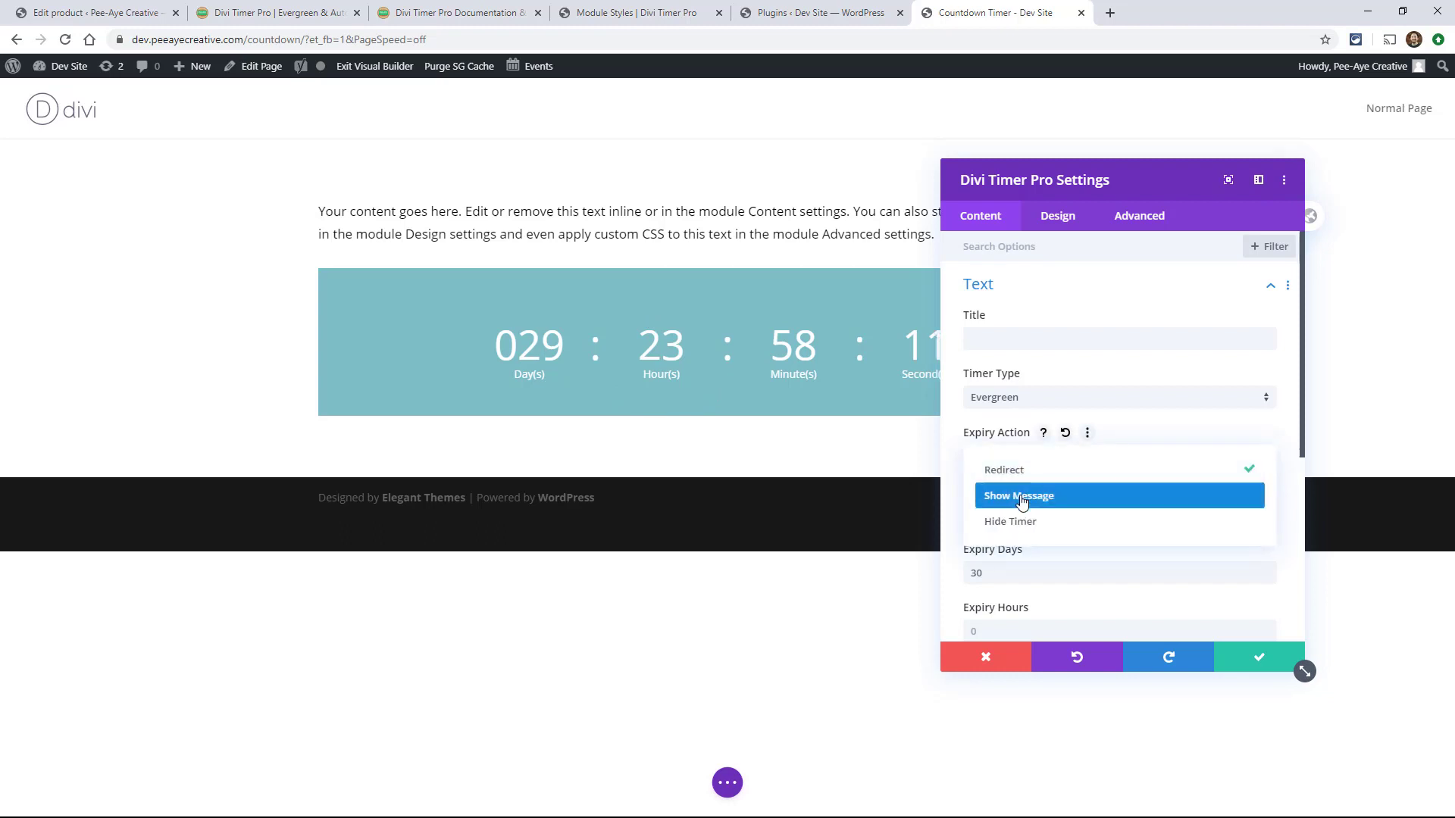
pyautogui.click(1017, 496)
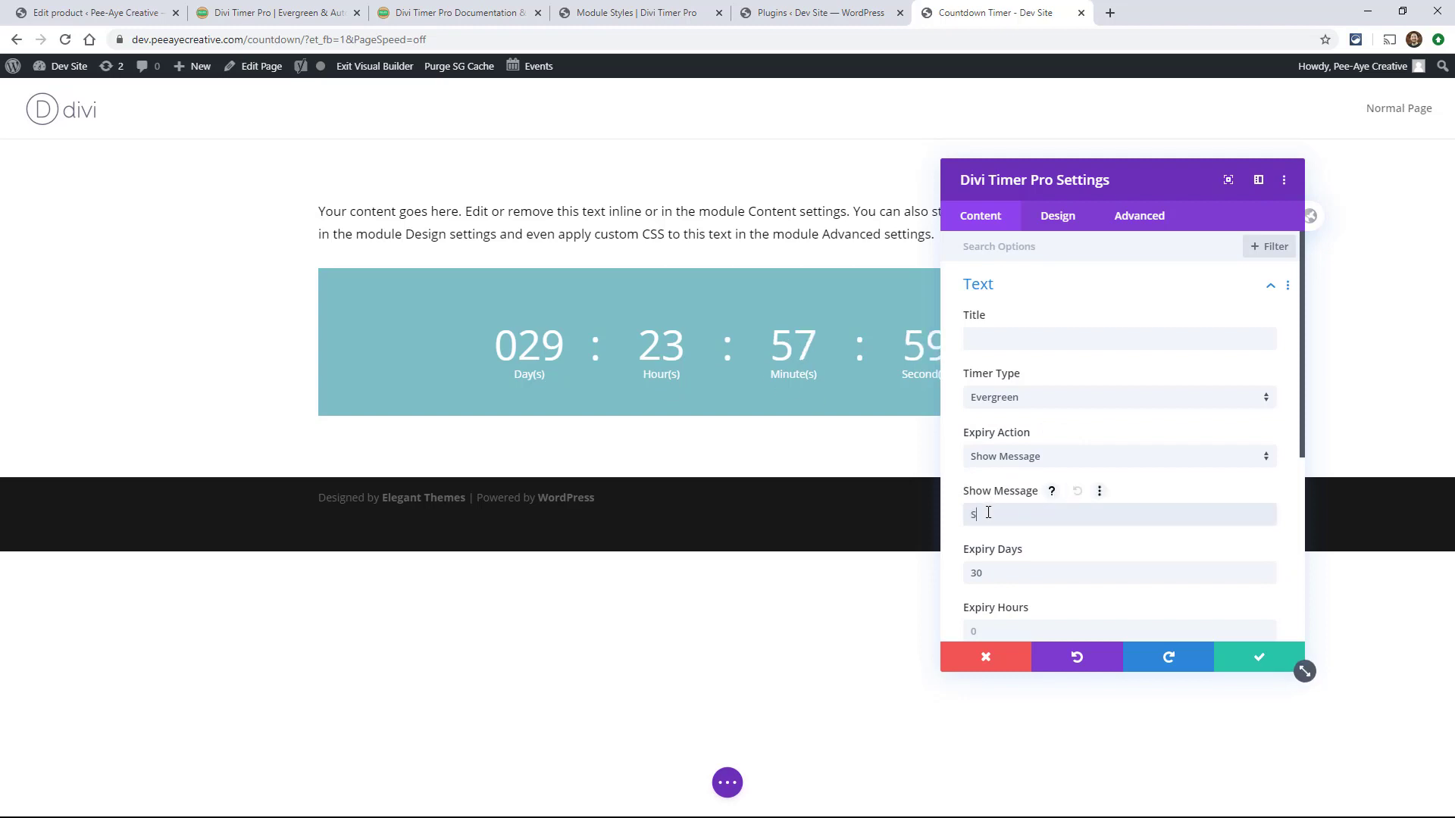
pyautogui.write('Sorry, this offer has ended.')
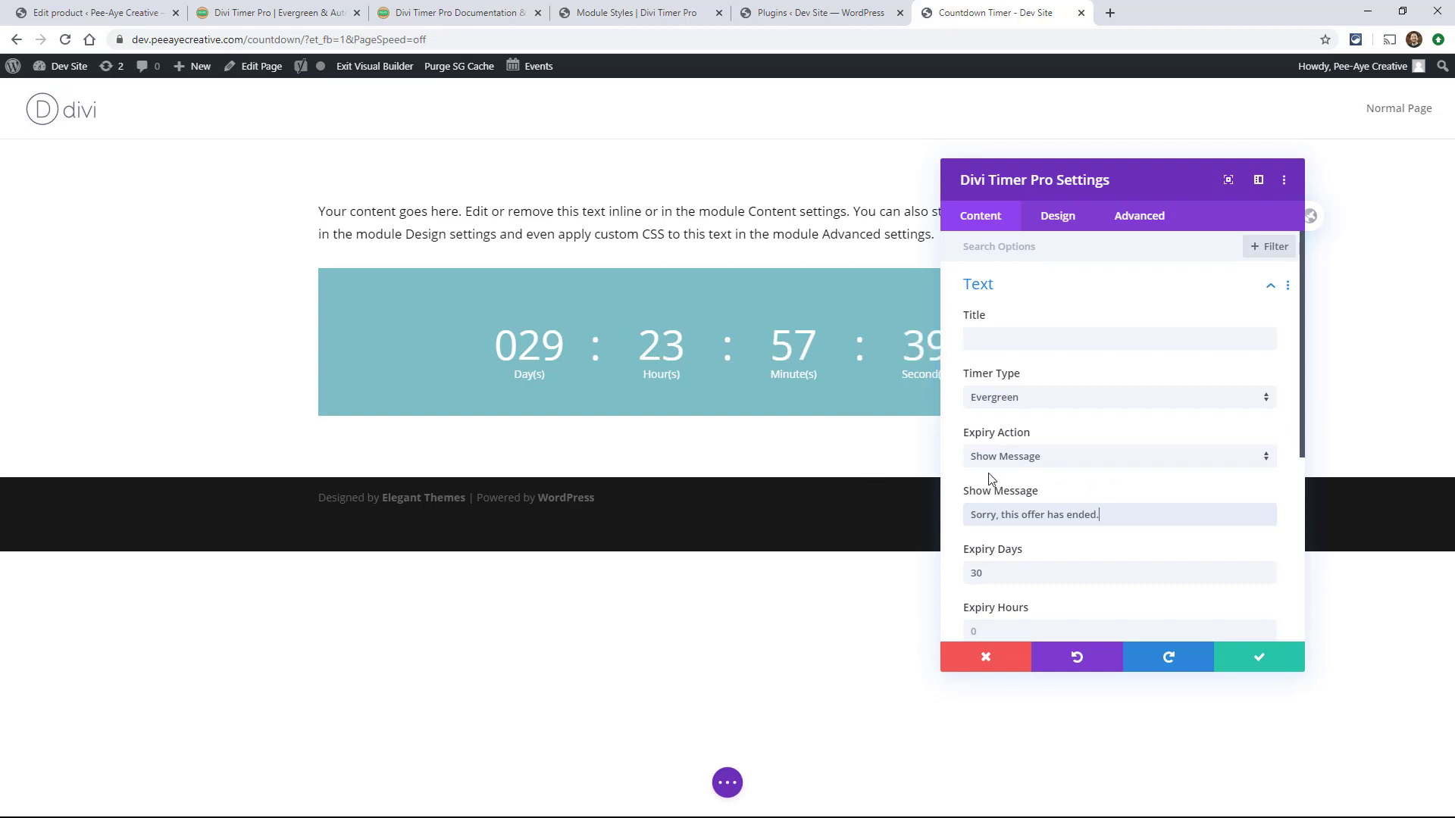
pyautogui.click(1049, 460)
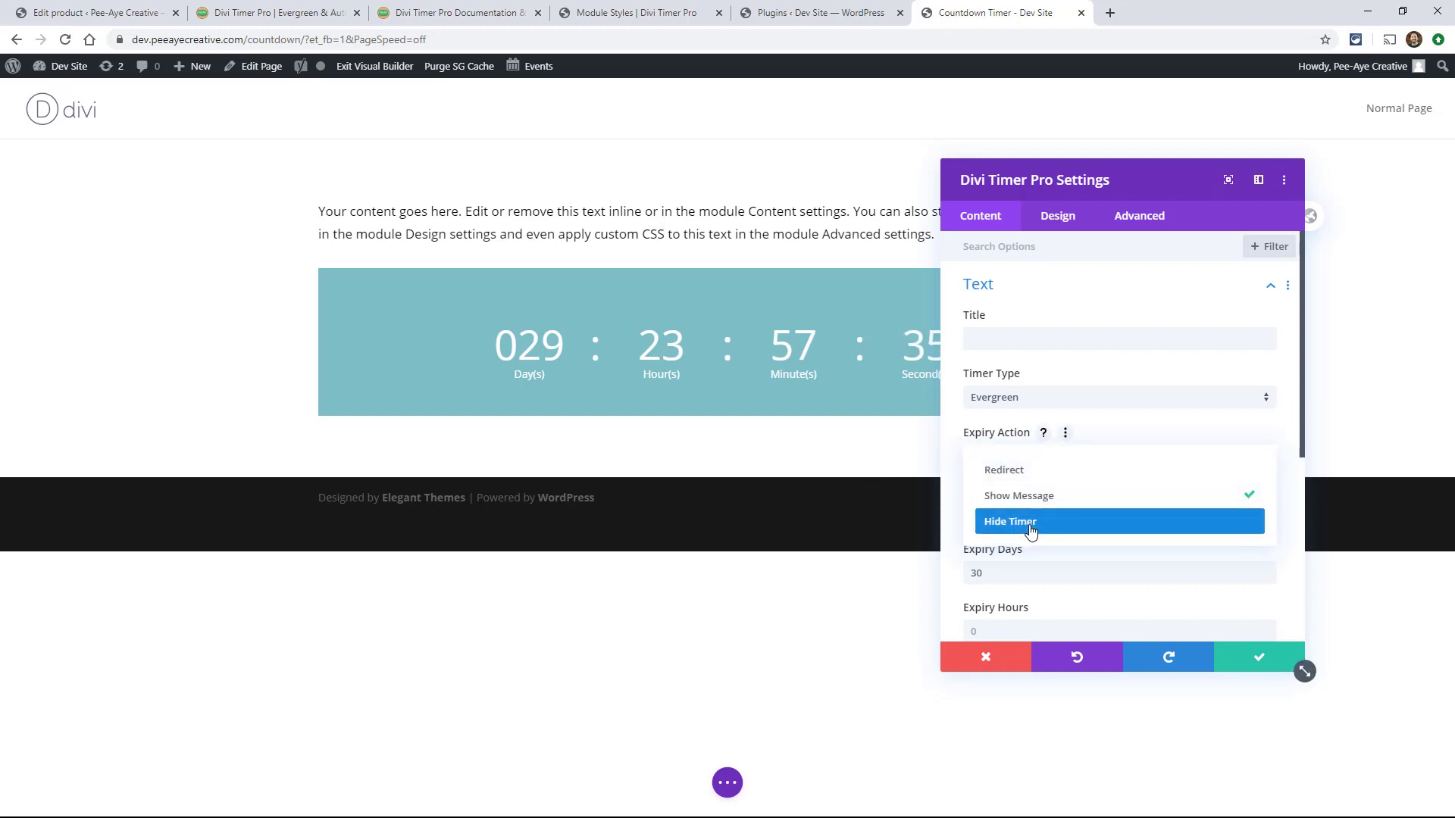
pyautogui.click(1038, 523)
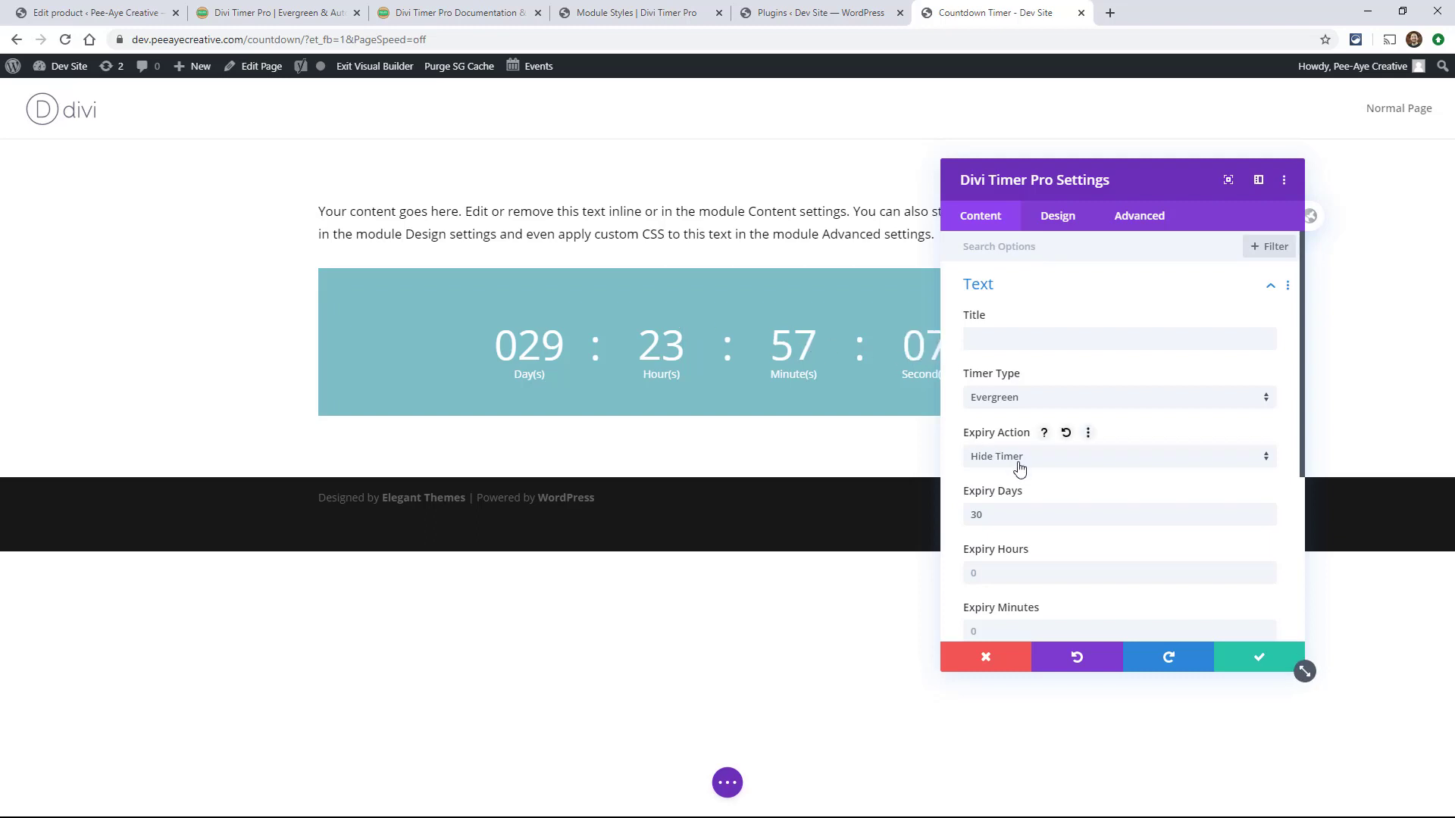
# Set Expiry Hours to 4 and clear the 30 from Expiry Days.
pyautogui.scroll(-1, 1023, 489)
pyautogui.scroll(-1, 1023, 491)
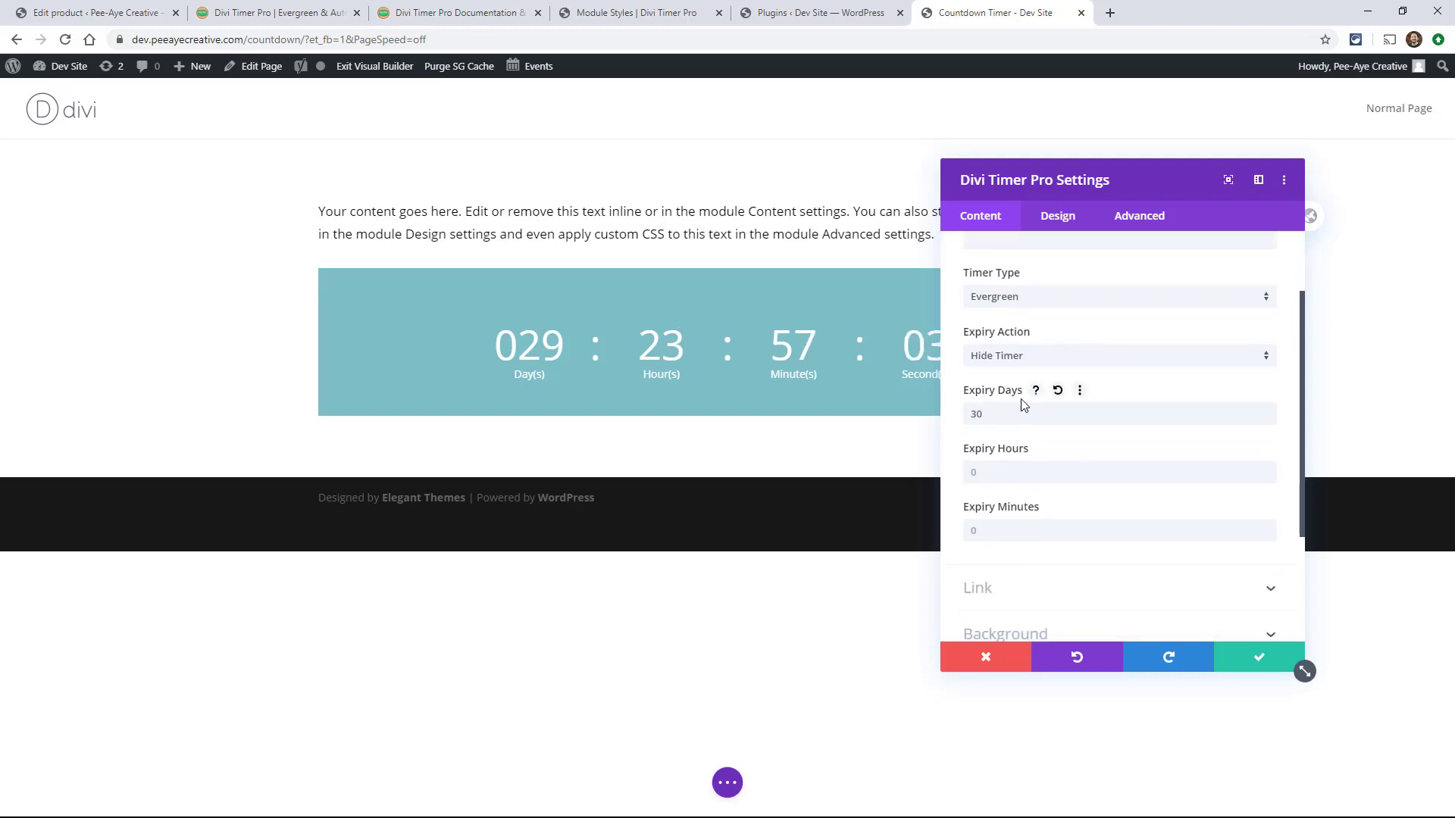
pyautogui.click(991, 474)
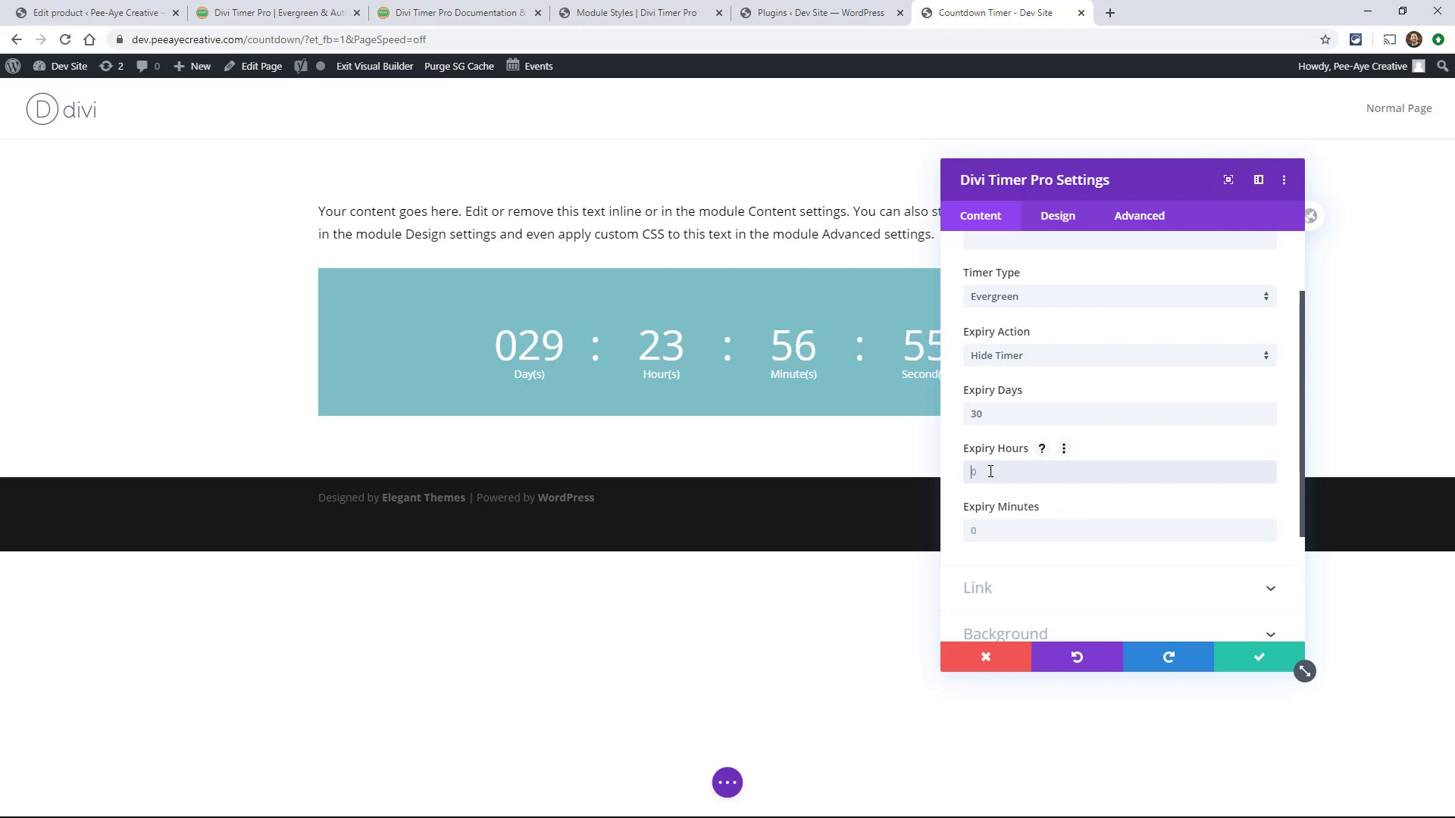
pyautogui.write('4')
pyautogui.doubleClick(1006, 415)
pyautogui.press('BackSpace')
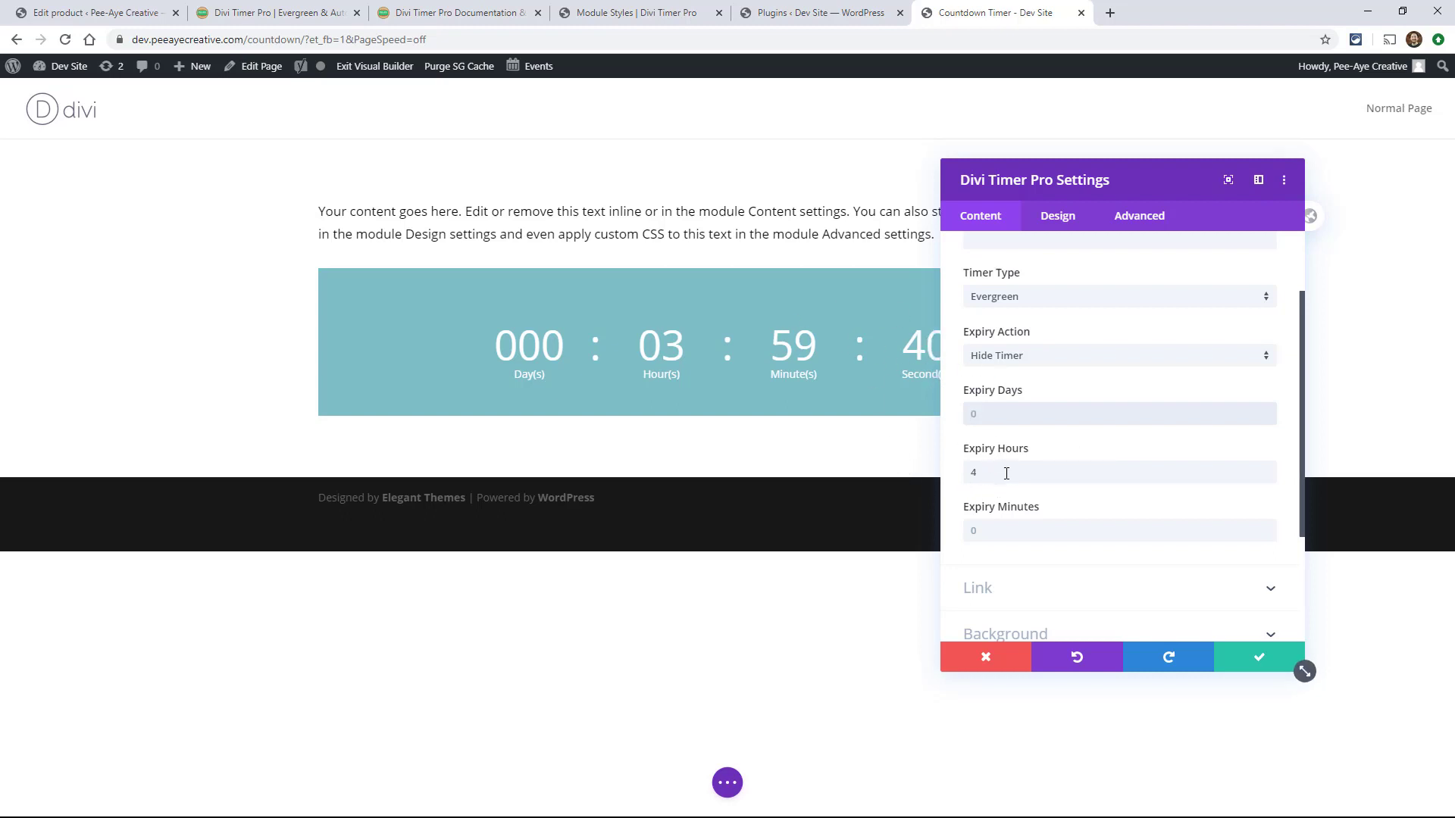
# Apply the timer module settings and save the Countdown Timer page.
pyautogui.click(1238, 659)
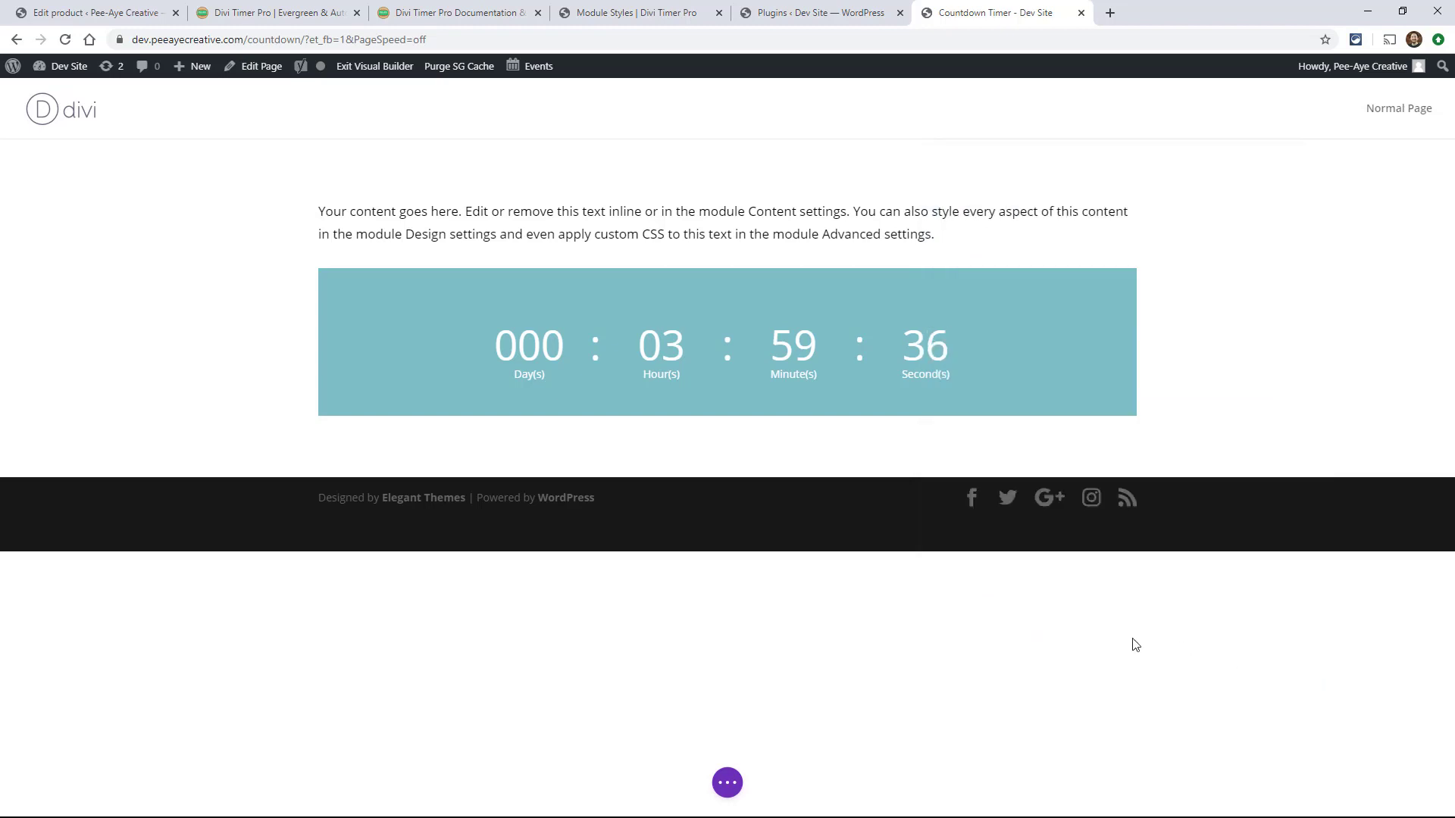
pyautogui.click(727, 783)
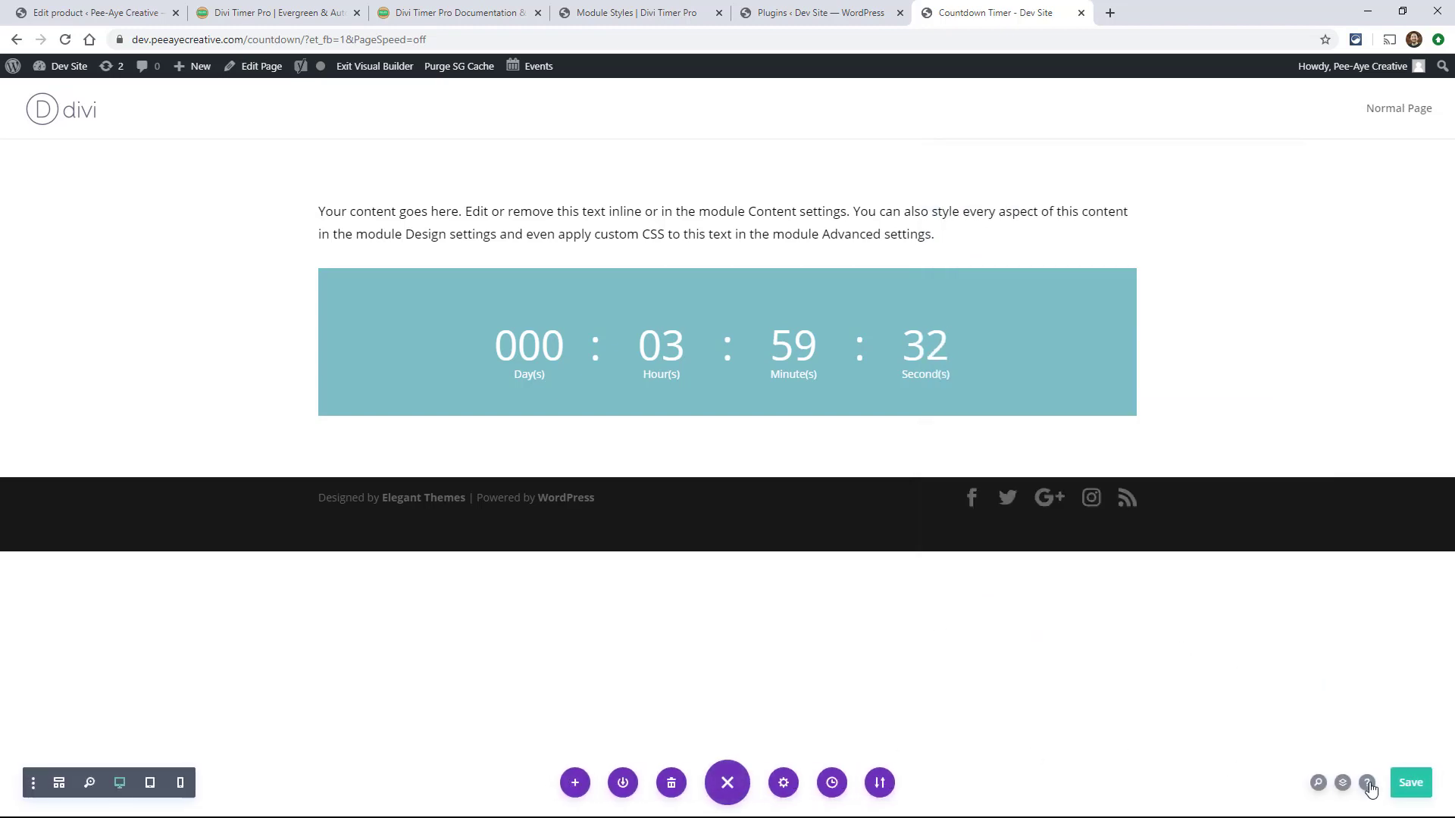
pyautogui.click(1412, 785)
# Exit the visual builder, select the live page's address, and open Chrome's menu.
pyautogui.click(368, 68)
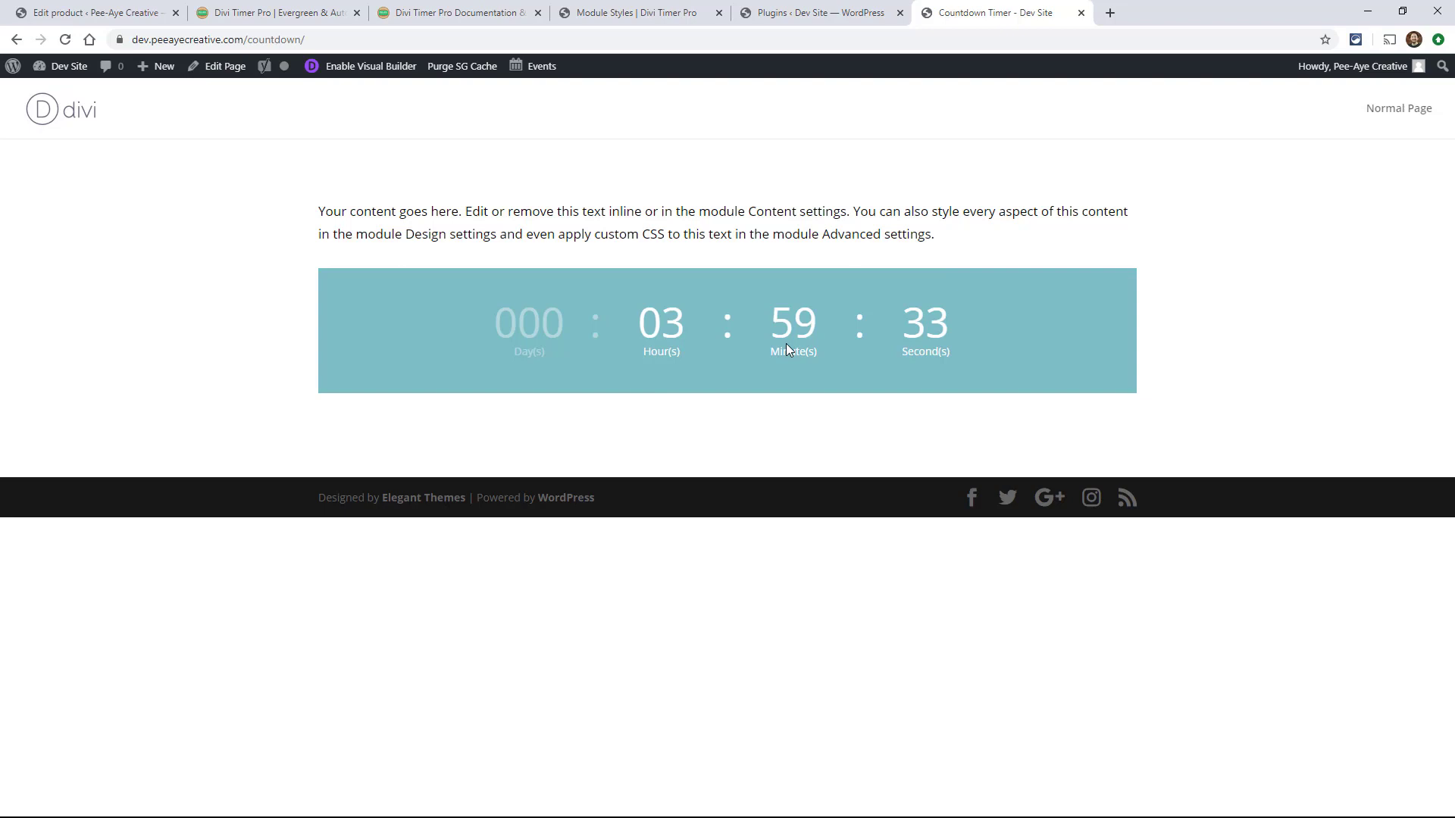
pyautogui.click(310, 40)
pyautogui.hotkey('ctrl', 'c')
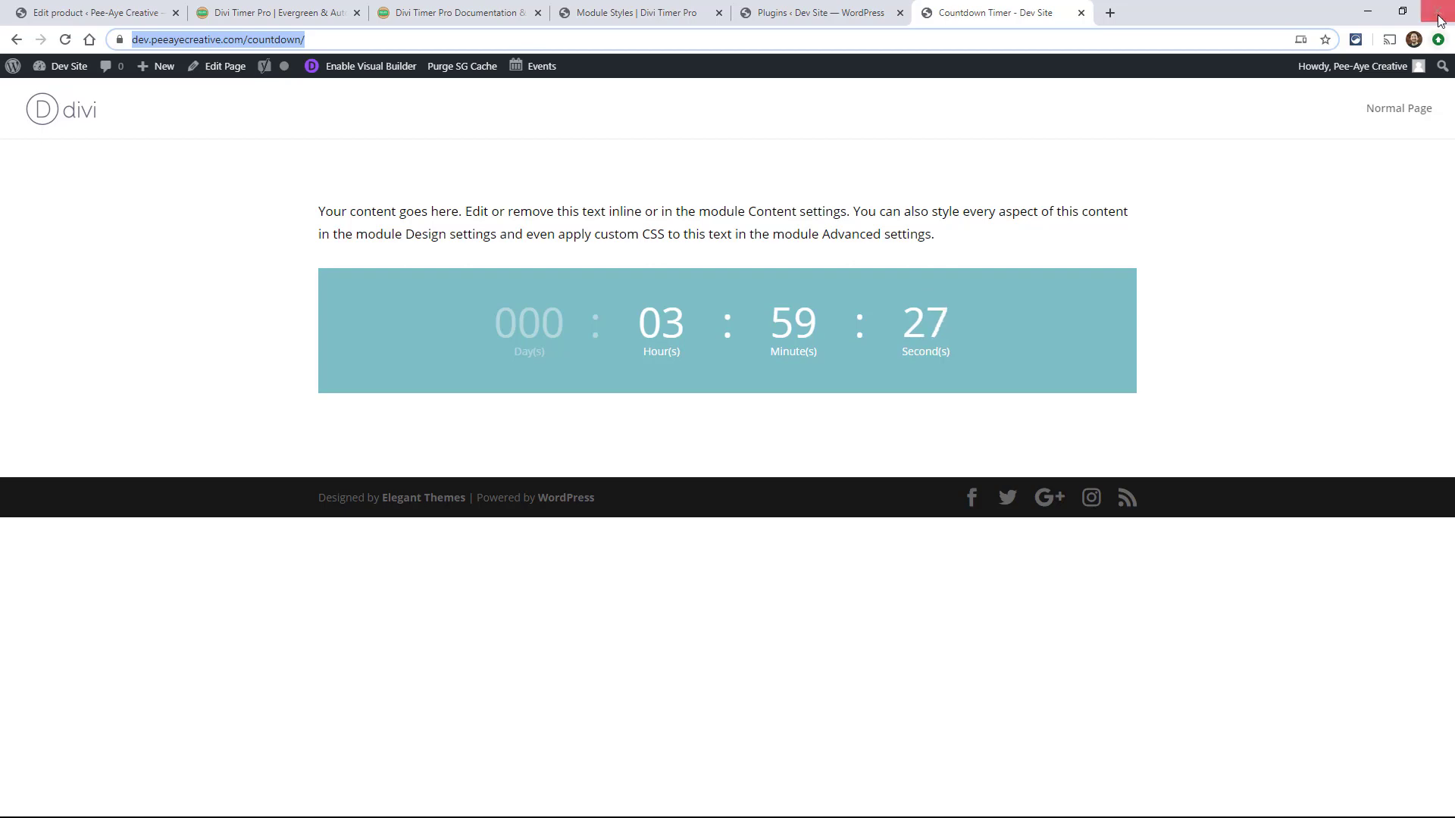
pyautogui.click(1439, 39)
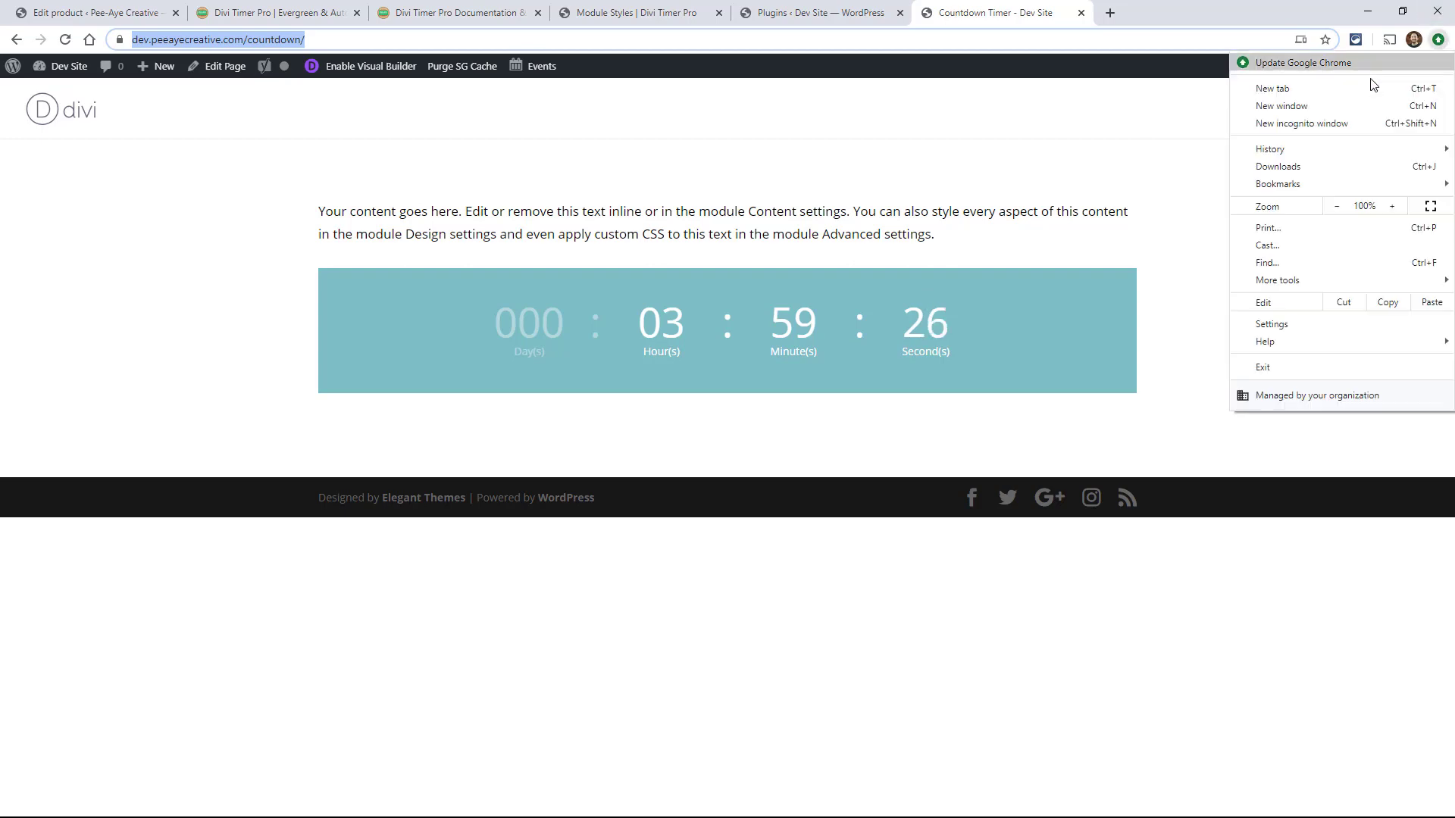
# Check the evergreen timer in an incognito window, reload the countdown page, then return to the product page.
pyautogui.click(1321, 123)
pyautogui.hotkey('ctrl', 'v')
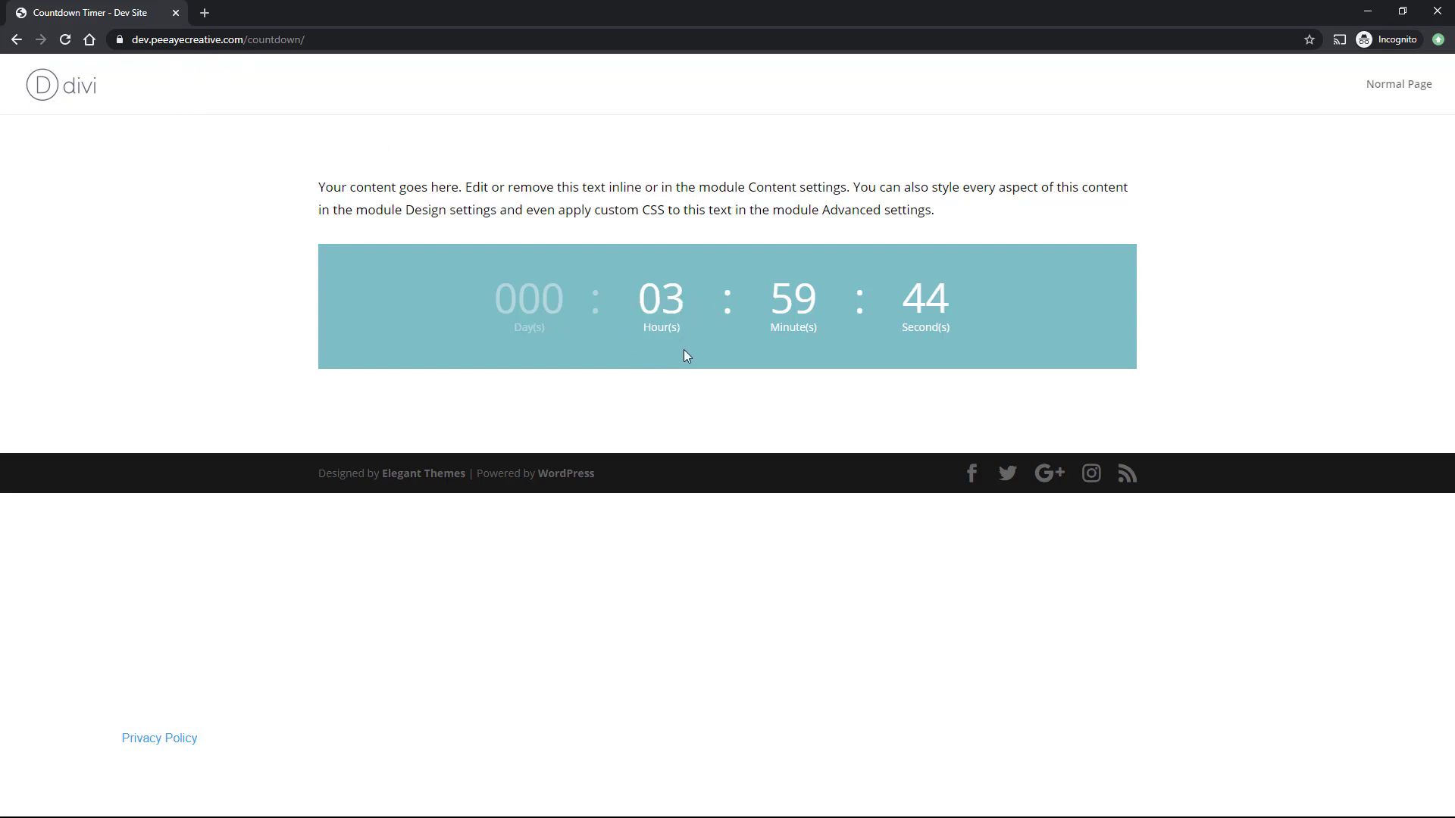
pyautogui.click(175, 13)
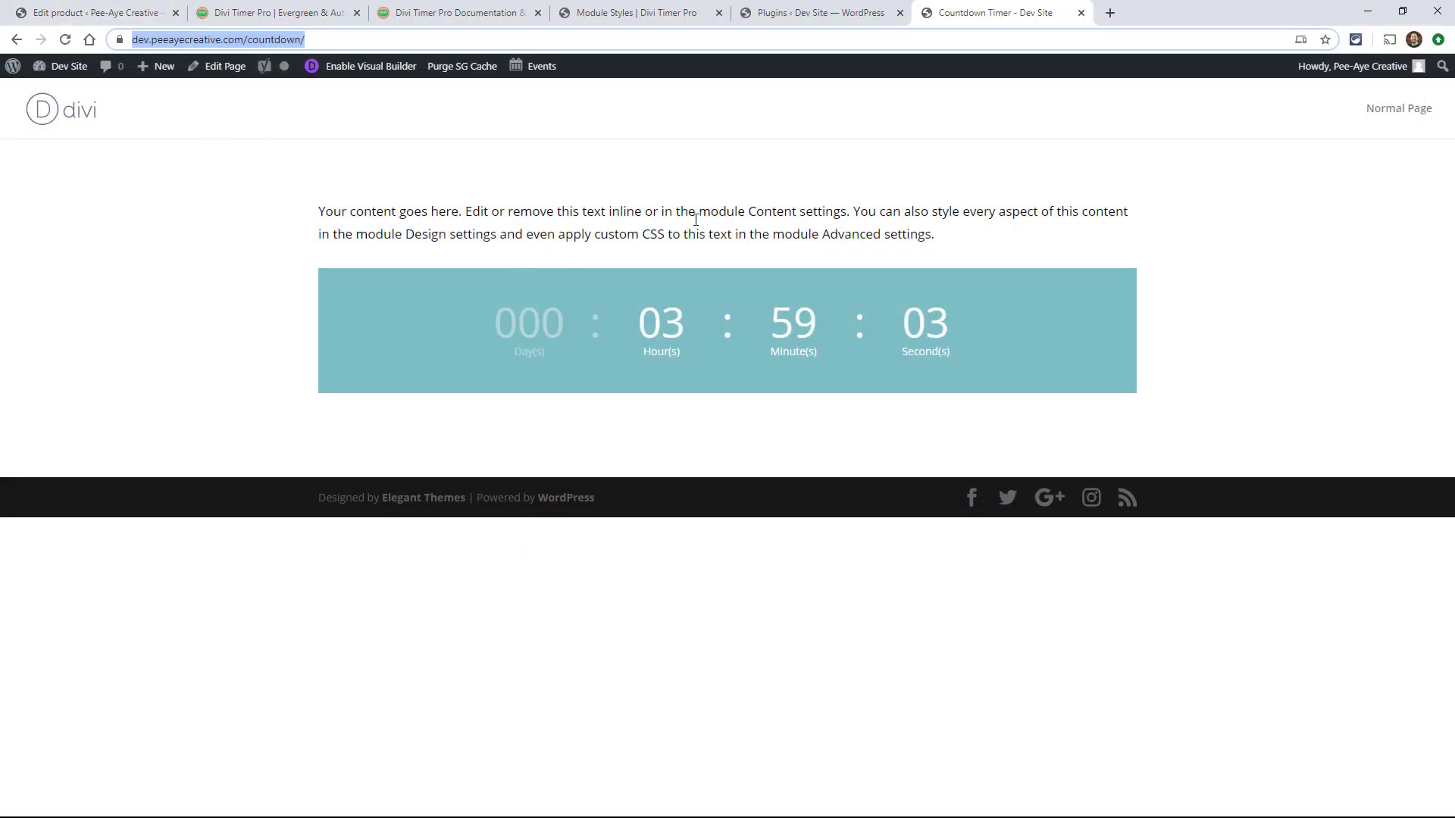
pyautogui.click(66, 40)
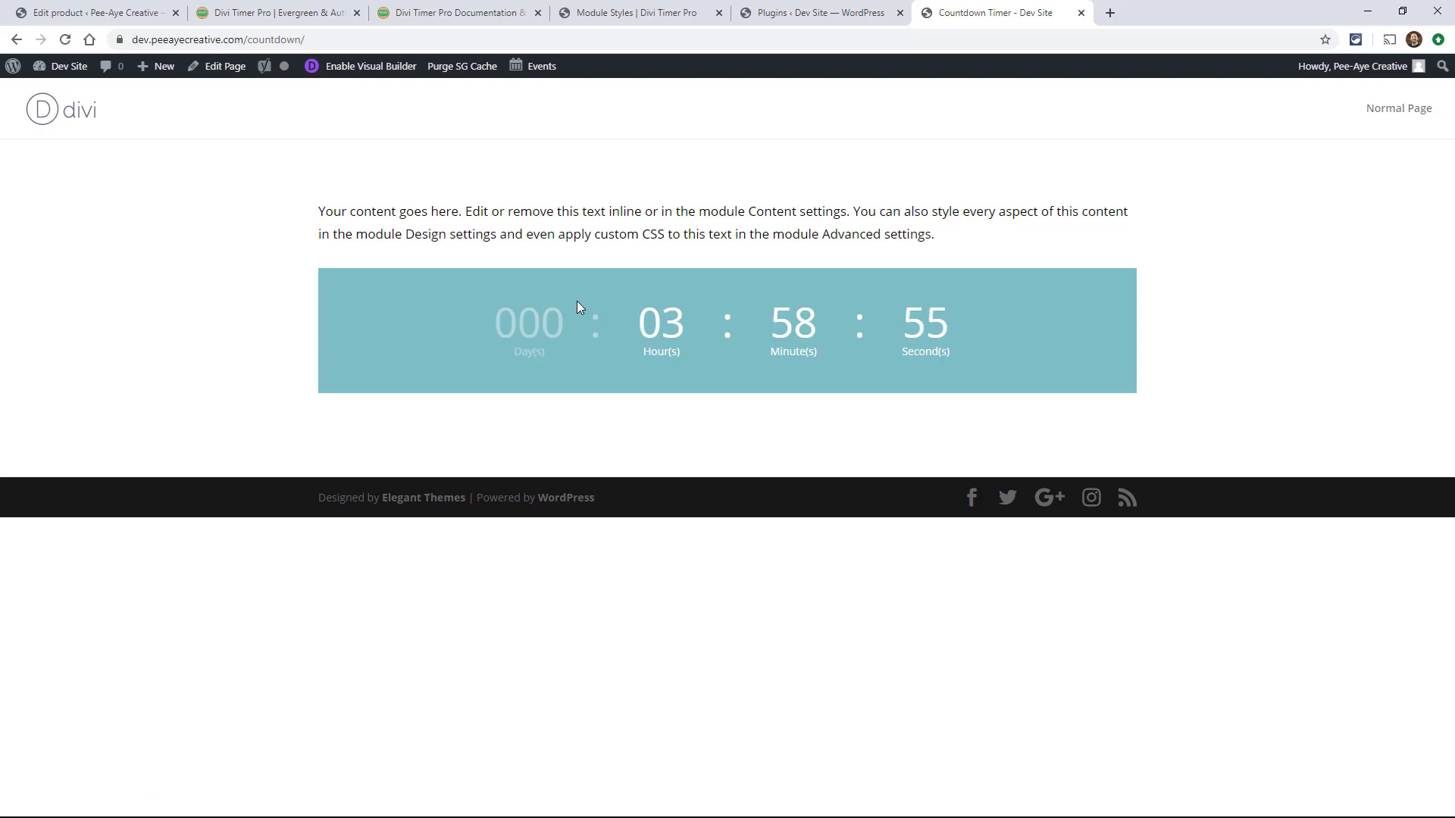
pyautogui.click(274, 13)
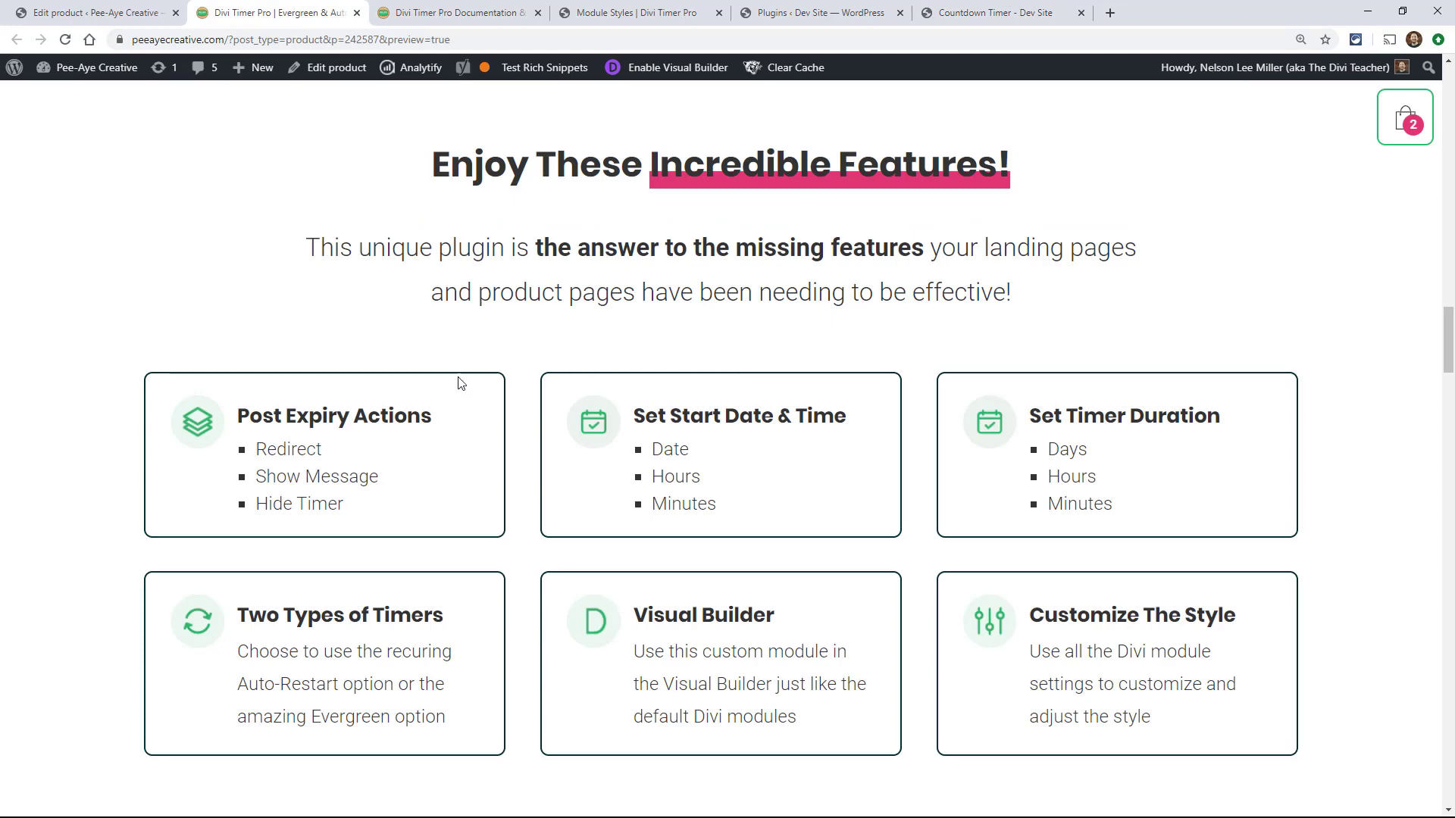
# Scroll the Divi Timer Pro feature list, then return to the Countdown Timer – Dev Site tab.
pyautogui.scroll(-1, 252, 387)
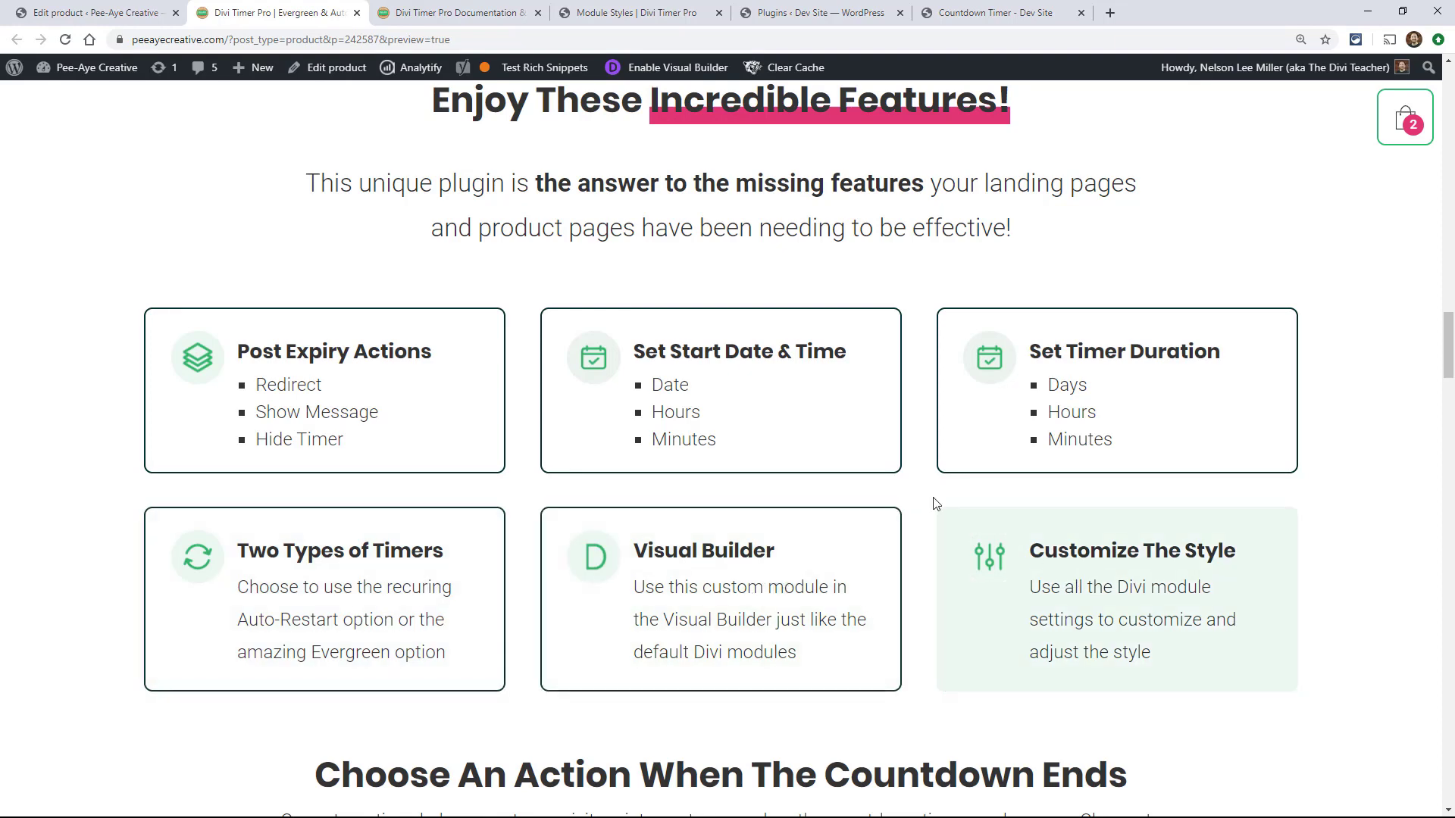
pyautogui.click(963, 10)
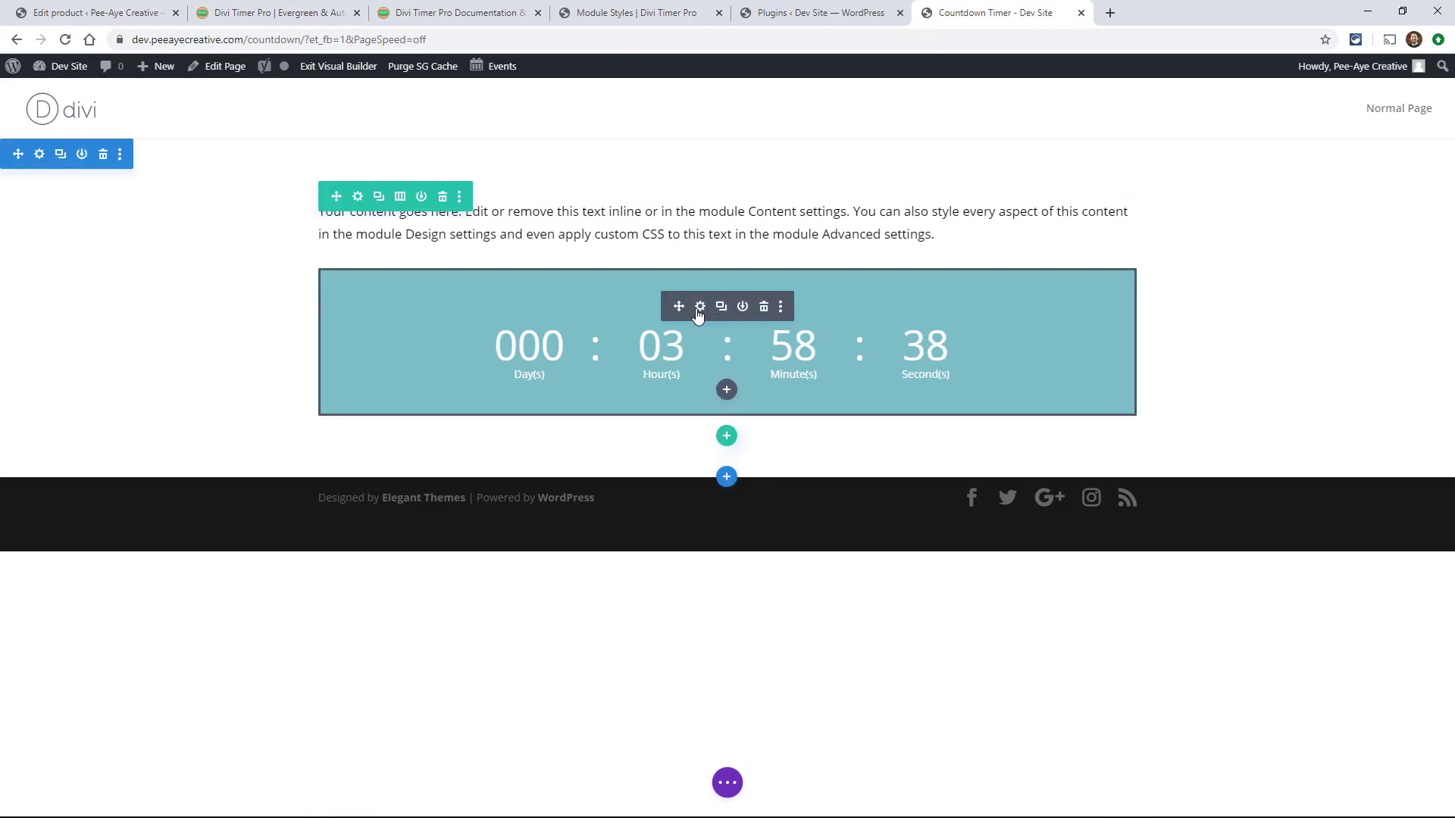
# Set the Divi Timer Pro module's Content background to the black swatch.
pyautogui.click(697, 308)
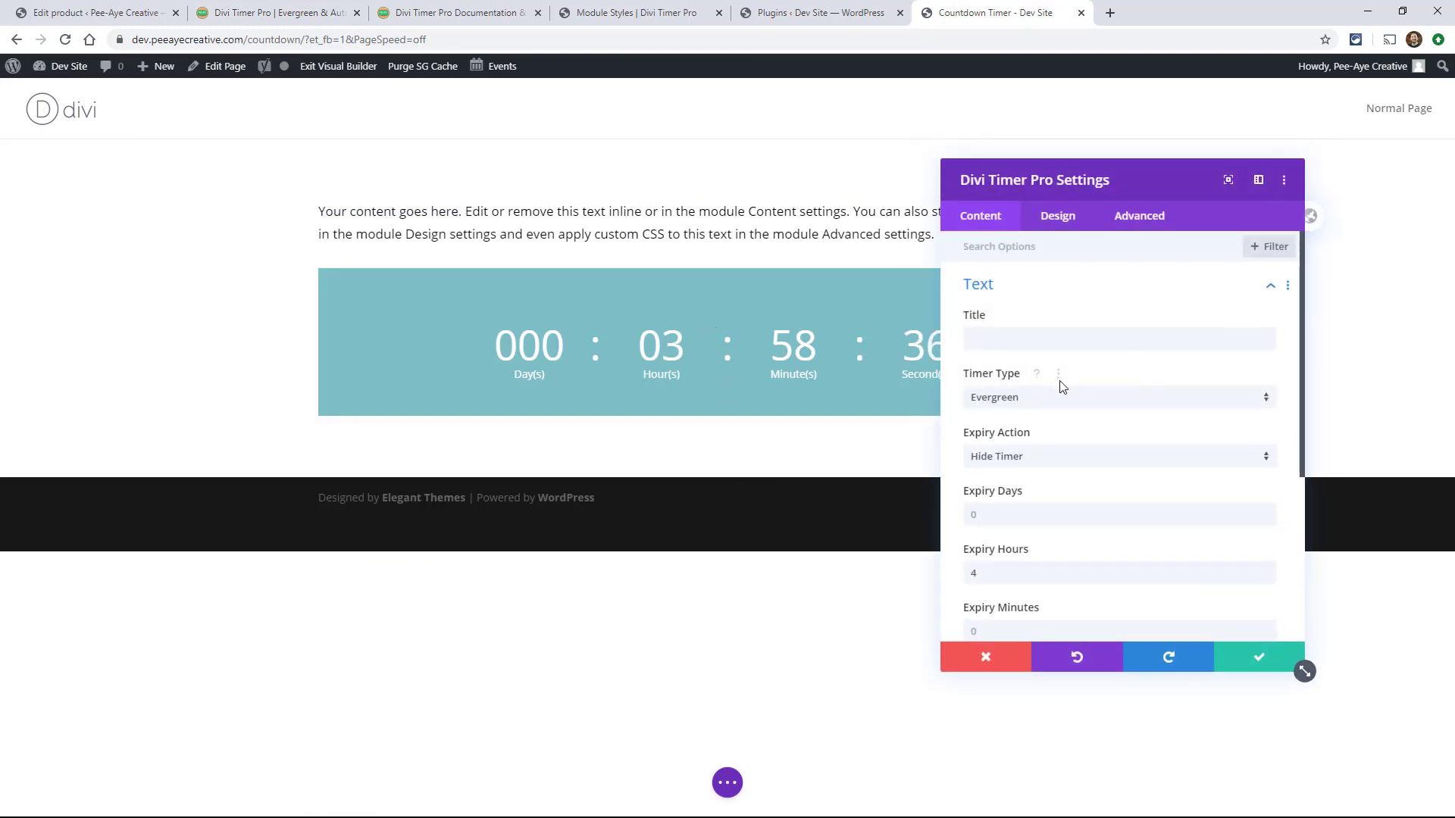
pyautogui.scroll(-4, 1057, 386)
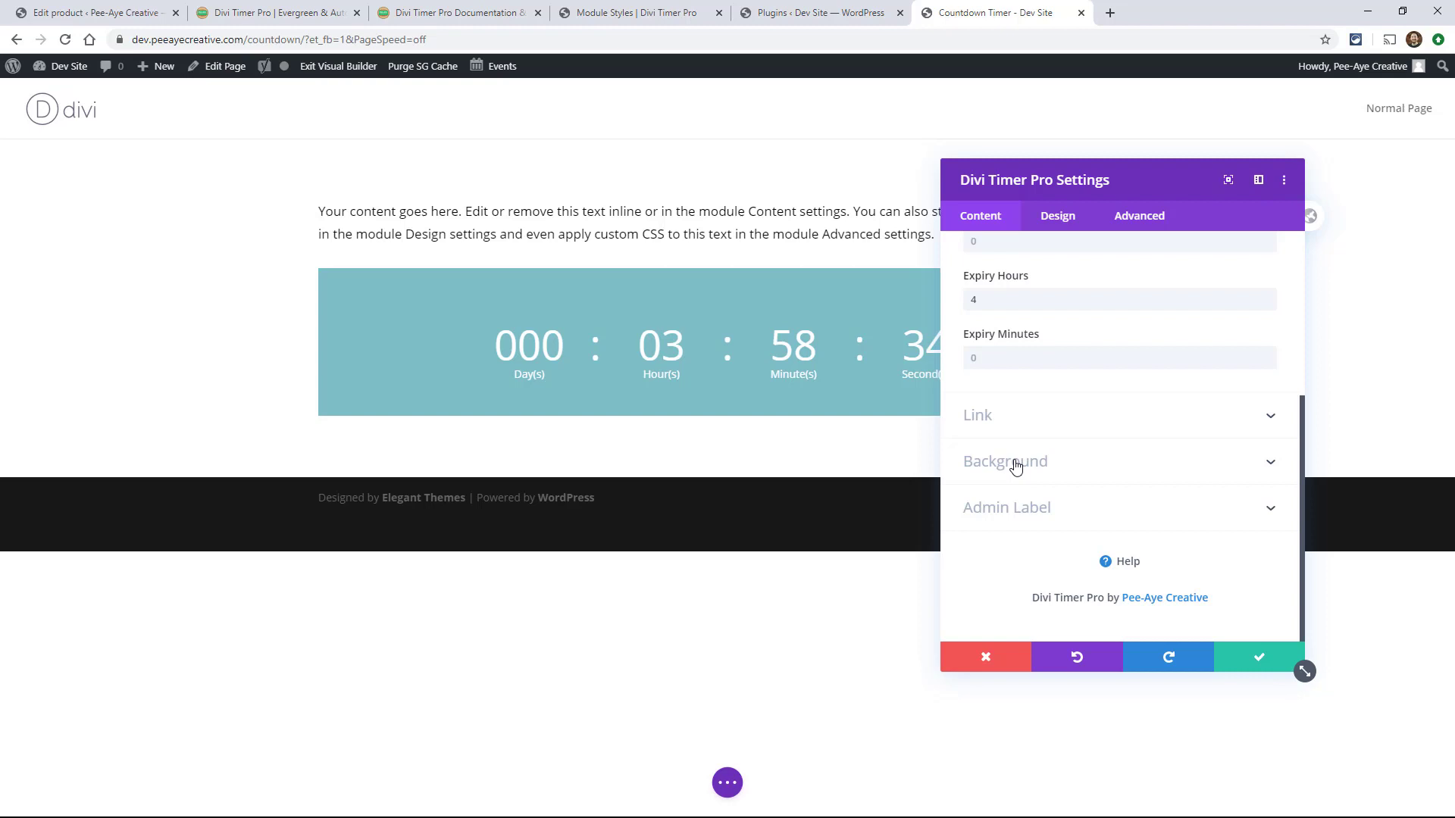
pyautogui.click(1016, 463)
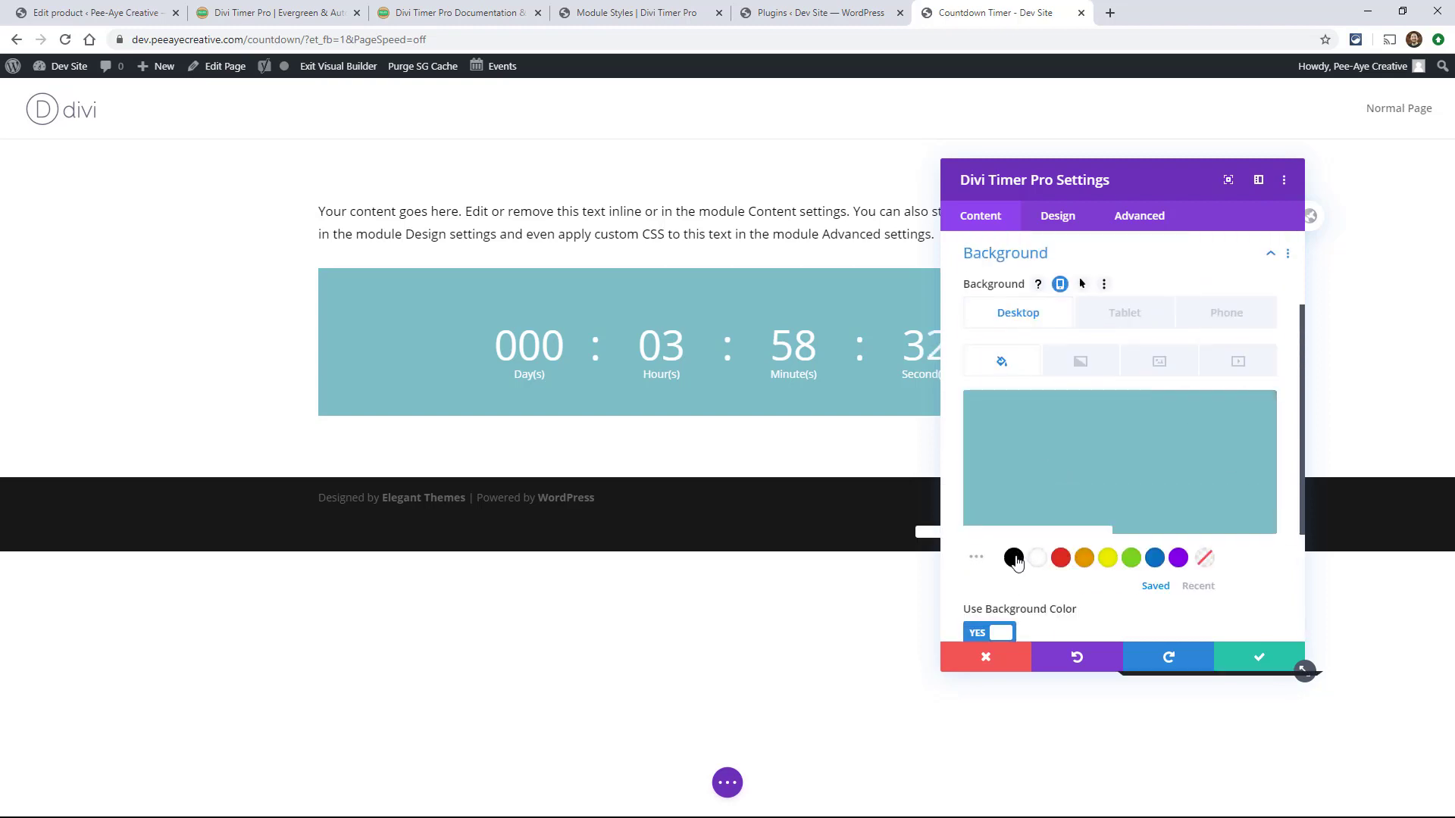
pyautogui.click(1013, 558)
# Review the Design tab's text options and the Timer Type list, then view the Module Styles demos.
pyautogui.click(1050, 223)
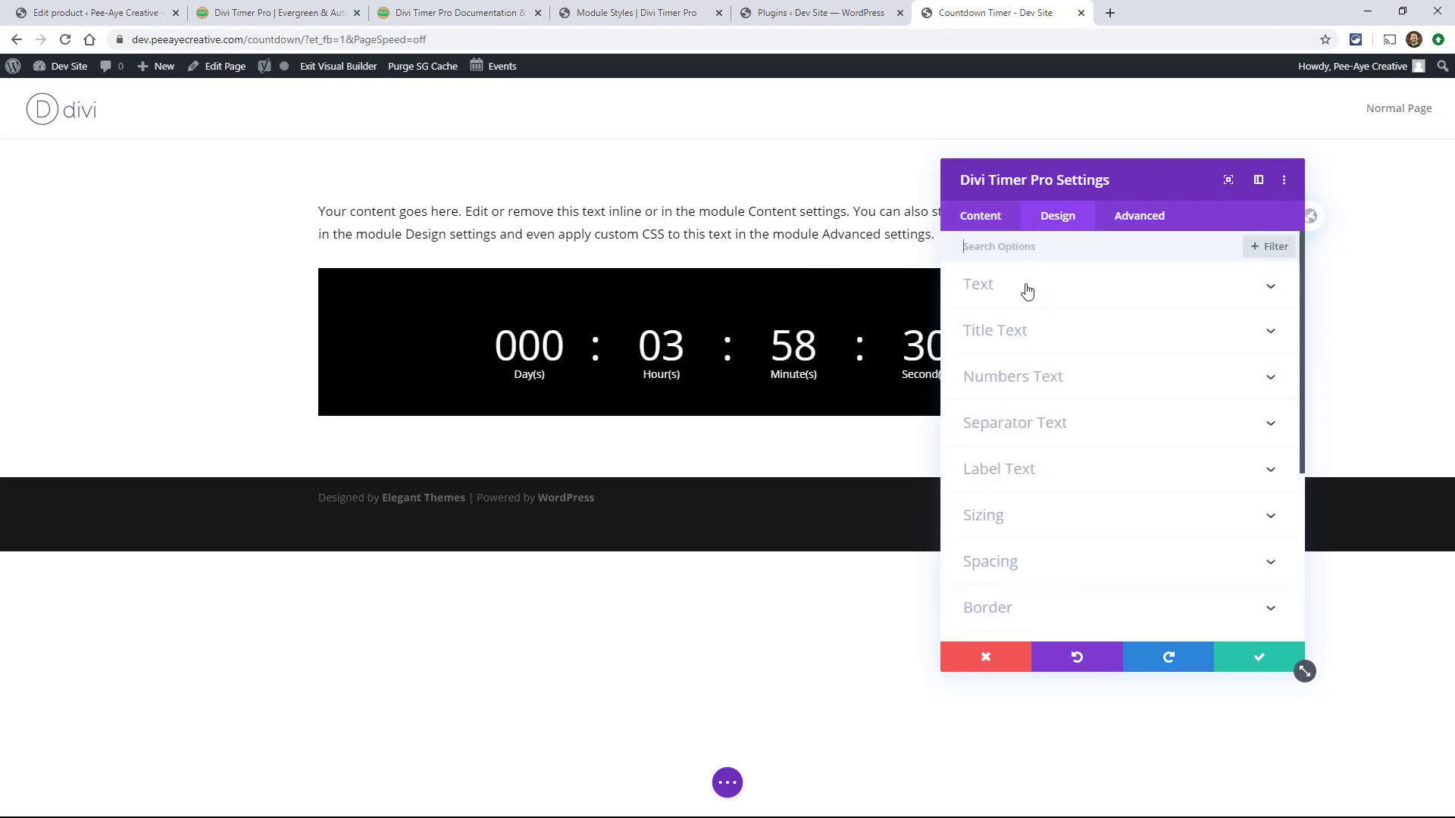
pyautogui.click(1013, 300)
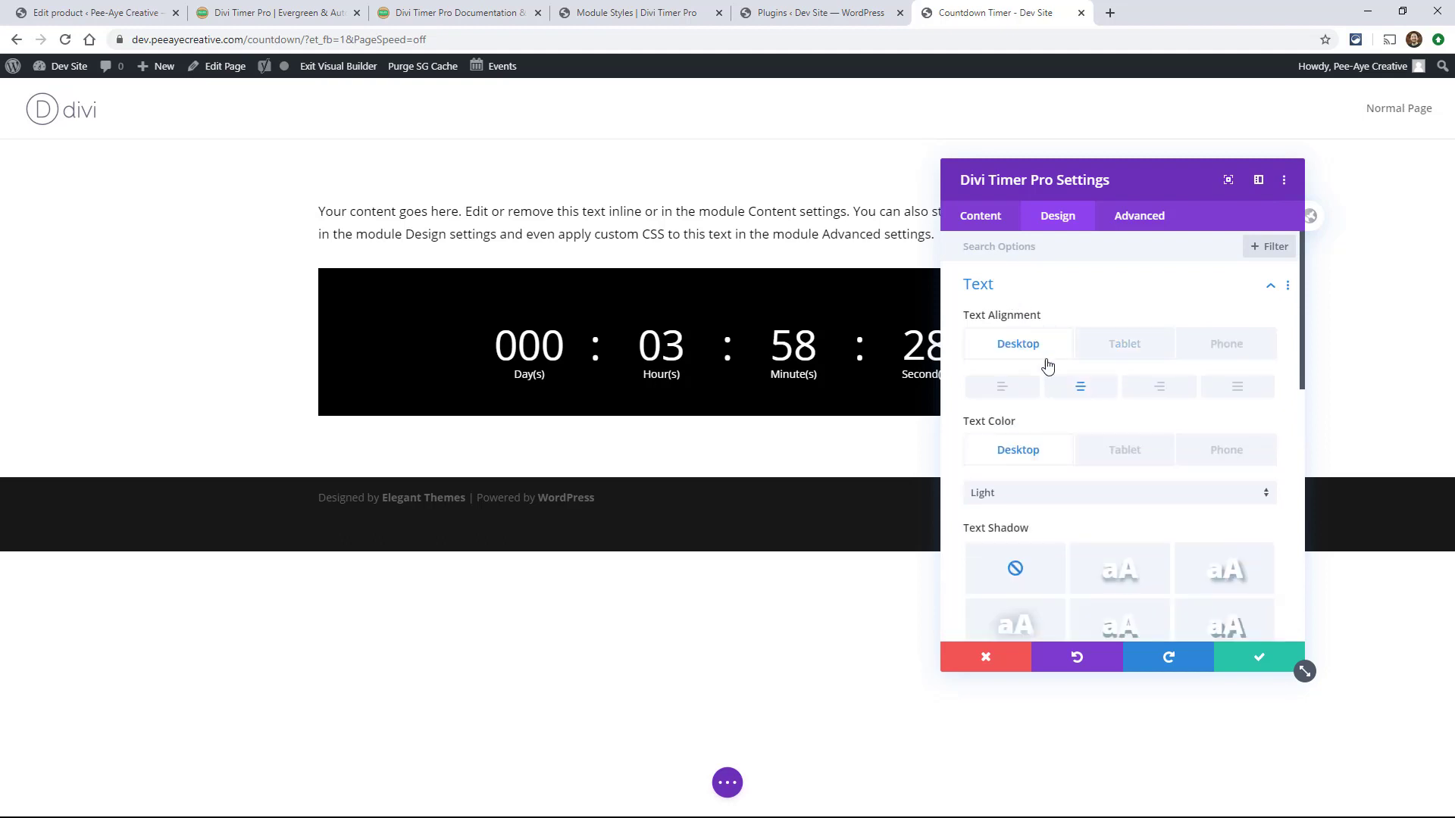
pyautogui.scroll(-3, 1035, 379)
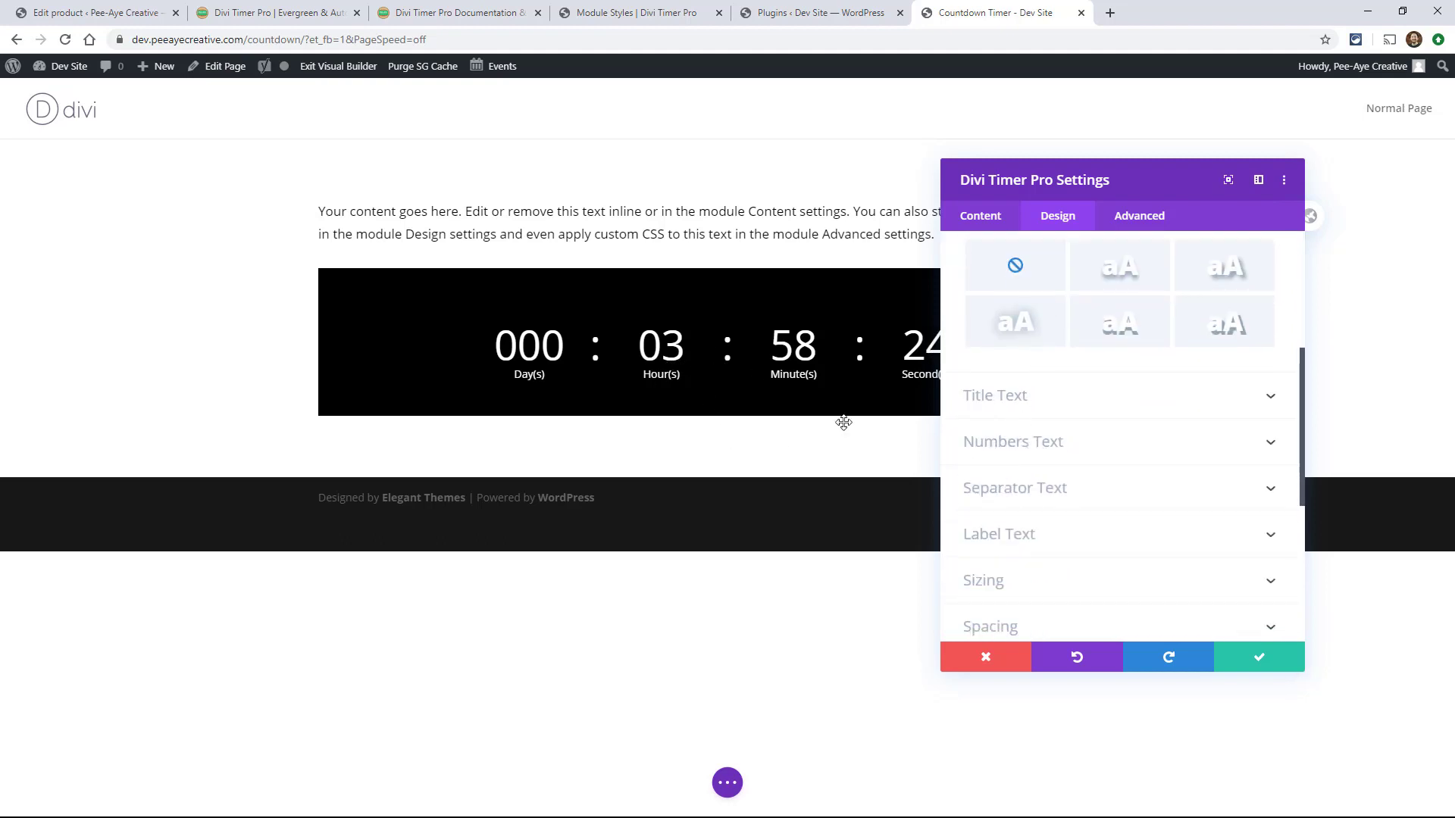
pyautogui.scroll(-3, 1127, 494)
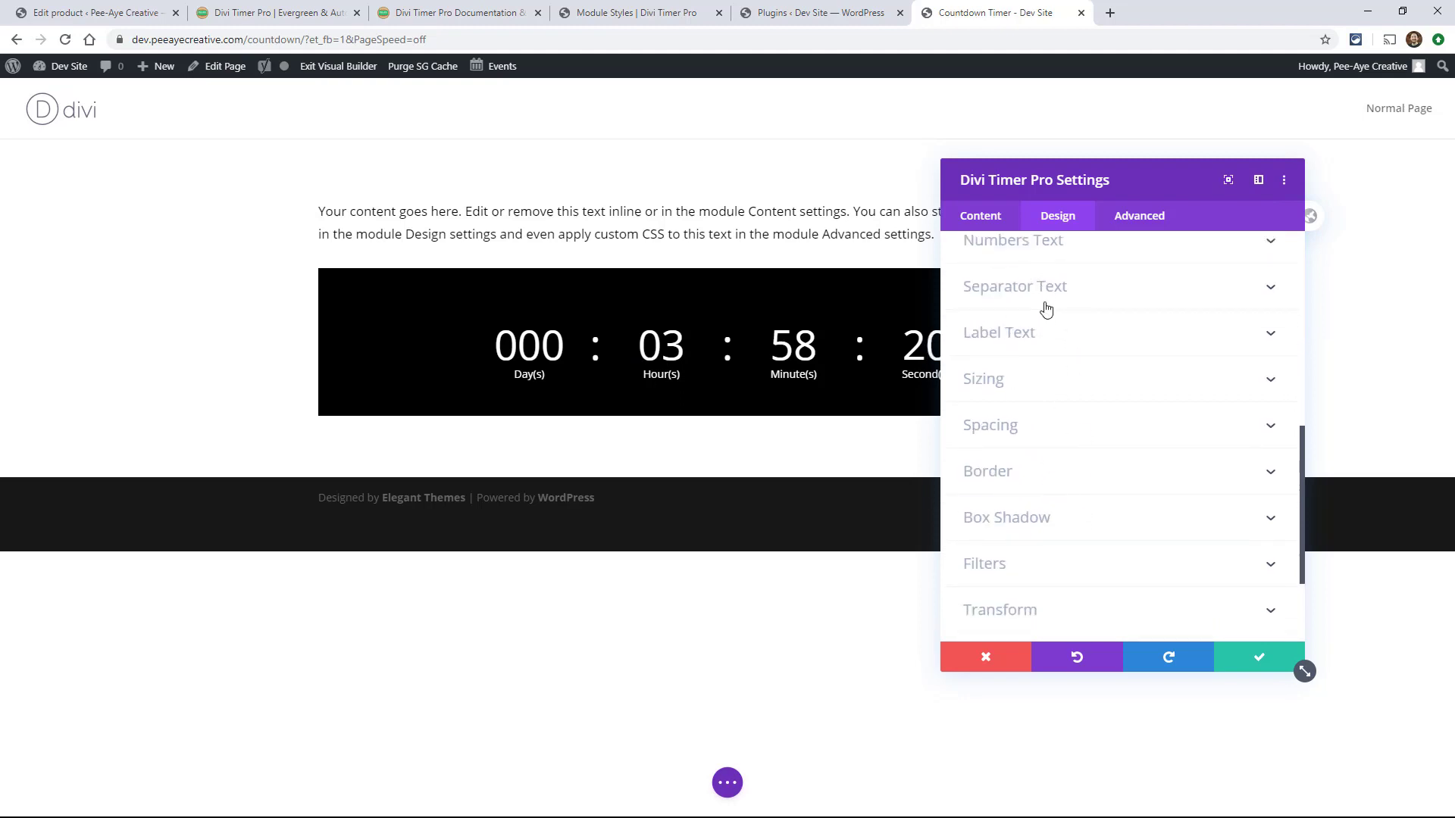
pyautogui.click(980, 220)
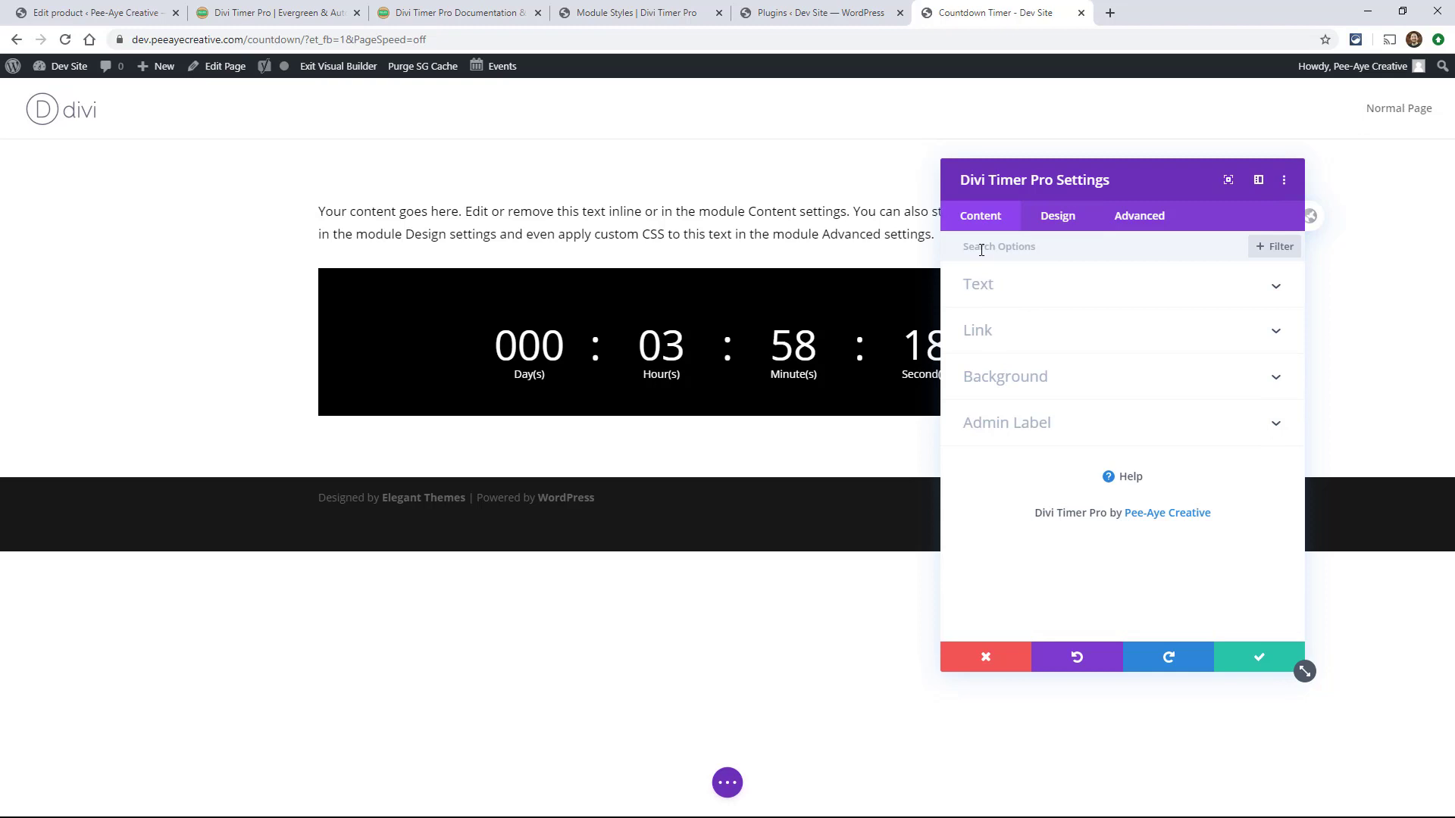
pyautogui.click(987, 286)
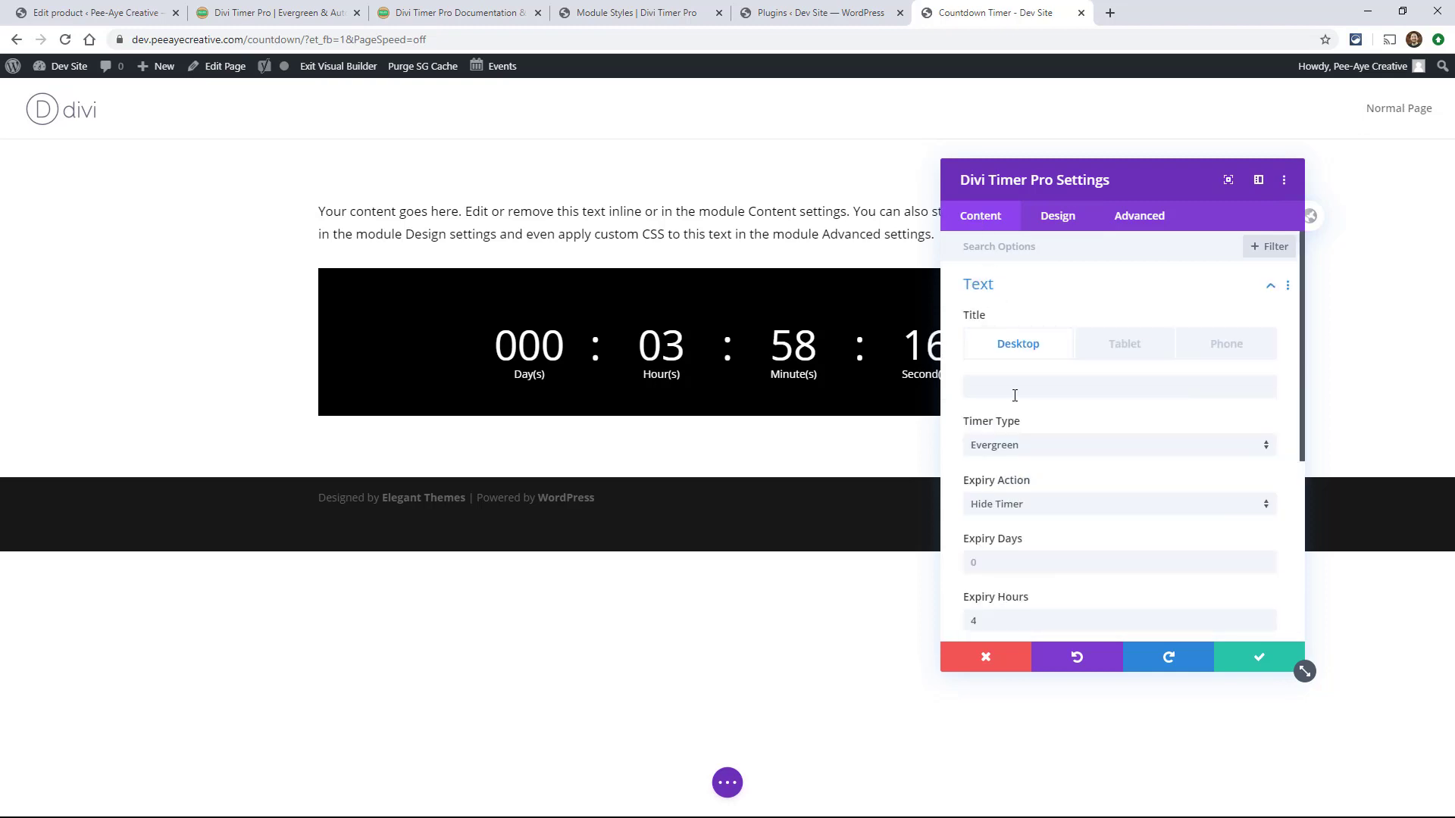
pyautogui.click(1019, 446)
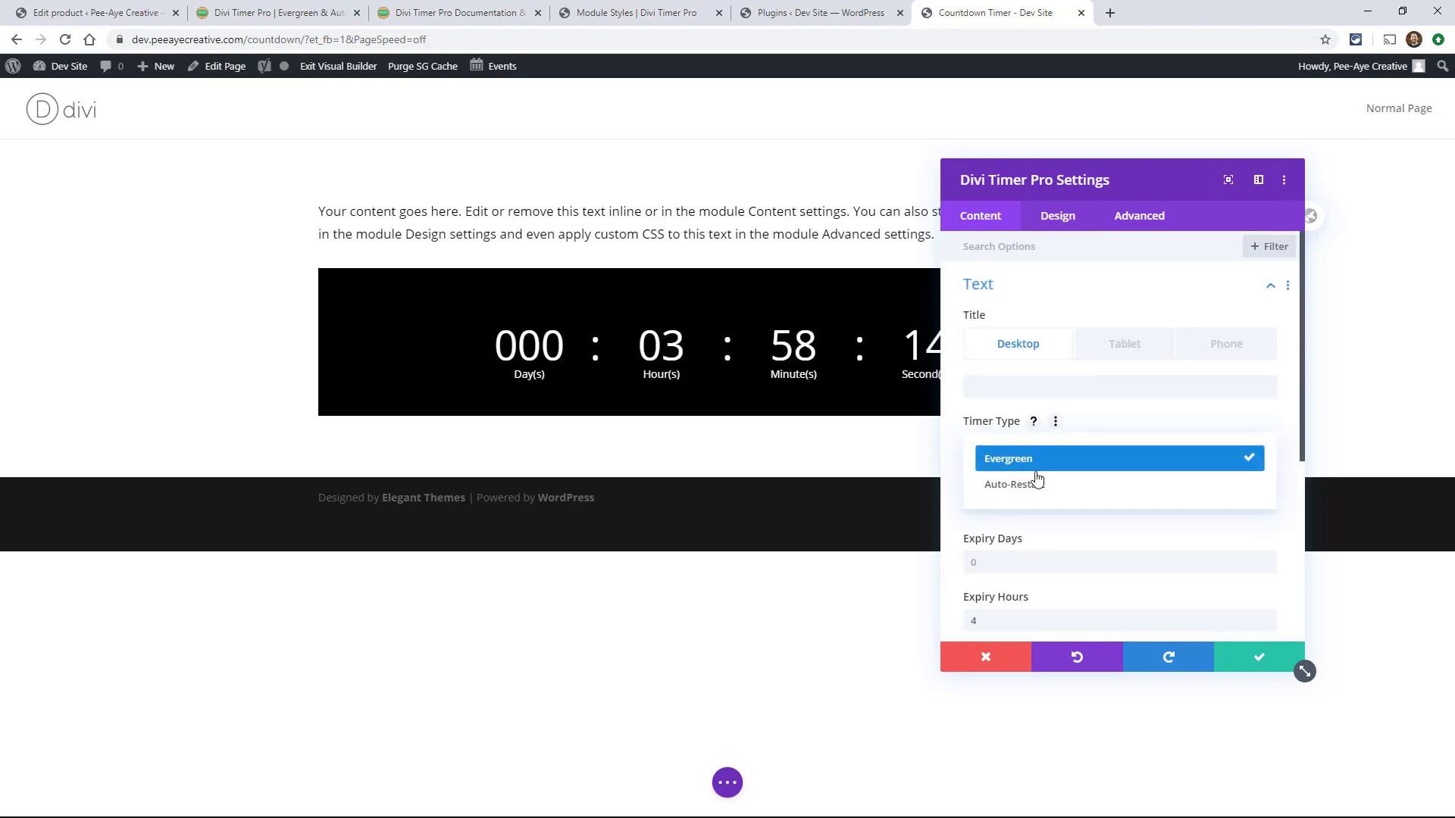
pyautogui.hotkey('ctrl', '4')
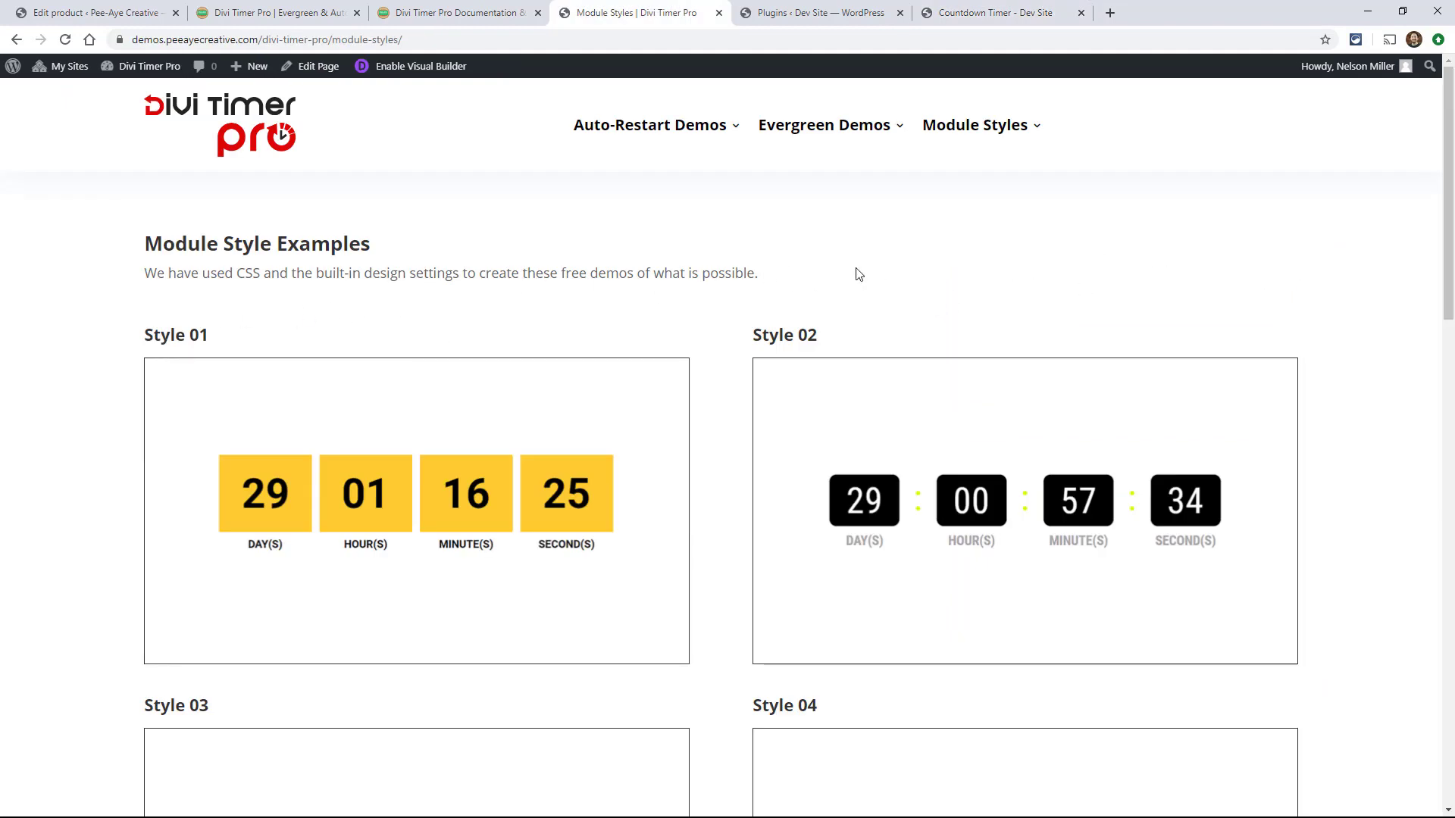
pyautogui.moveTo(1448, 117)
pyautogui.mouseDown()
pyautogui.moveTo(1447, 168)
pyautogui.moveTo(1448, 135)
pyautogui.mouseUp()
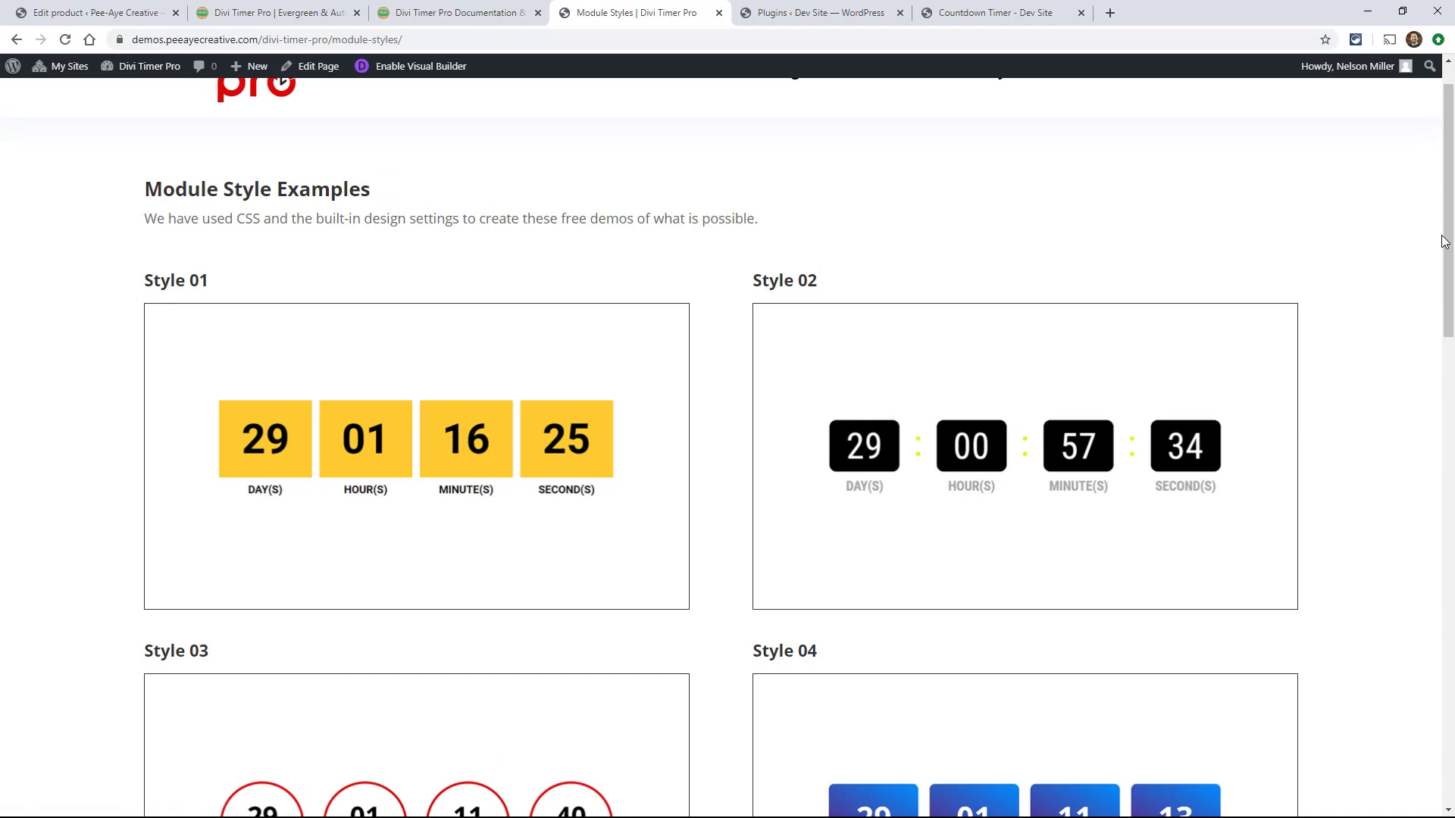
pyautogui.moveTo(1449, 256); pyautogui.dragTo(1439, 203)
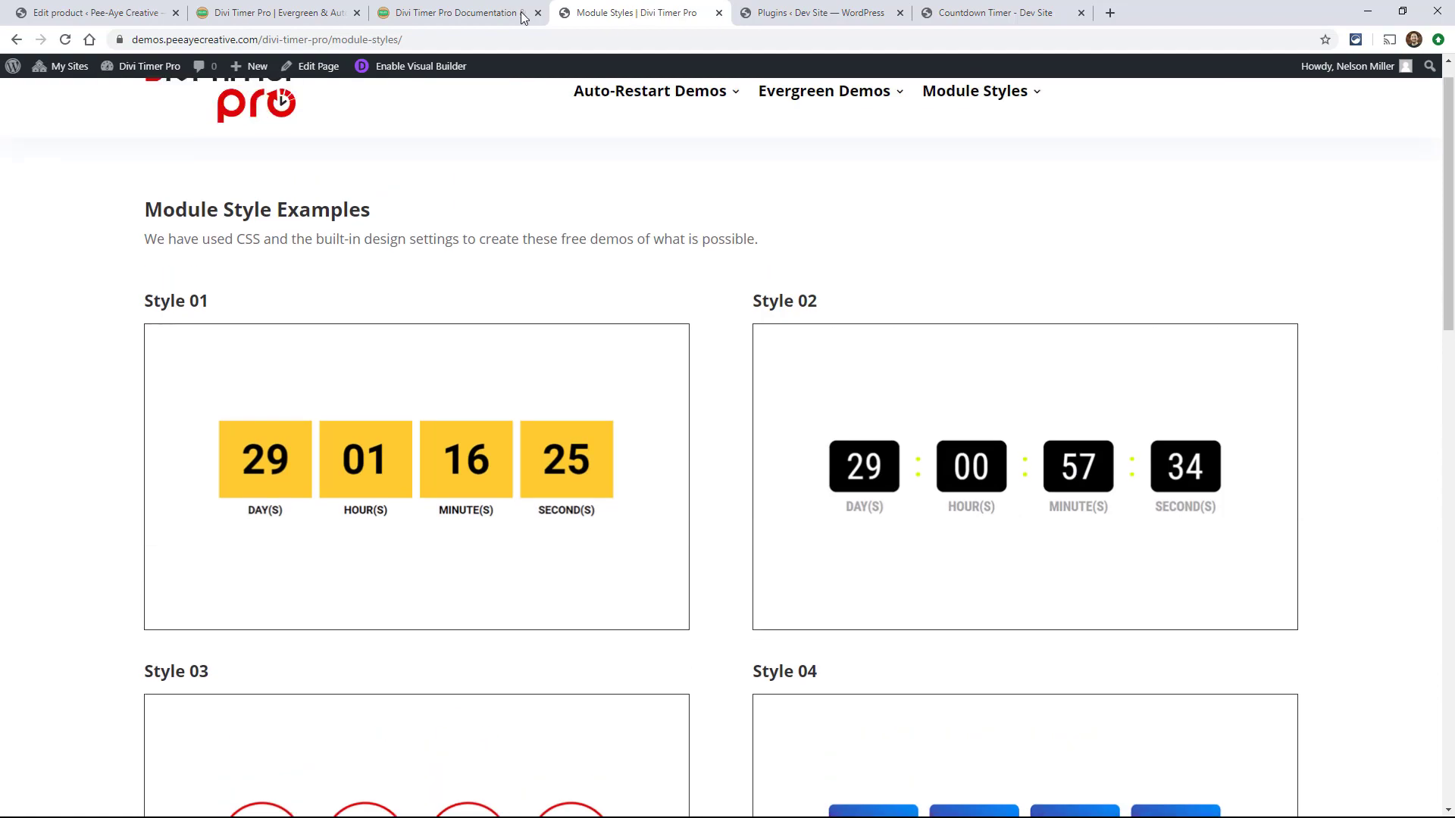
# Scroll the Divi Timer Pro documentation to its Customization CSS snippets for separators, labels and values.
pyautogui.click(459, 15)
pyautogui.scroll(-12, 948, 280)
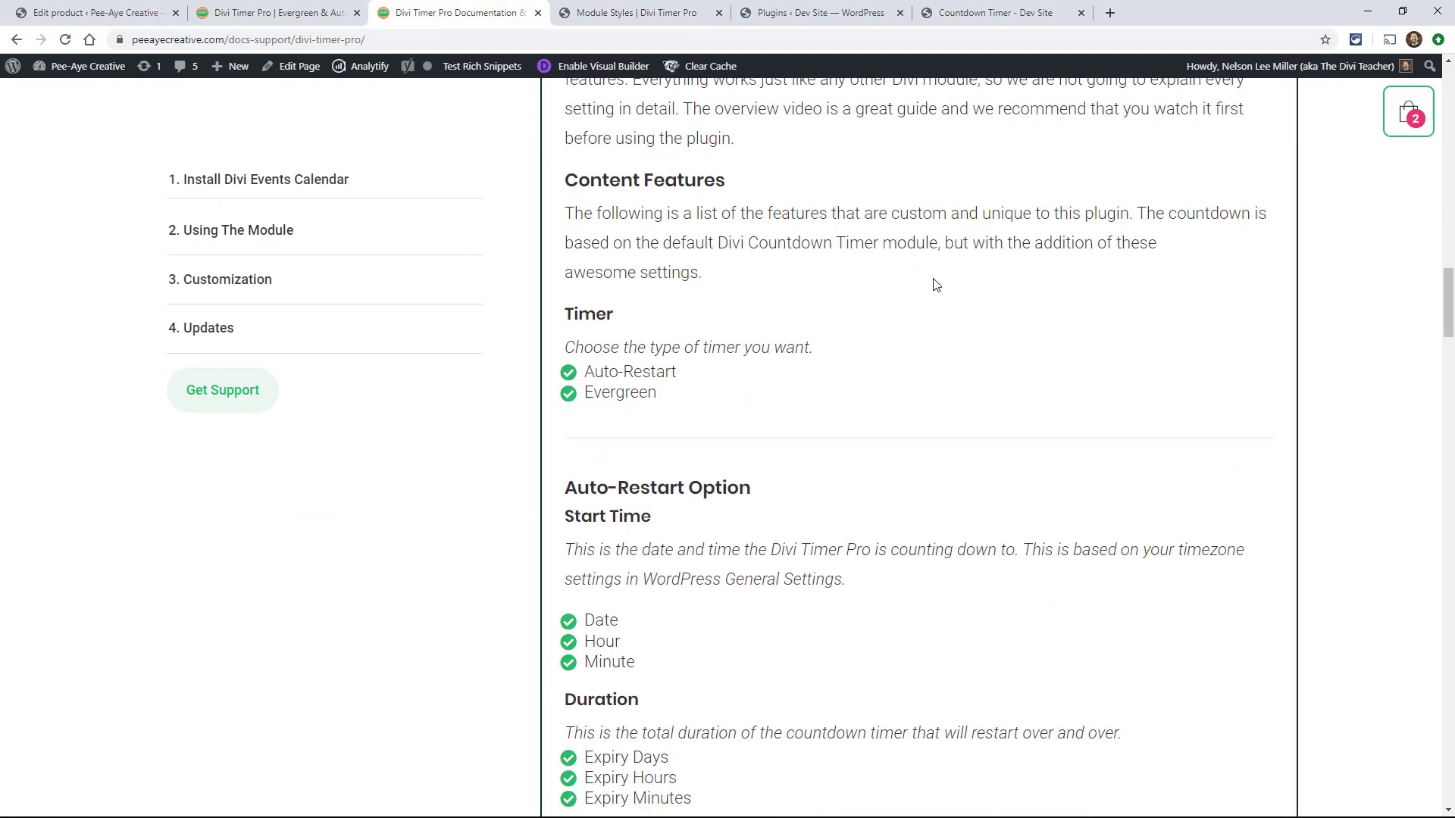
pyautogui.scroll(-5, 815, 245)
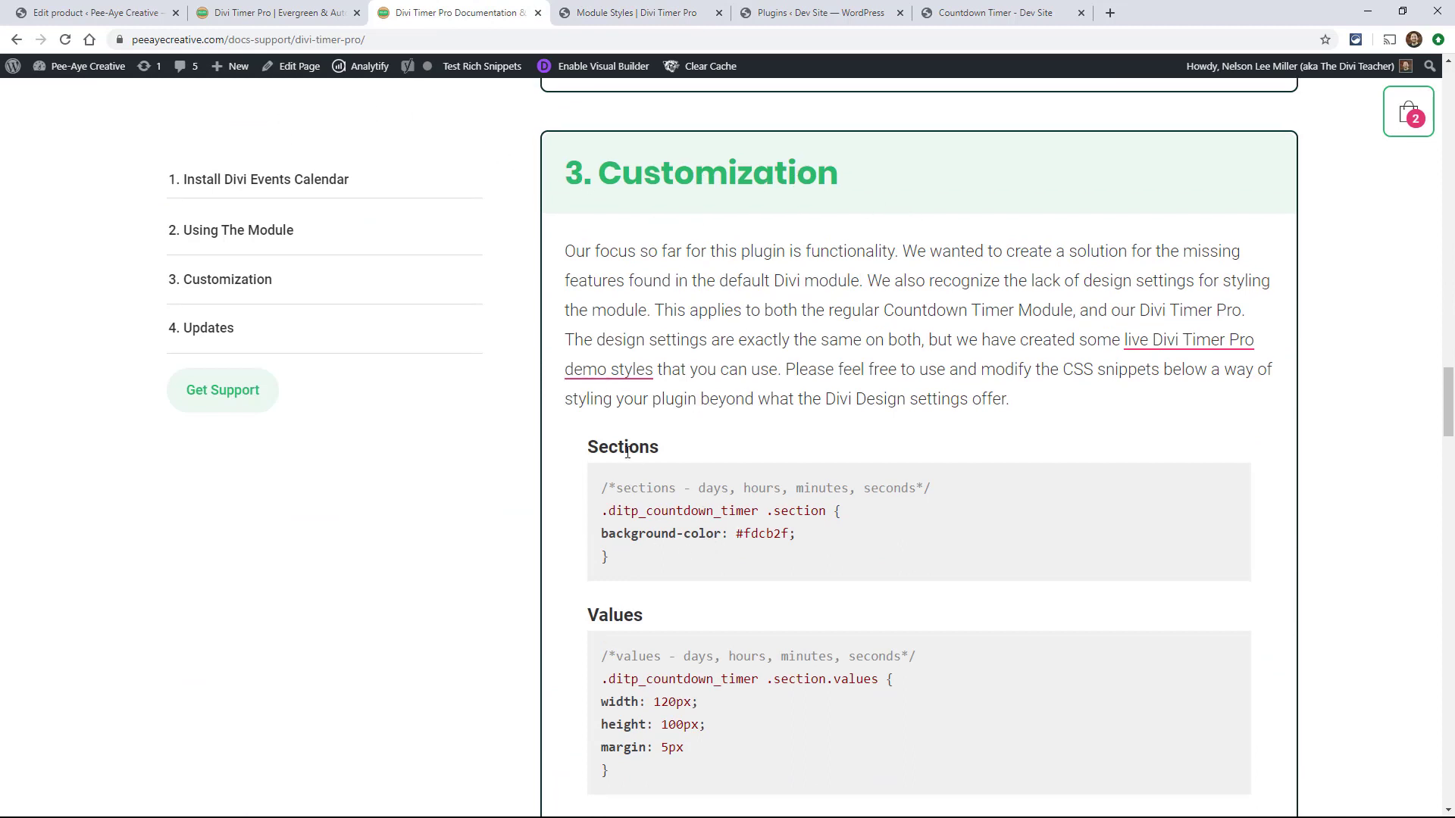
pyautogui.scroll(-2, 699, 483)
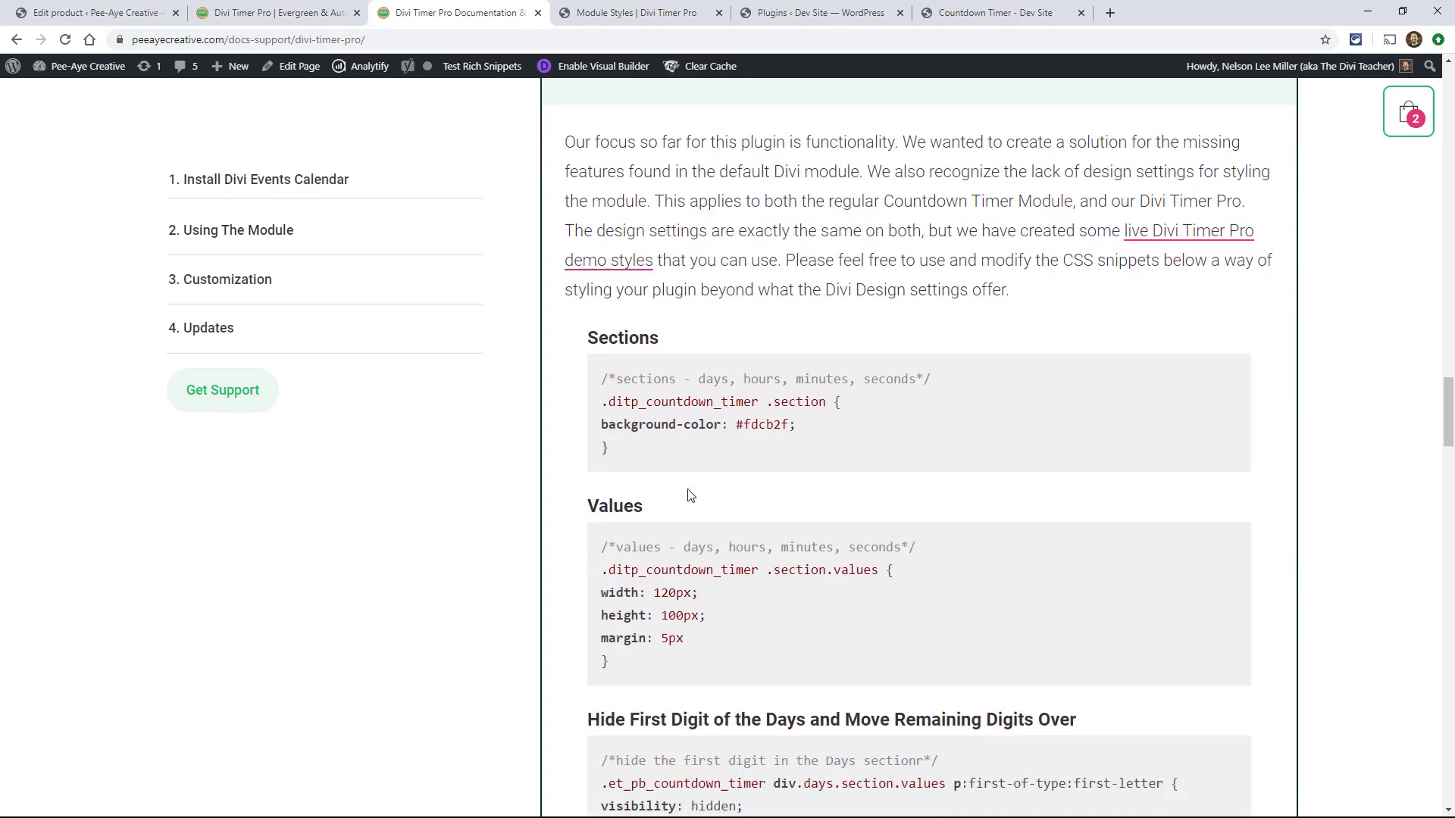
pyautogui.scroll(-5, 811, 357)
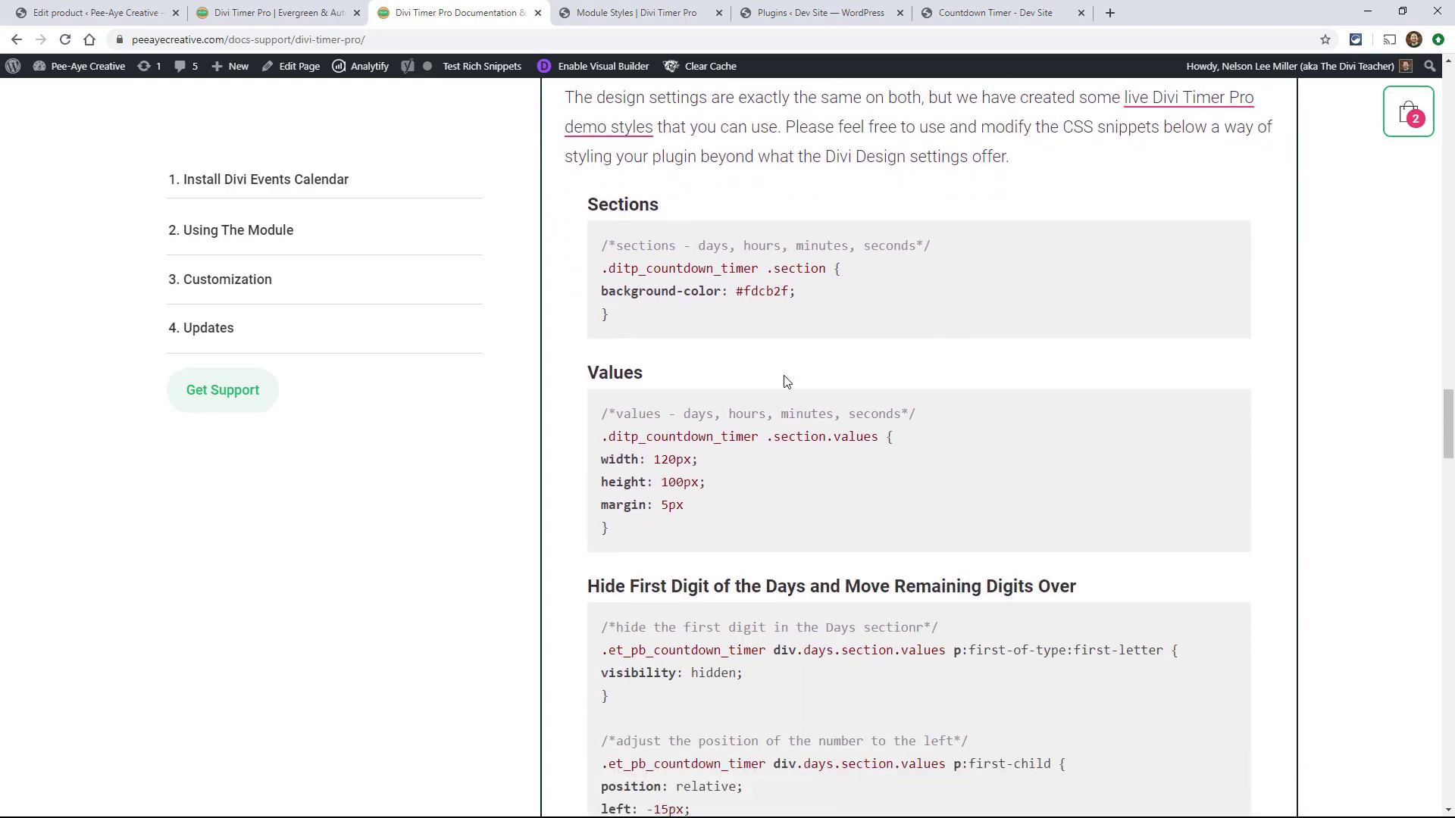
pyautogui.scroll(-8, 761, 382)
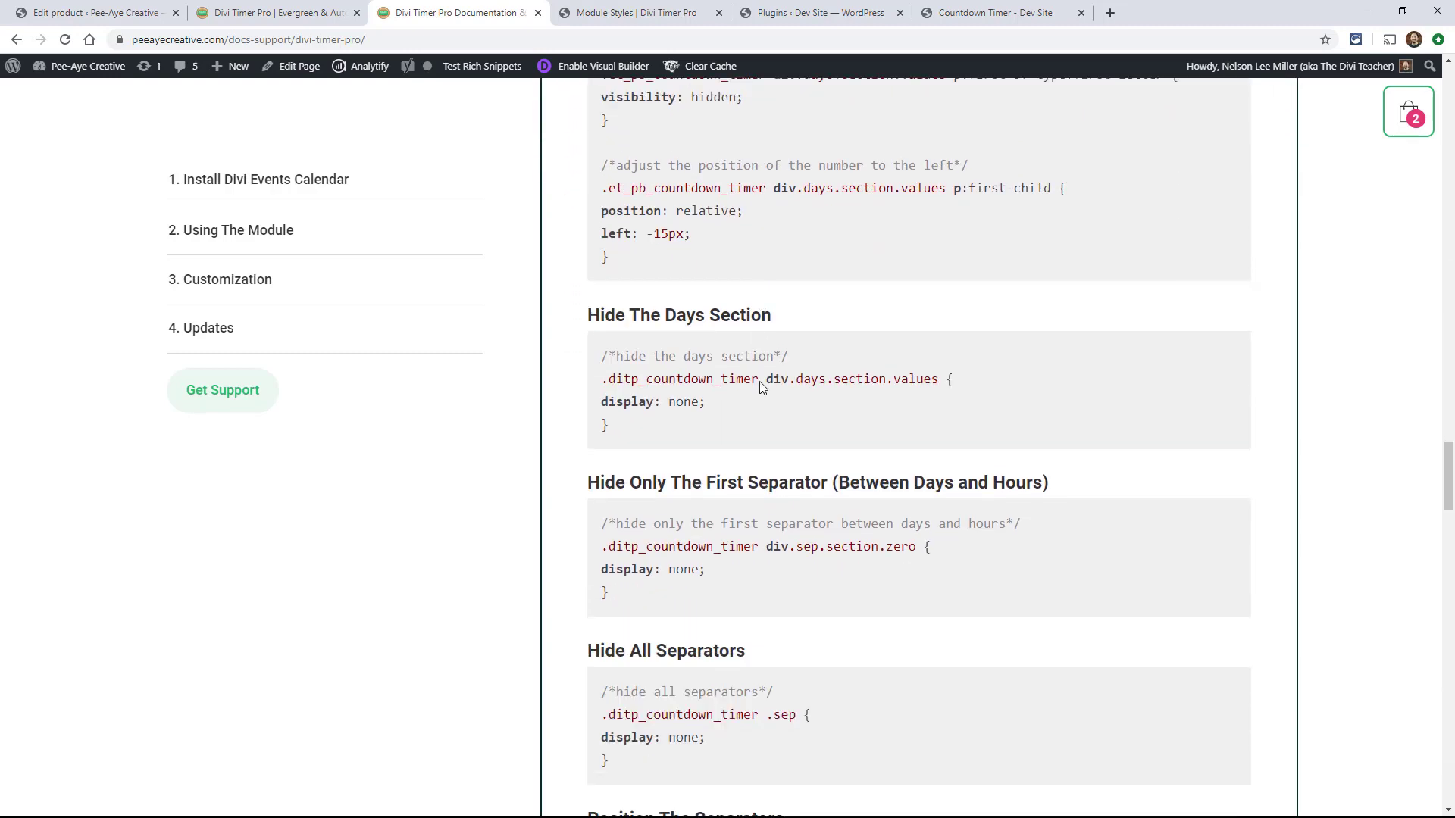
pyautogui.scroll(-4, 759, 393)
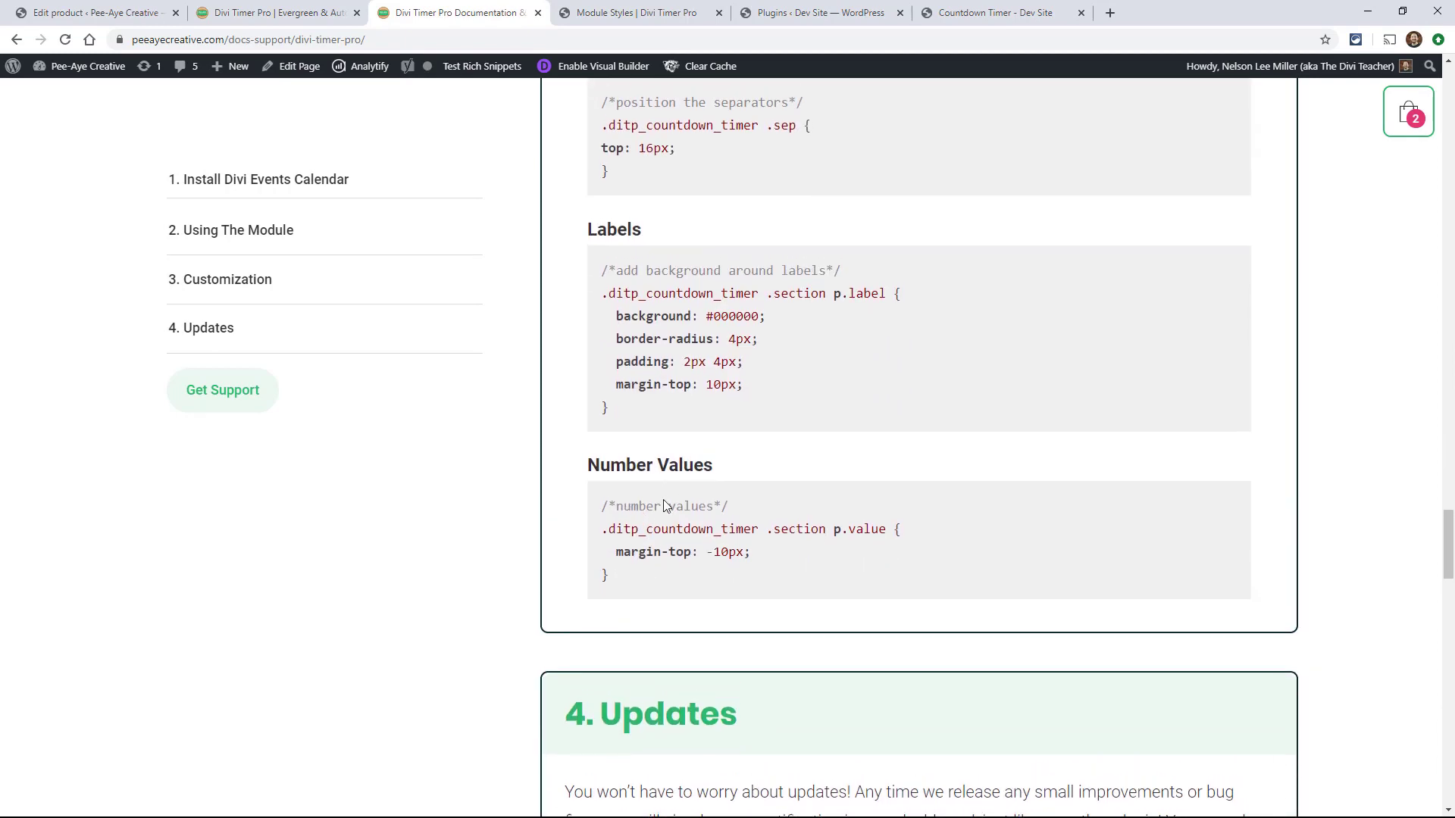
pyautogui.scroll(2, 654, 546)
pyautogui.scroll(1, 662, 621)
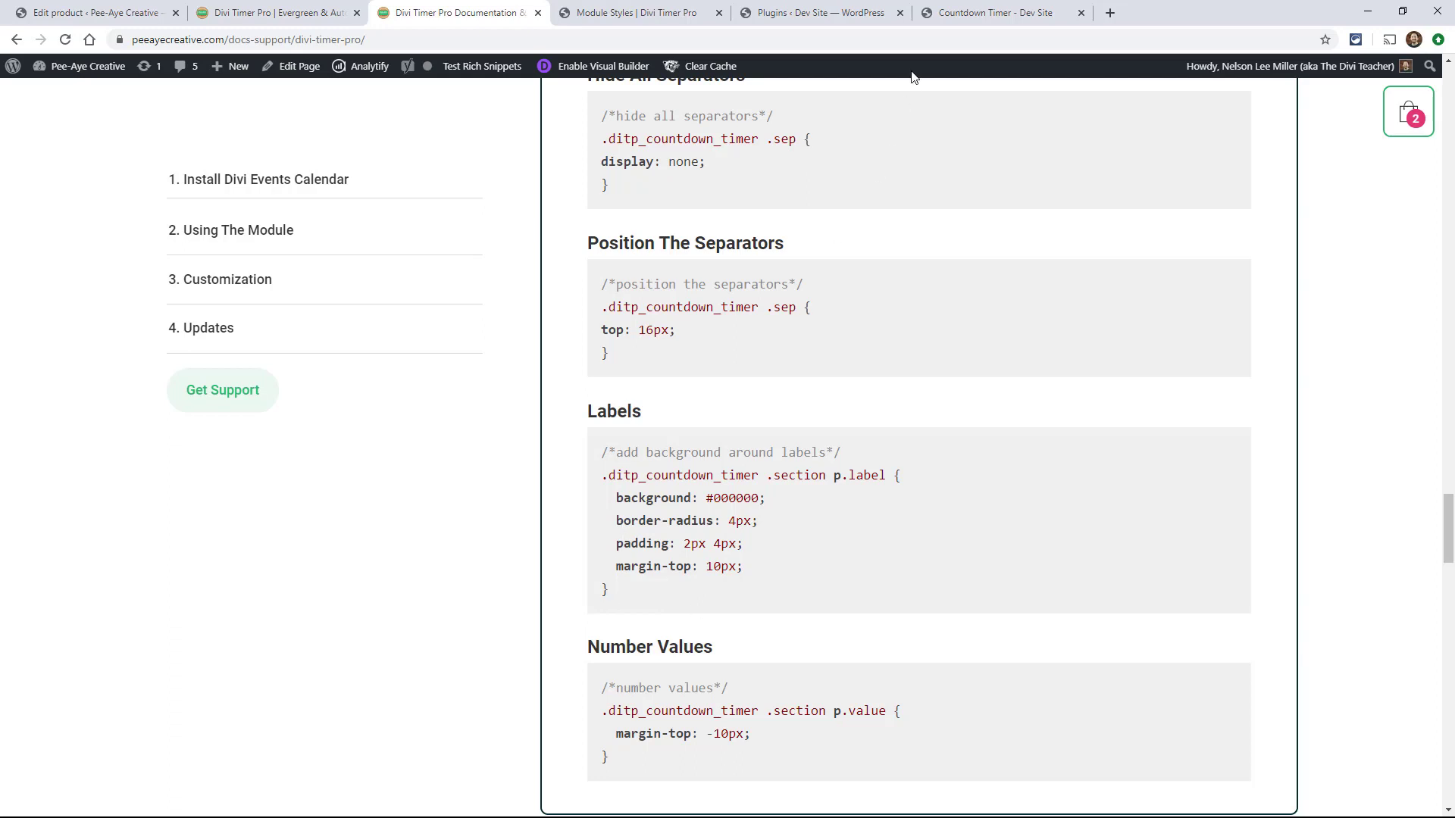
pyautogui.click(640, 13)
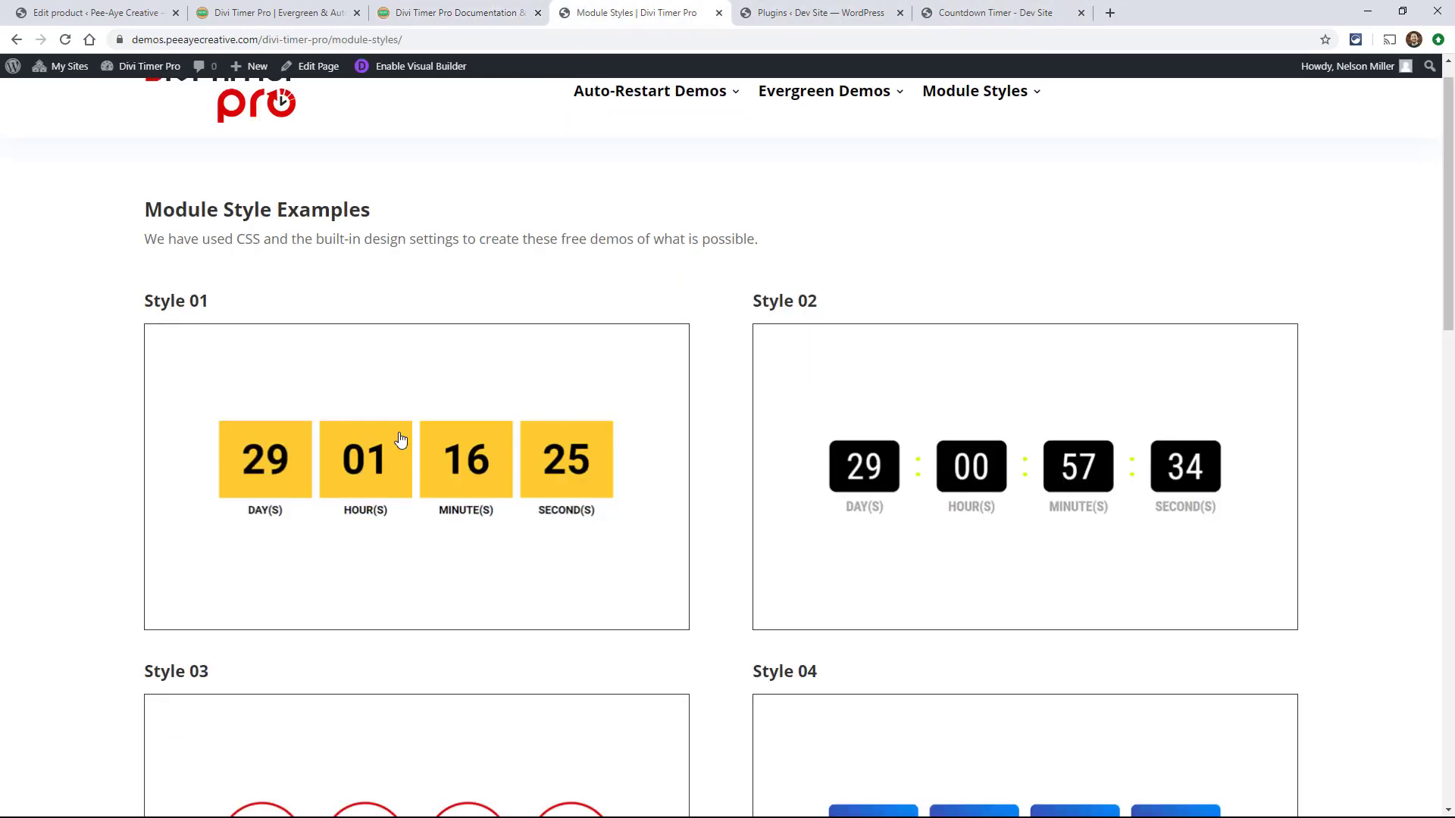
pyautogui.scroll(-8, 702, 493)
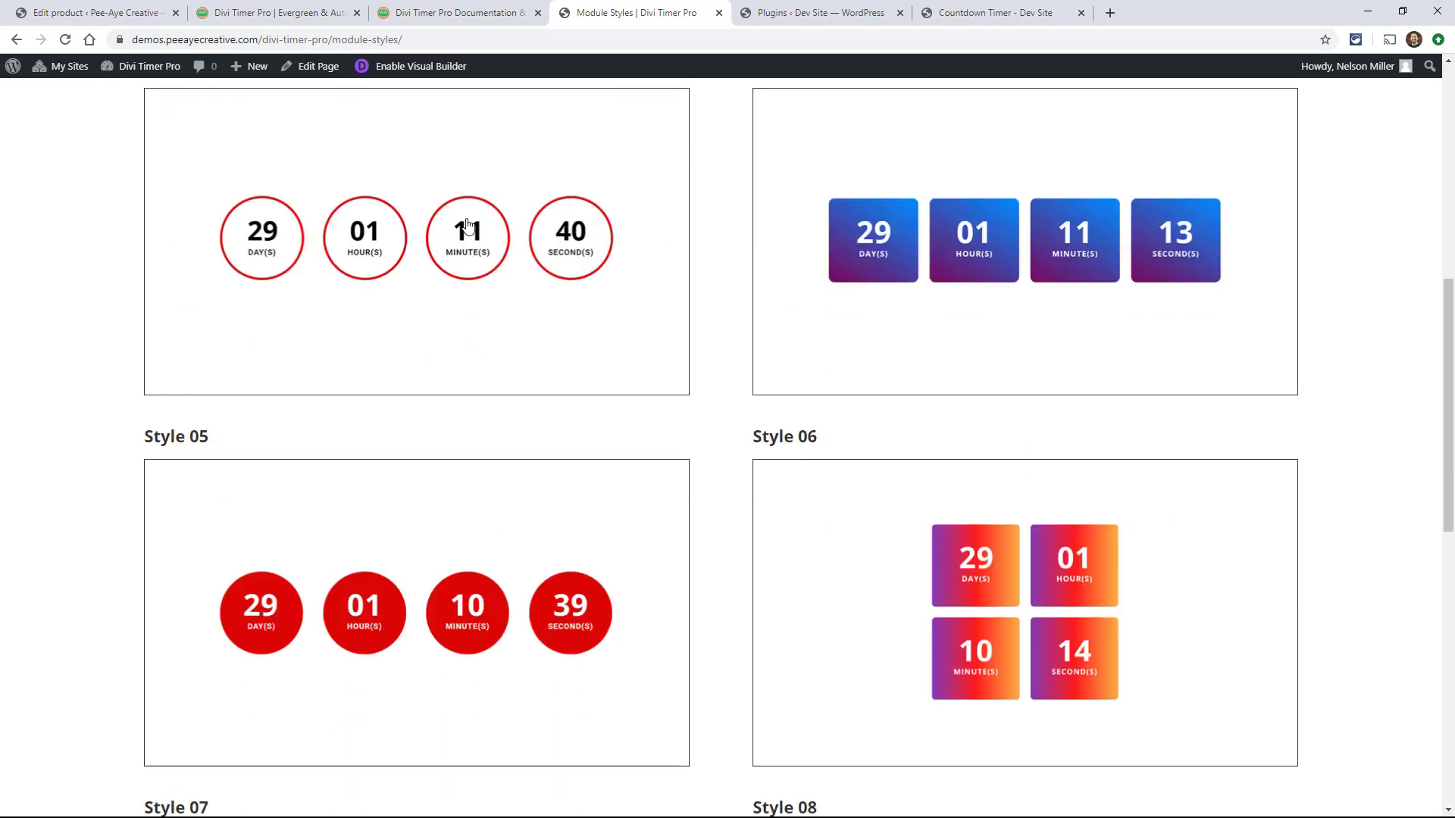
pyautogui.scroll(-9, 702, 410)
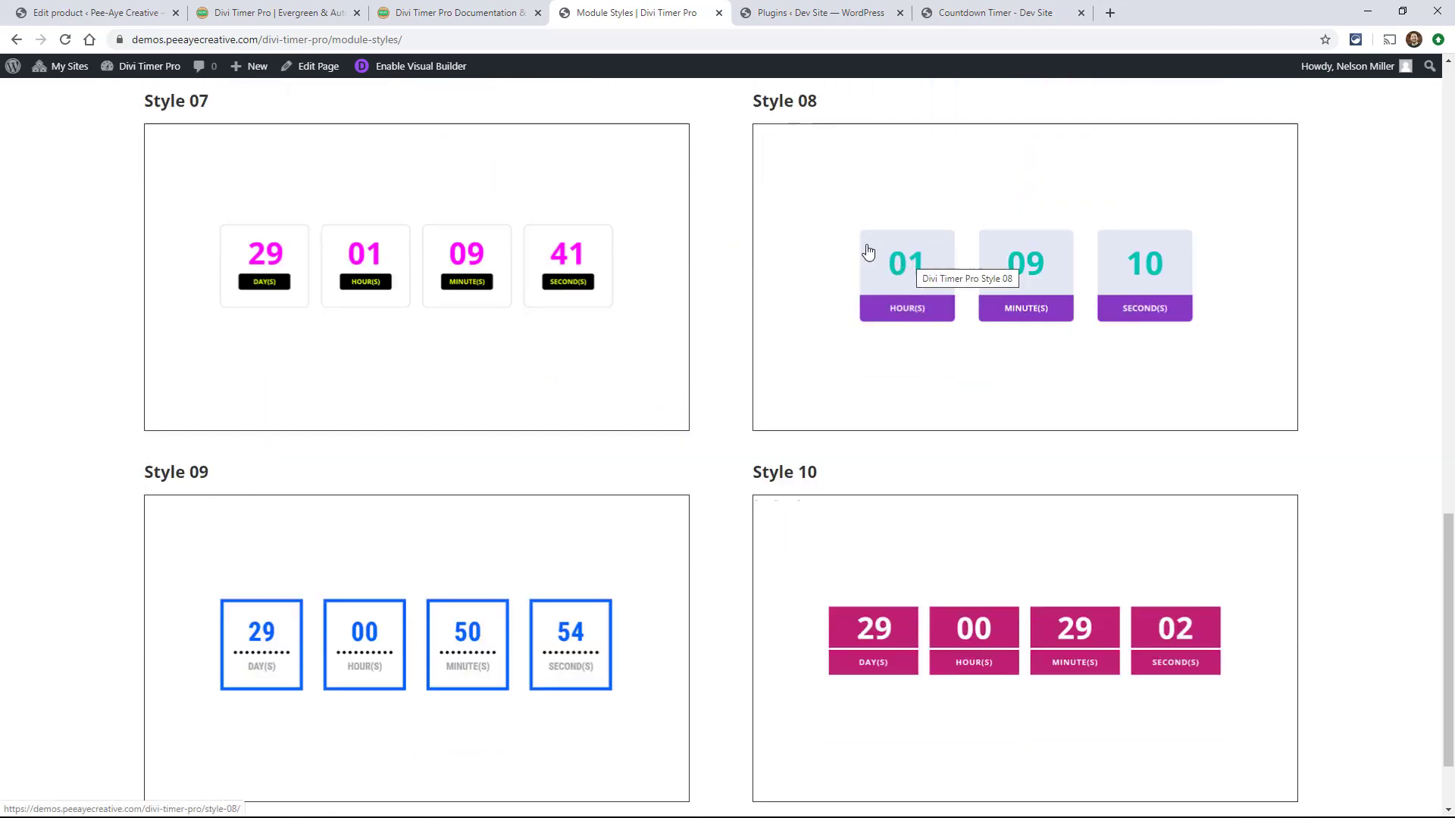
pyautogui.click(454, 12)
pyautogui.scroll(10, 788, 455)
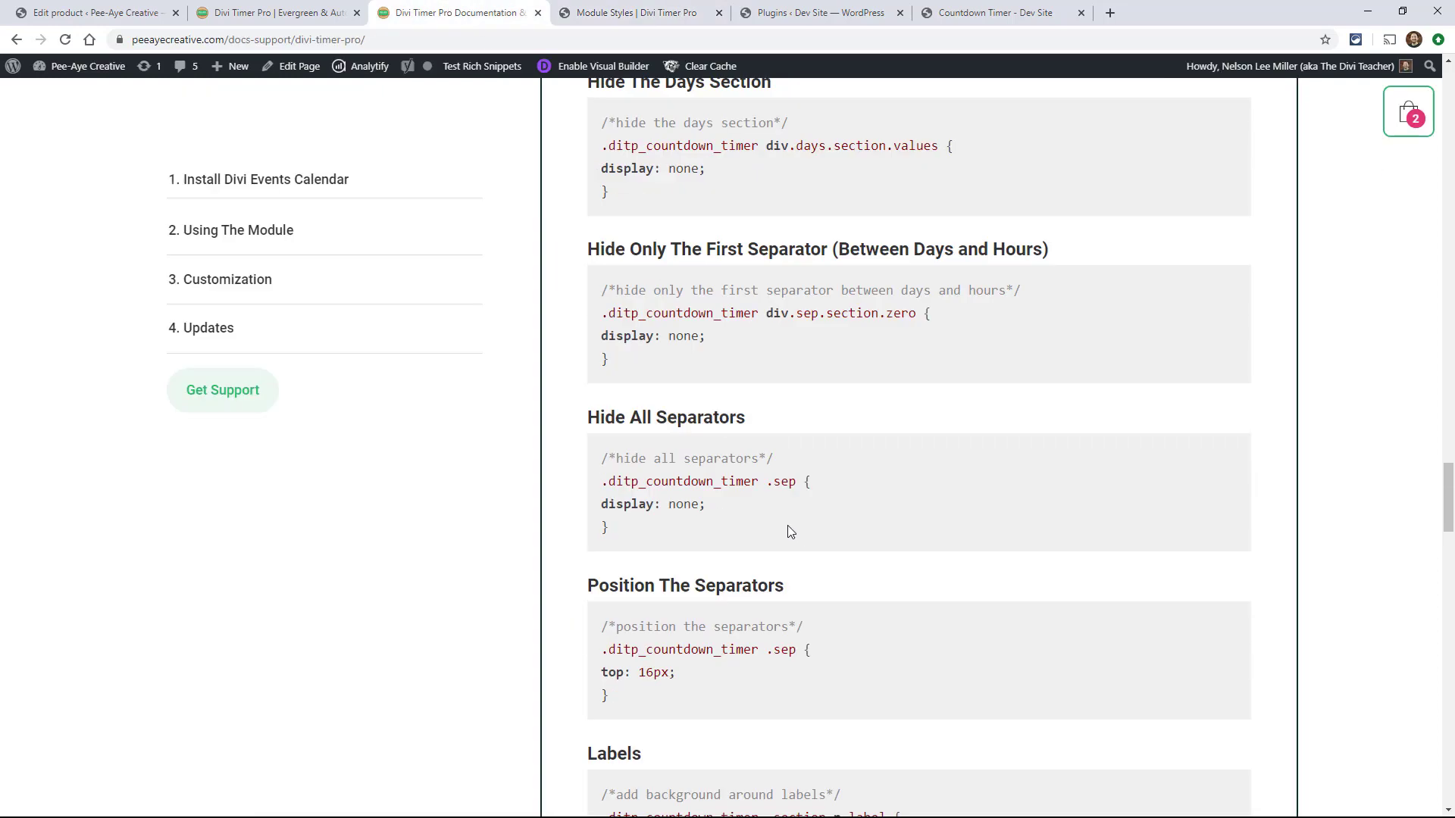
pyautogui.scroll(3, 772, 507)
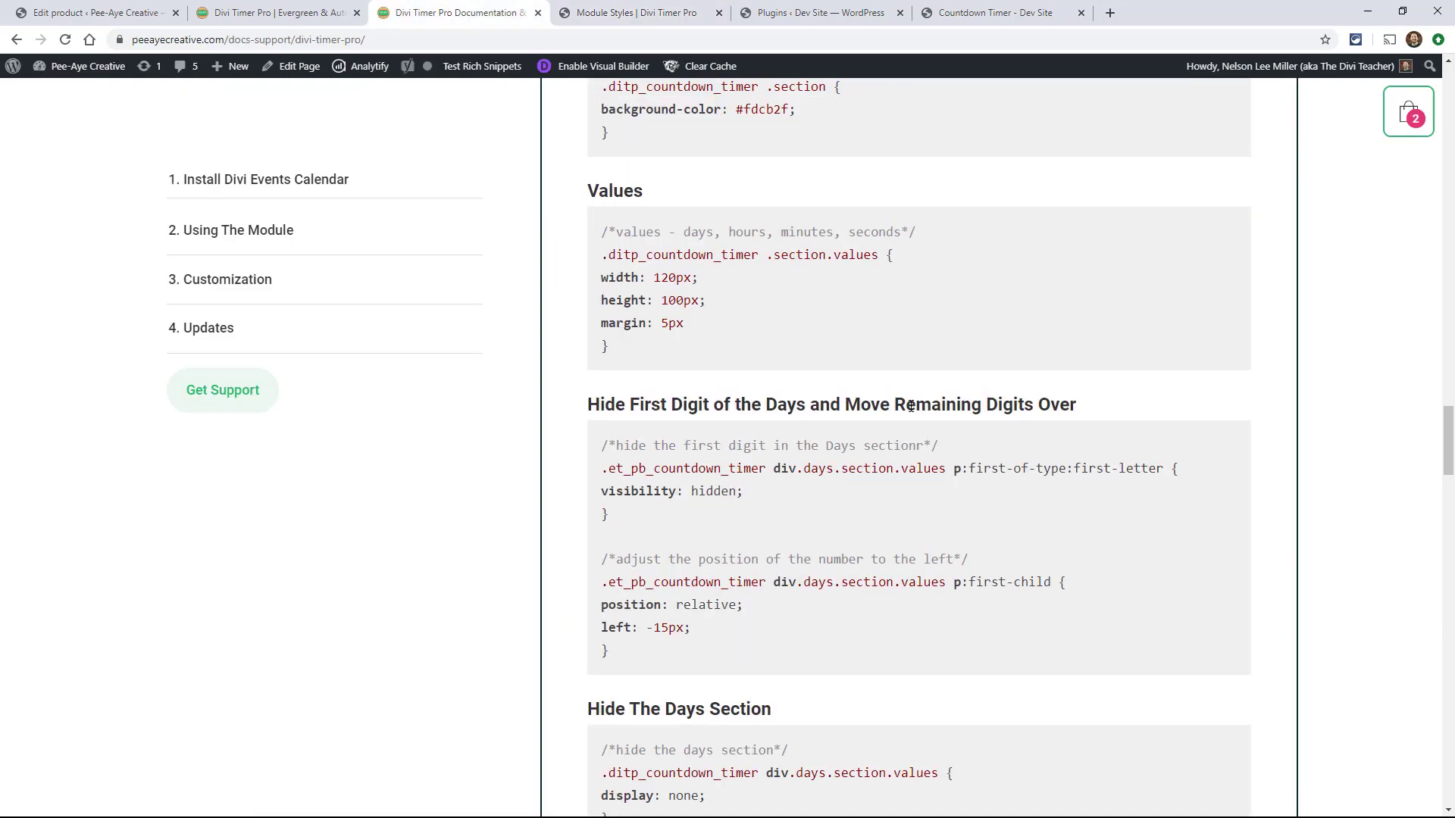
pyautogui.click(600, 16)
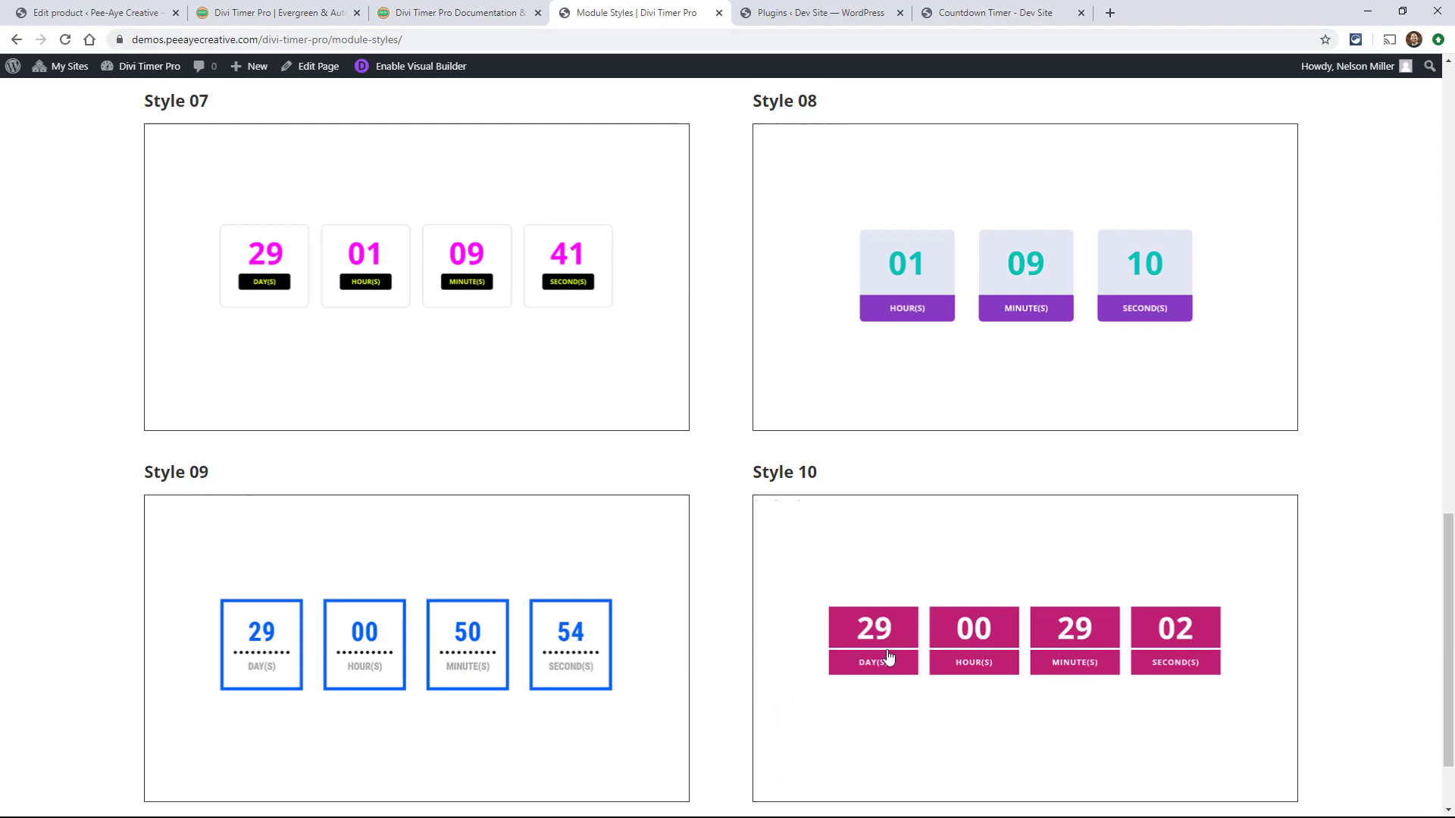
pyautogui.click(438, 13)
pyautogui.scroll(-4, 702, 522)
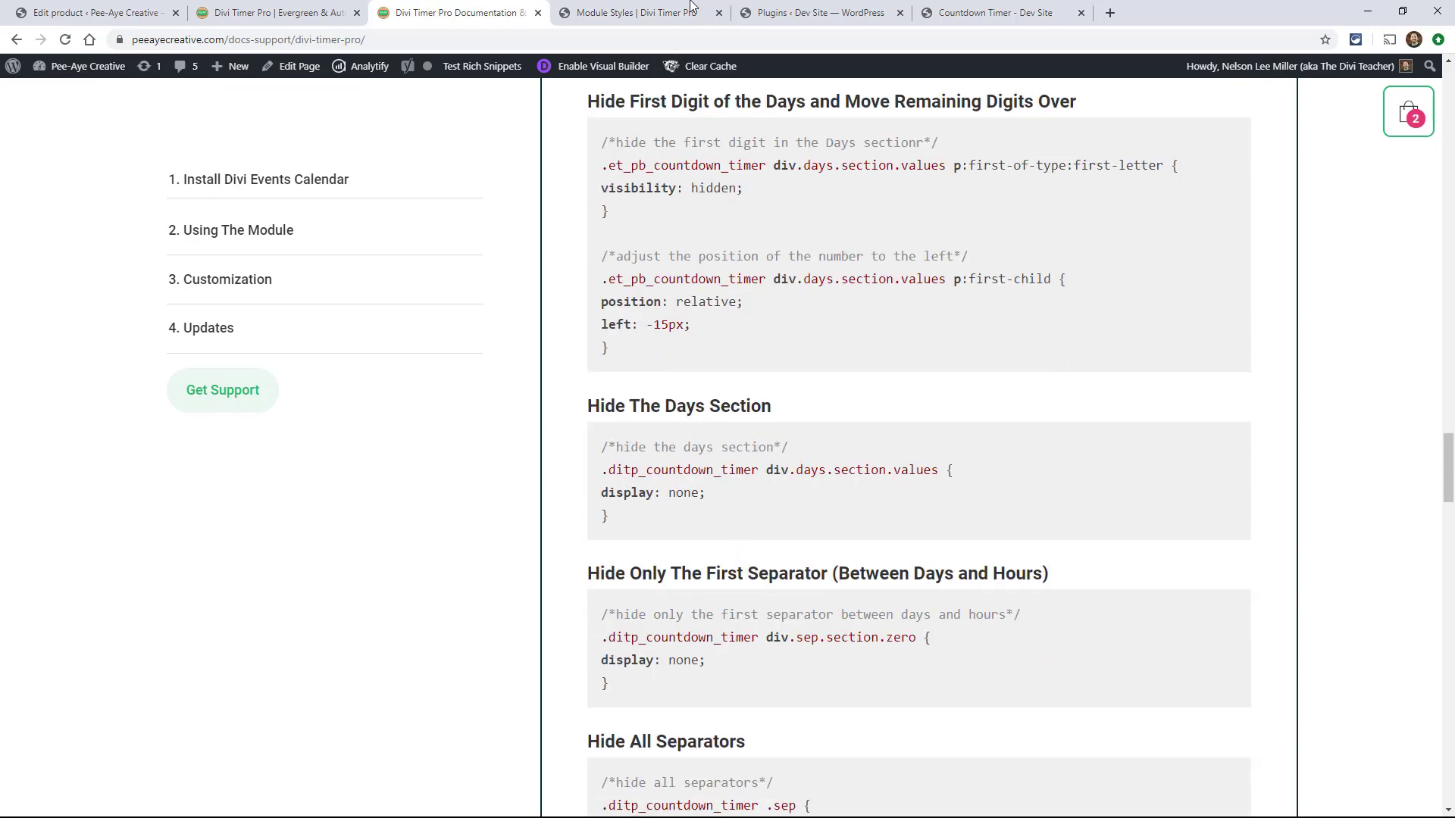
pyautogui.click(643, 12)
pyautogui.scroll(18, 773, 400)
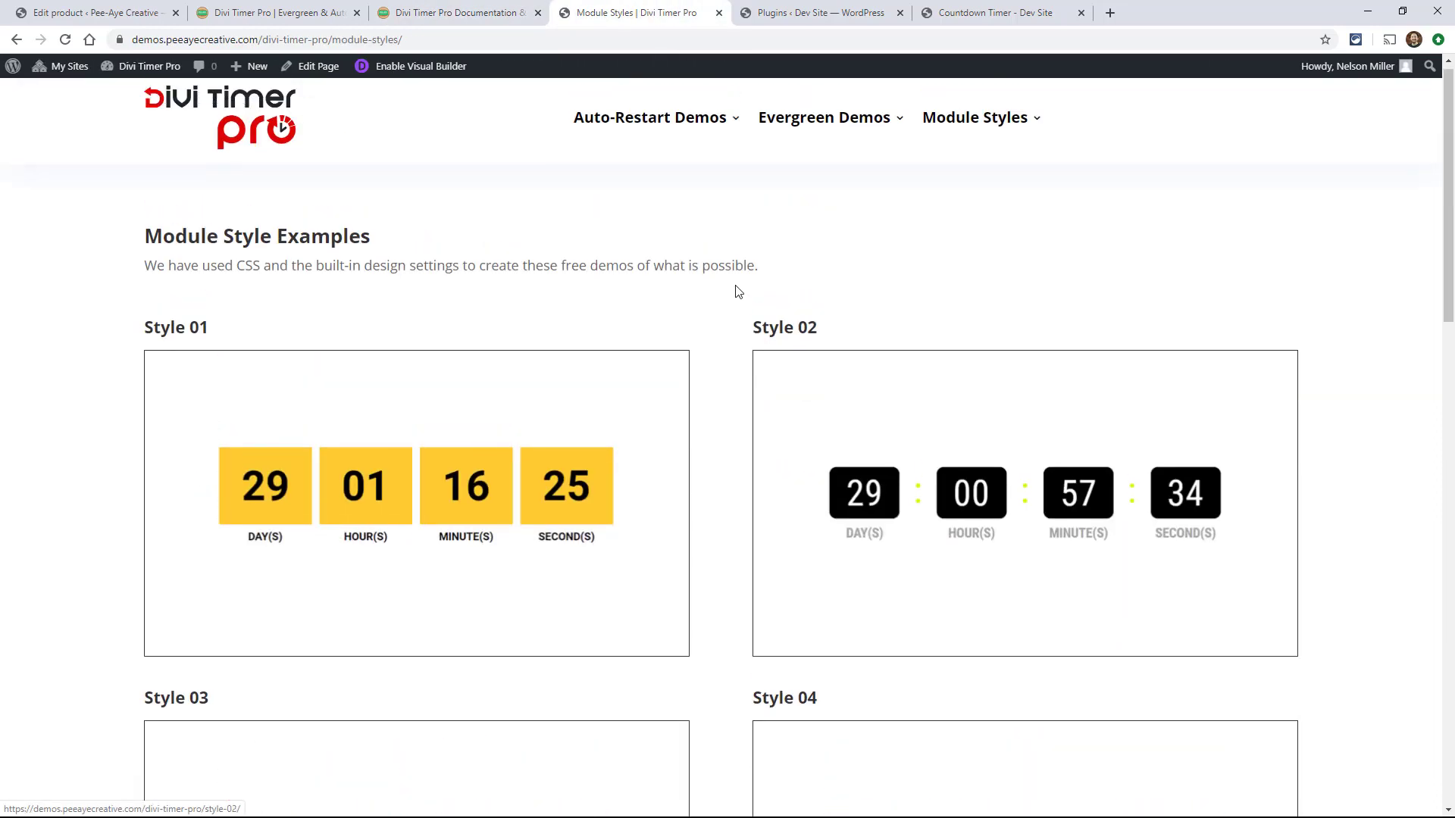
# Open the Auto-Restart 01 demo with its NEXT DAY shipping countdown.
pyautogui.moveTo(611, 127)
pyautogui.click(640, 178)
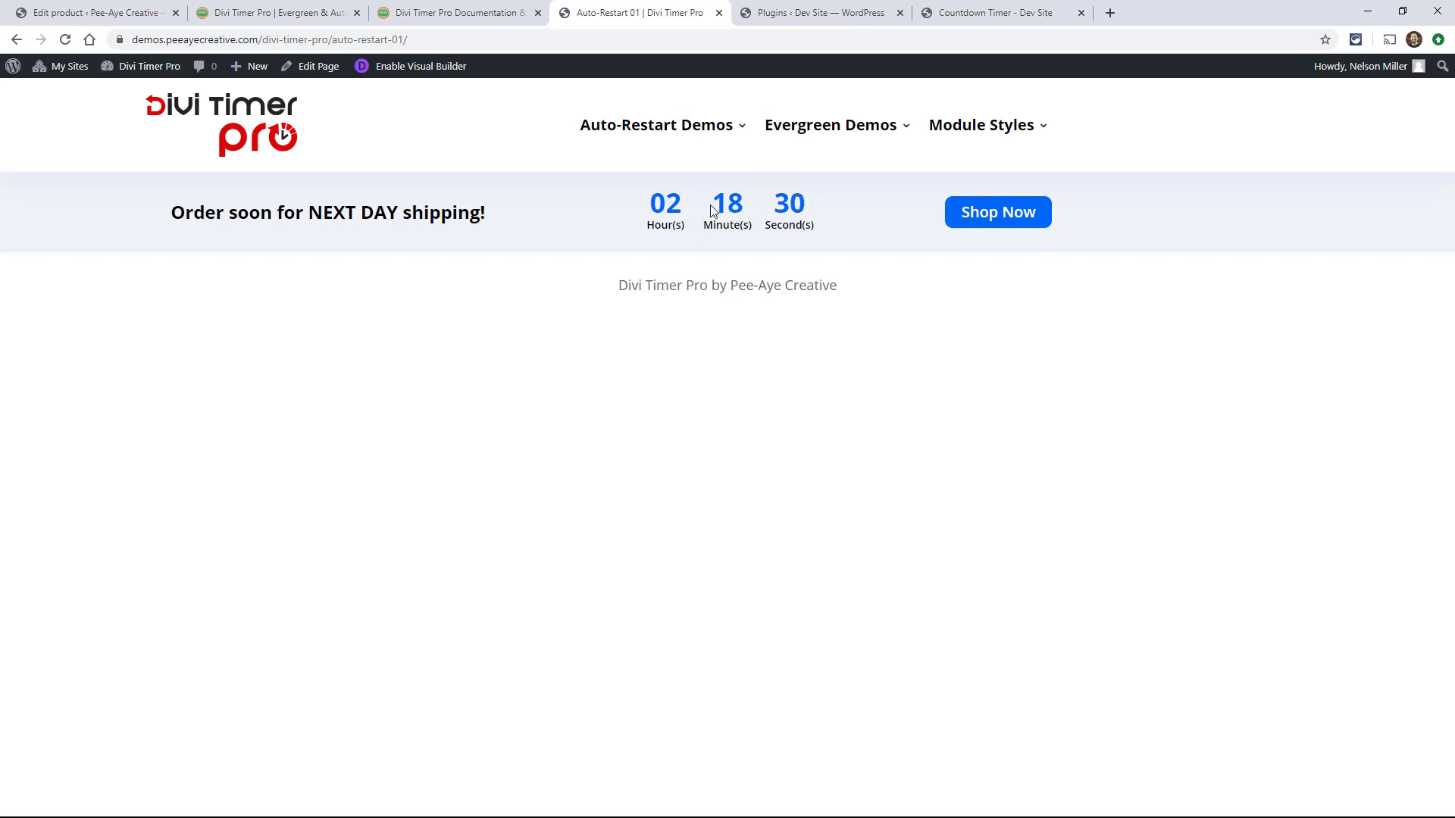
# Open the Auto-Restart 02 livestream church service countdown demo and scroll through it.
pyautogui.moveTo(660, 132)
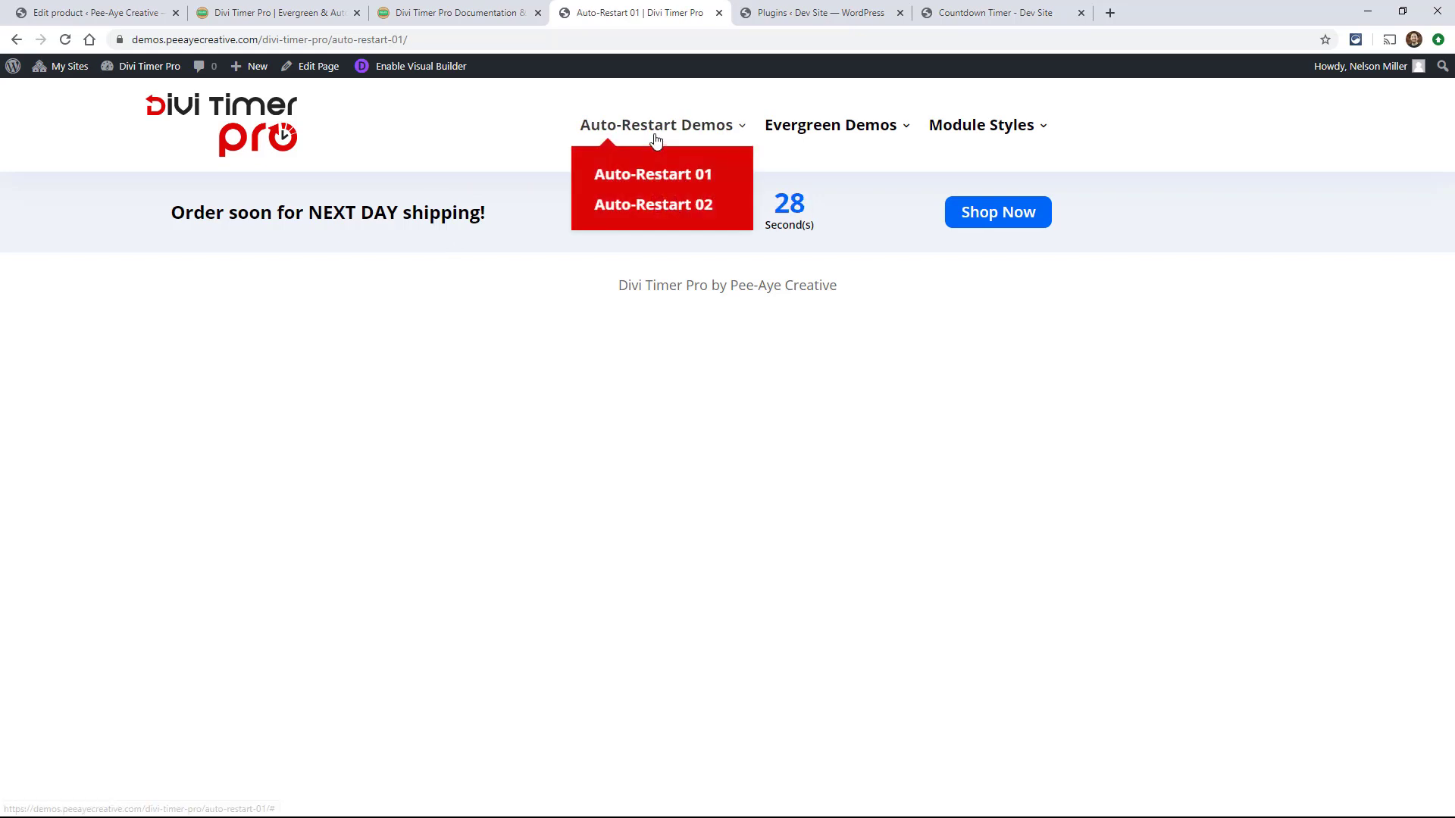
pyautogui.click(632, 205)
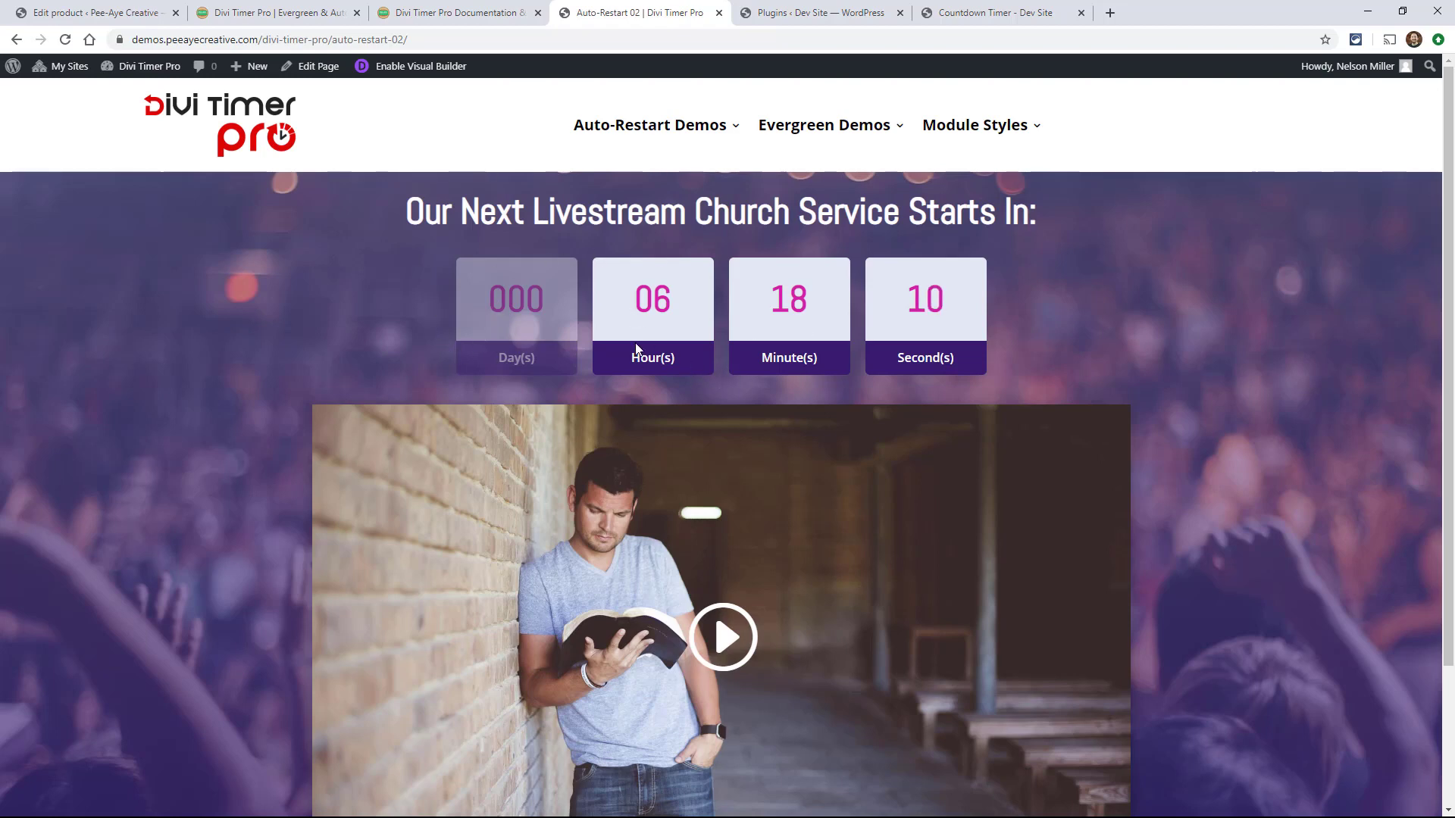
pyautogui.scroll(-2, 1133, 410)
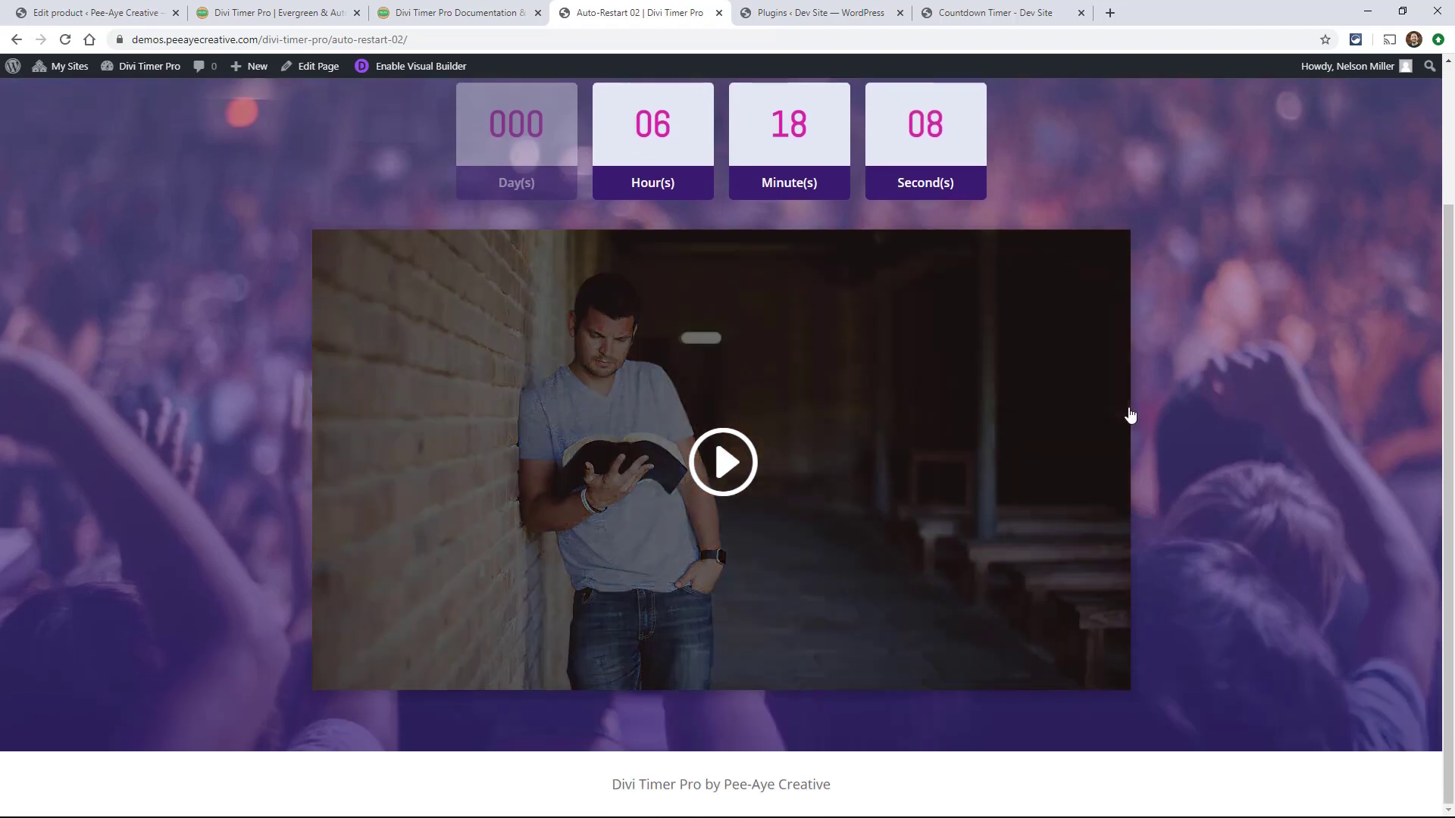
pyautogui.scroll(2, 701, 430)
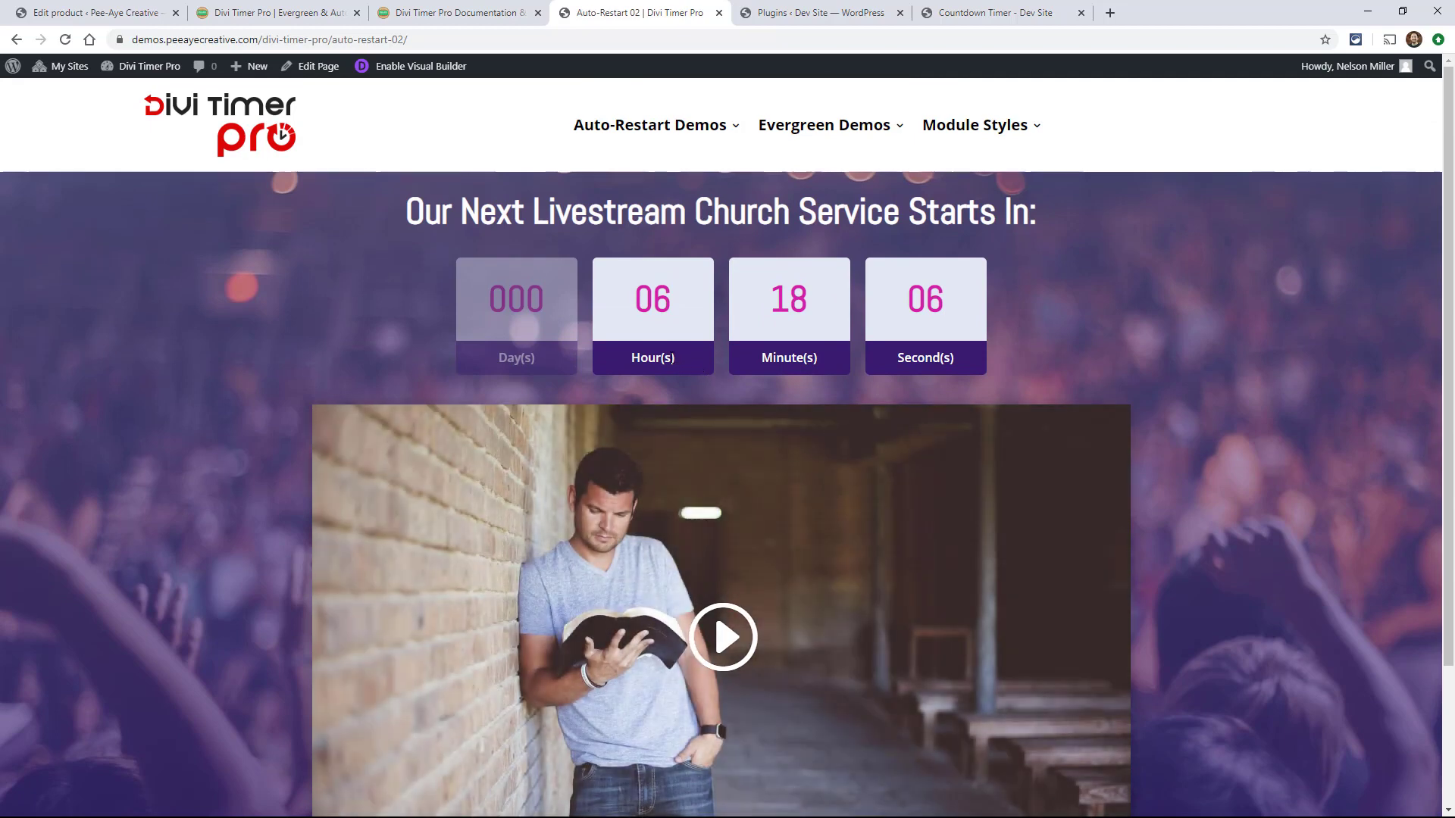
# View the Evergreen 01 promo-bar demo, then open the Evergreen 02 'Get 50% Off' countdown.
pyautogui.moveTo(789, 135)
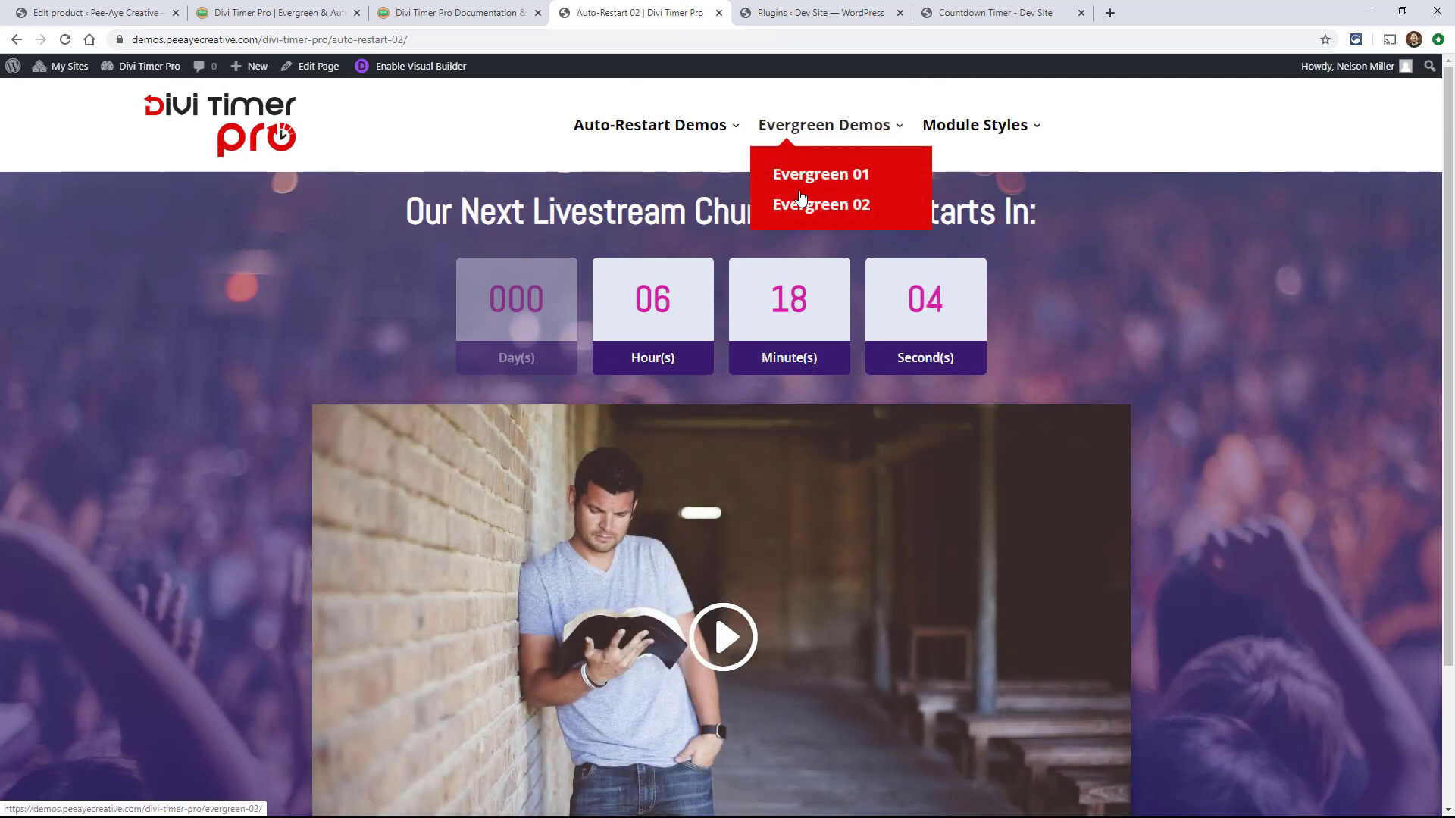
pyautogui.click(802, 180)
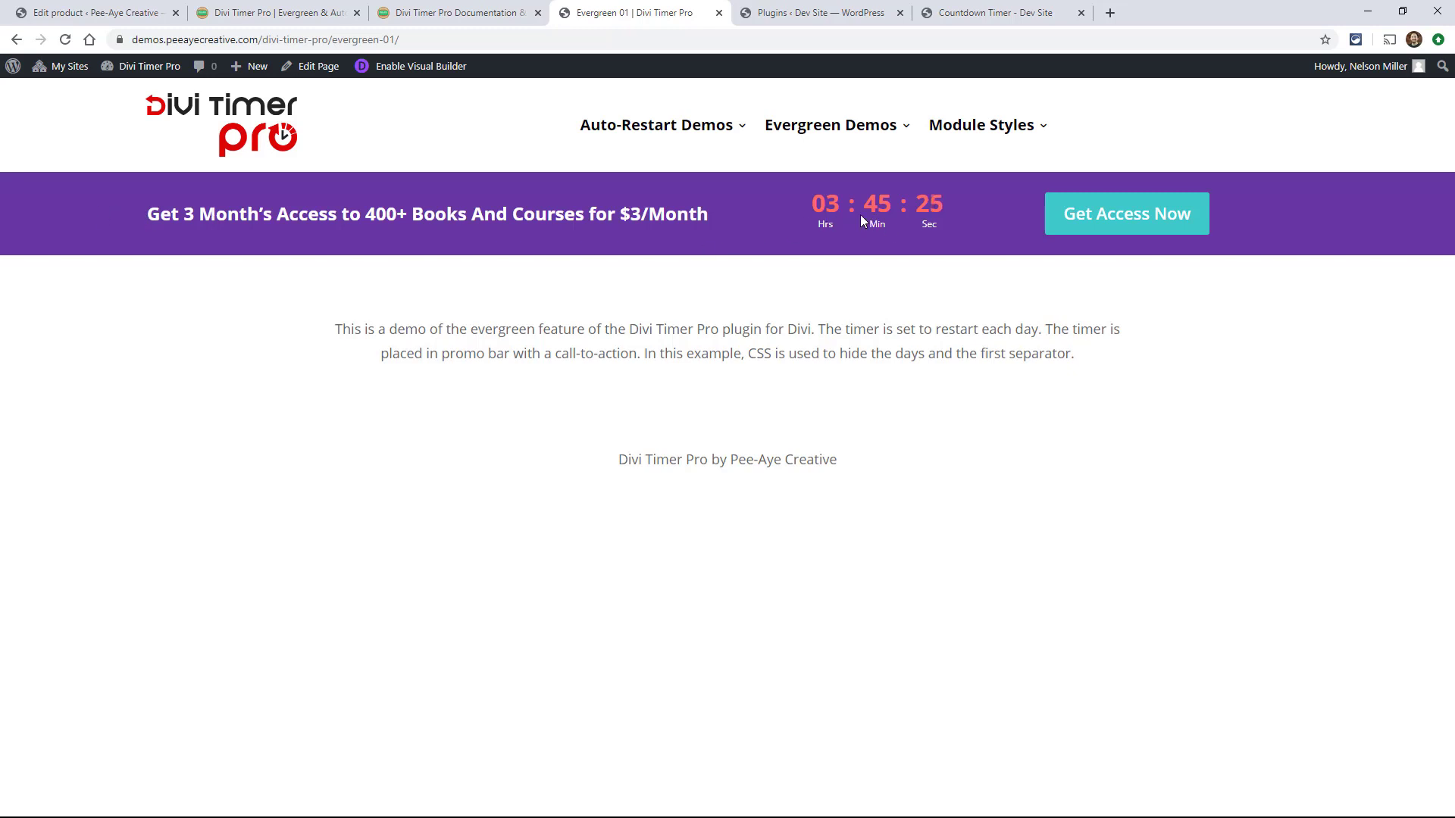
pyautogui.moveTo(828, 130)
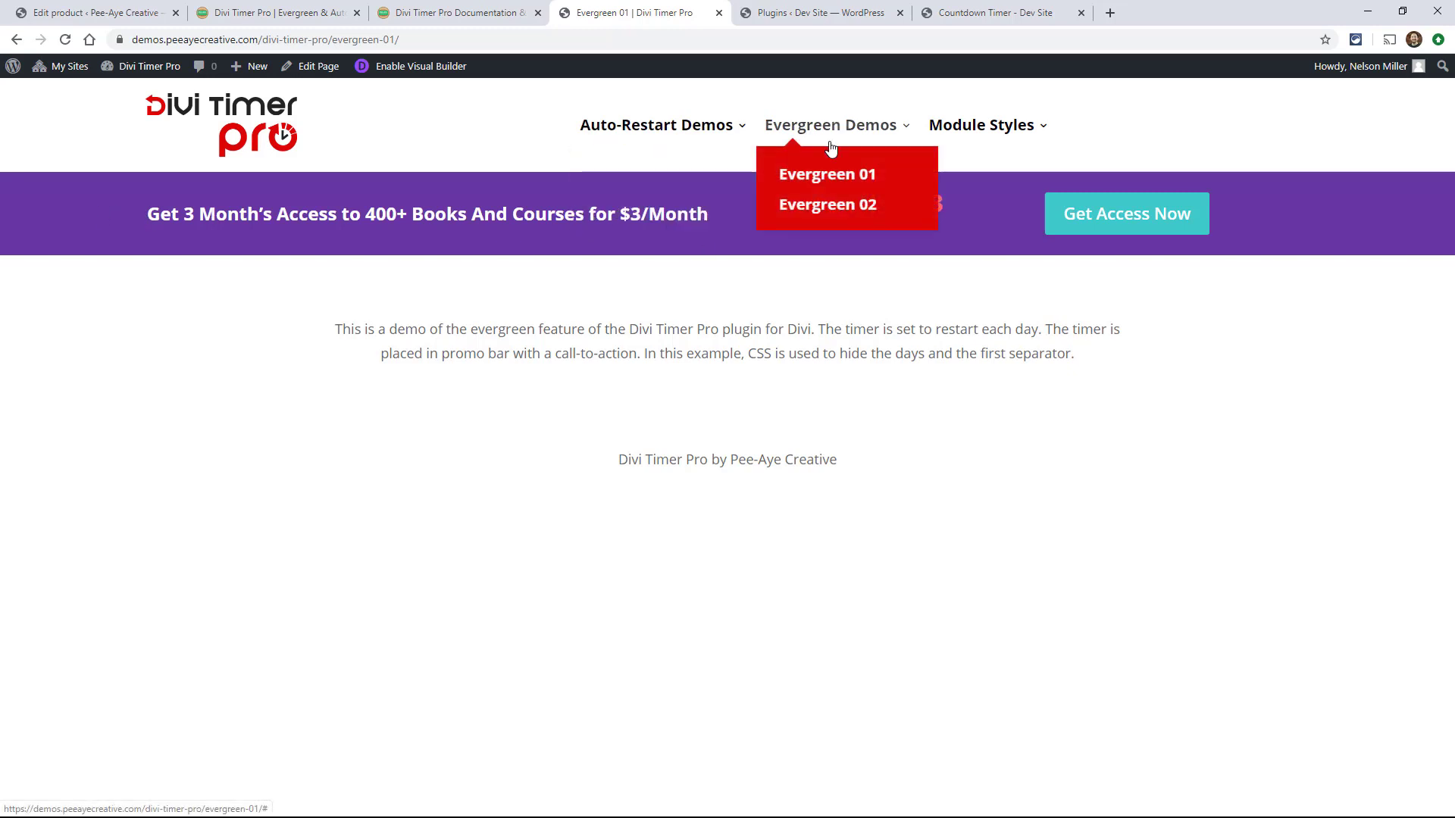
pyautogui.click(818, 206)
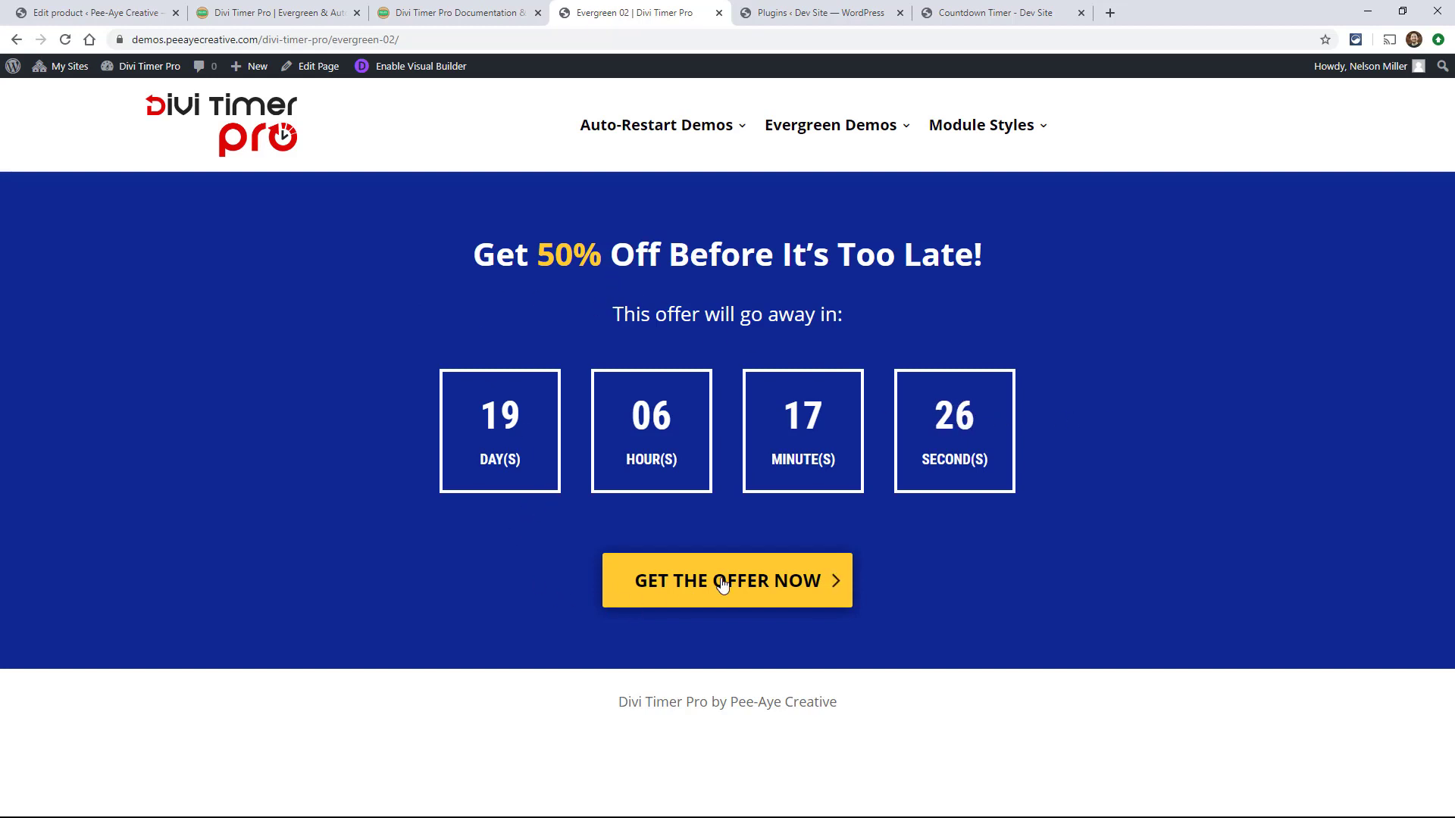
# Scroll the Divi Timer Pro product page past features and bonus layouts to Always Included.
pyautogui.click(247, 13)
pyautogui.scroll(-9, 438, 353)
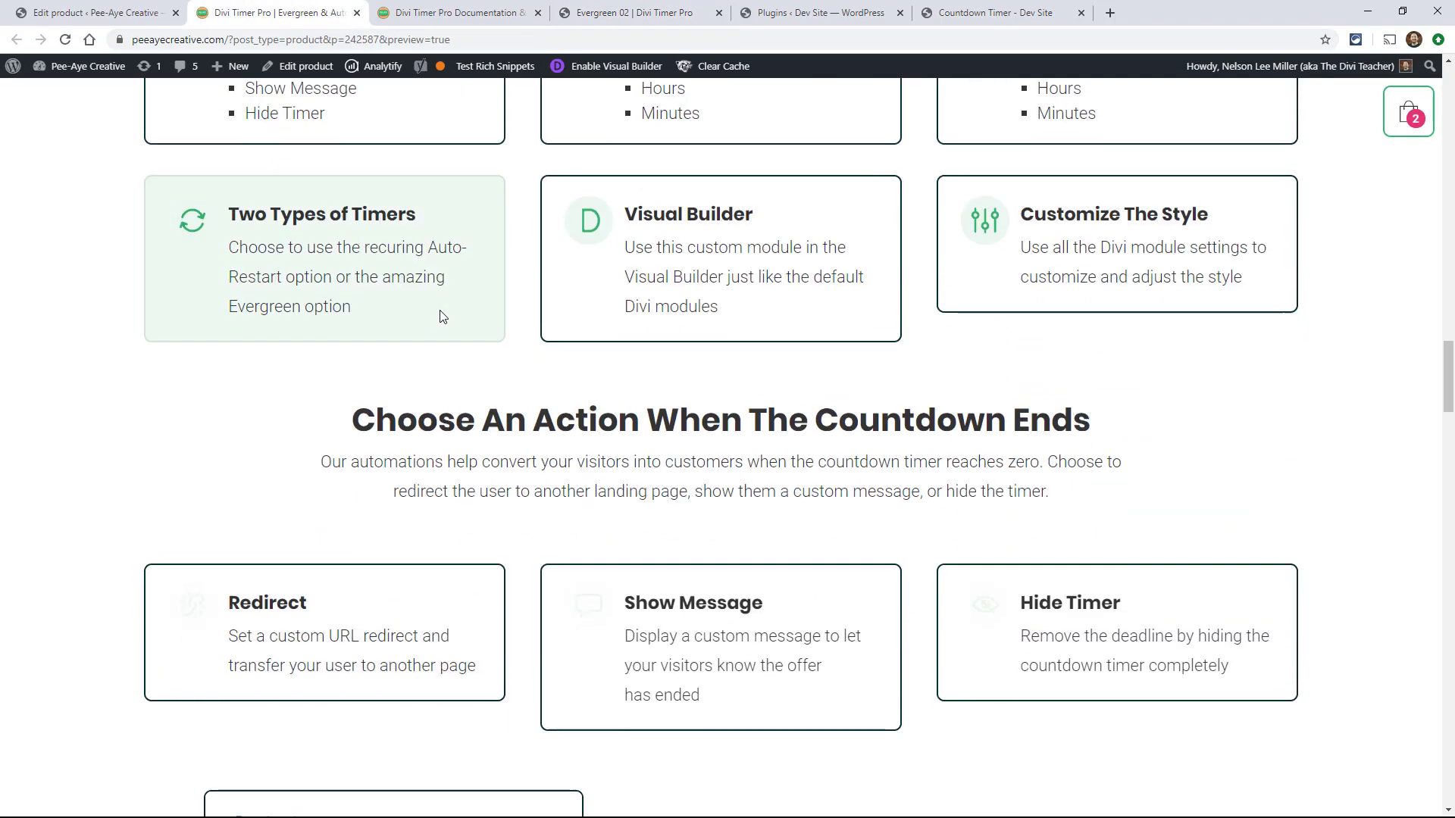
pyautogui.scroll(-18, 513, 399)
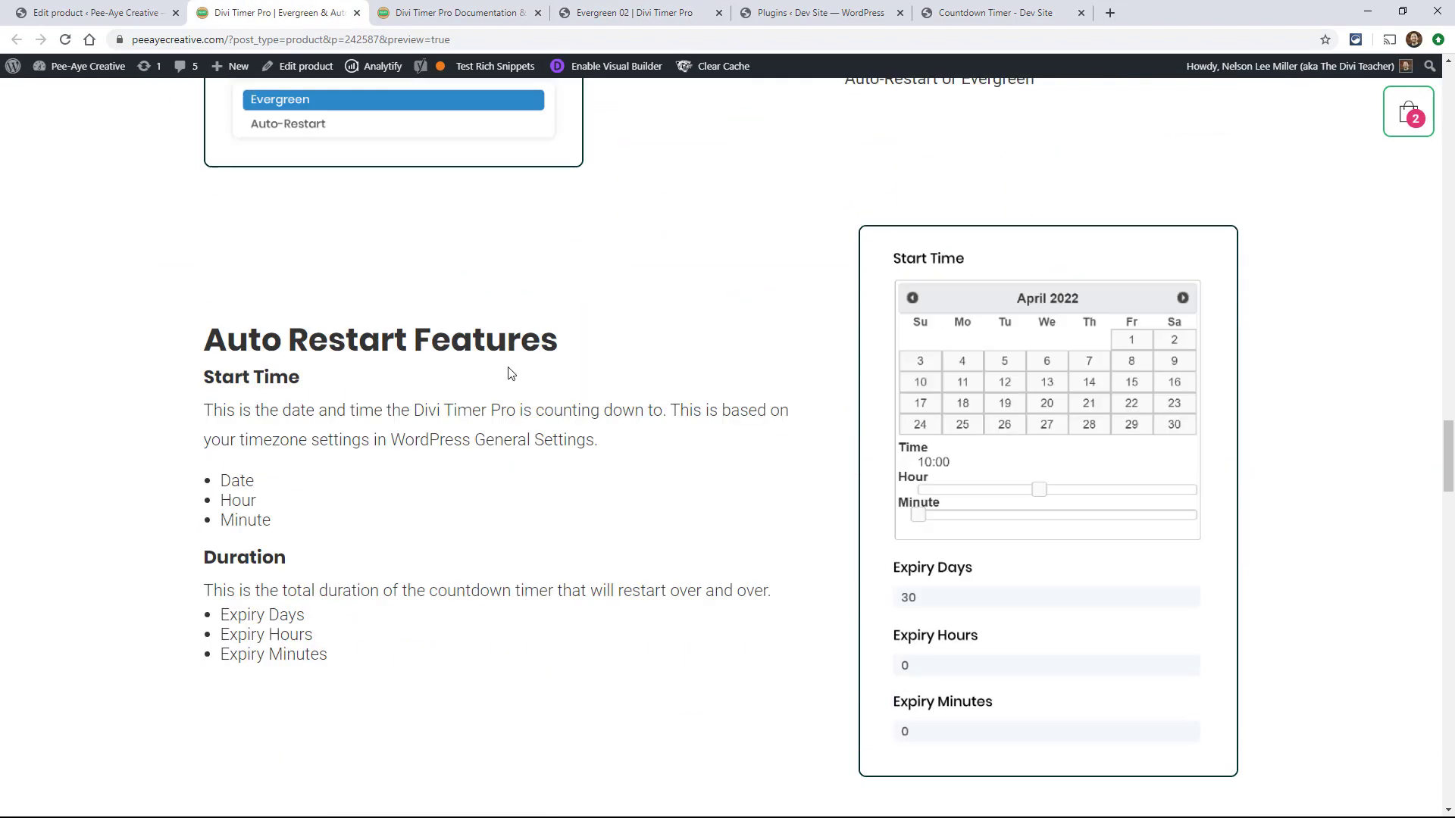
pyautogui.scroll(-4, 612, 482)
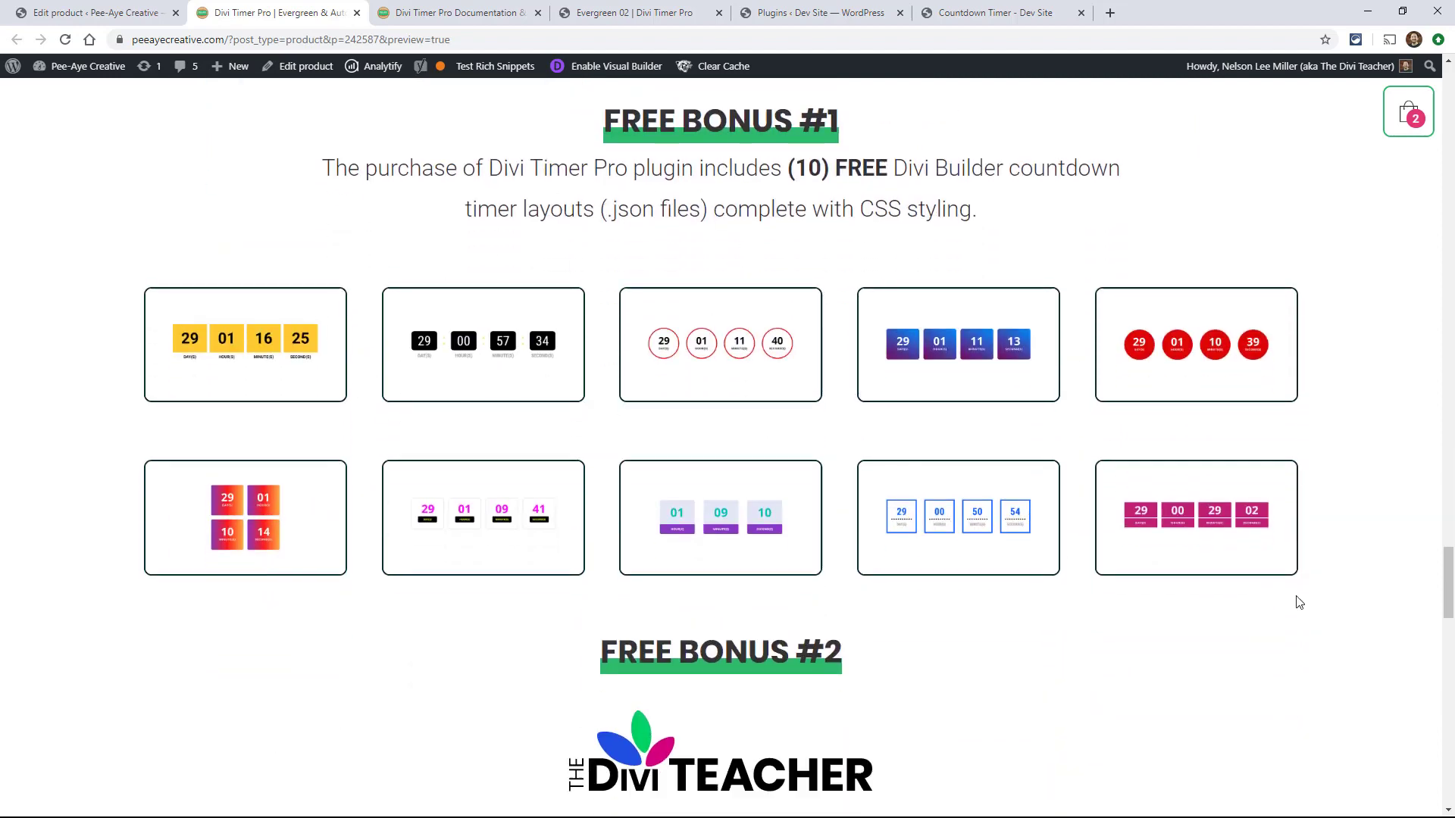
pyautogui.scroll(-6, 617, 445)
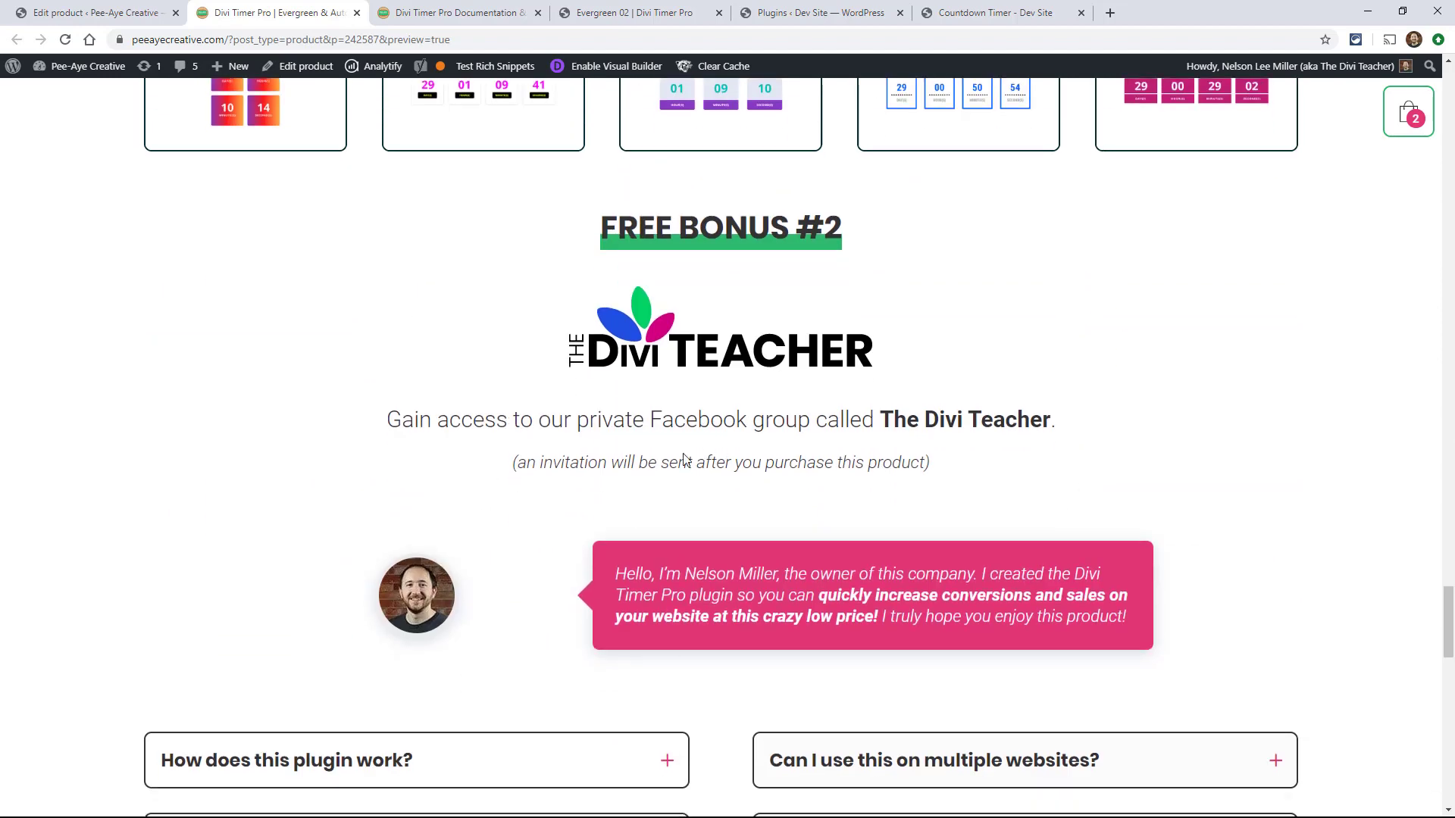
pyautogui.scroll(-10, 733, 441)
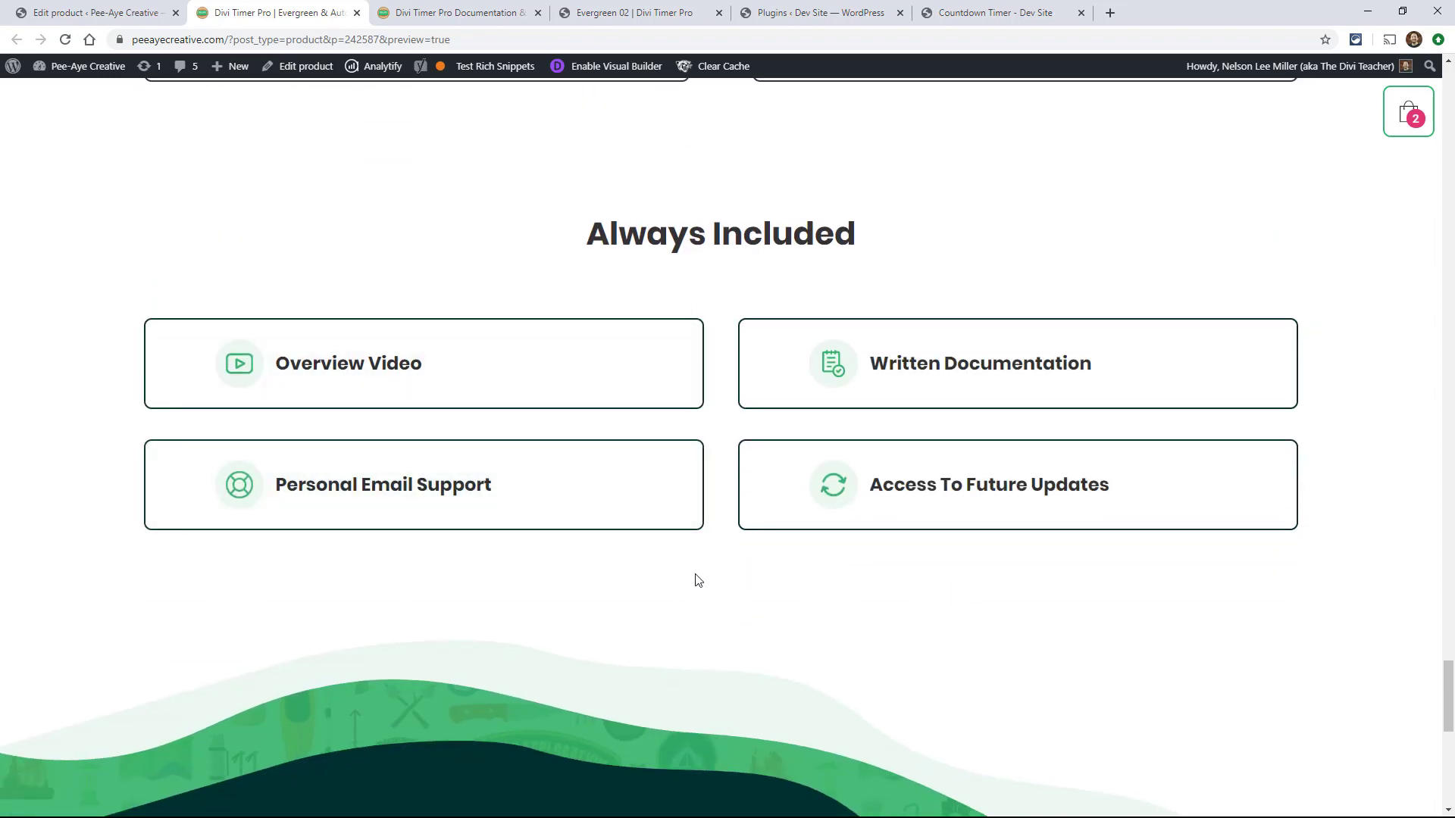
pyautogui.scroll(-5, 712, 583)
pyautogui.scroll(6, 1061, 614)
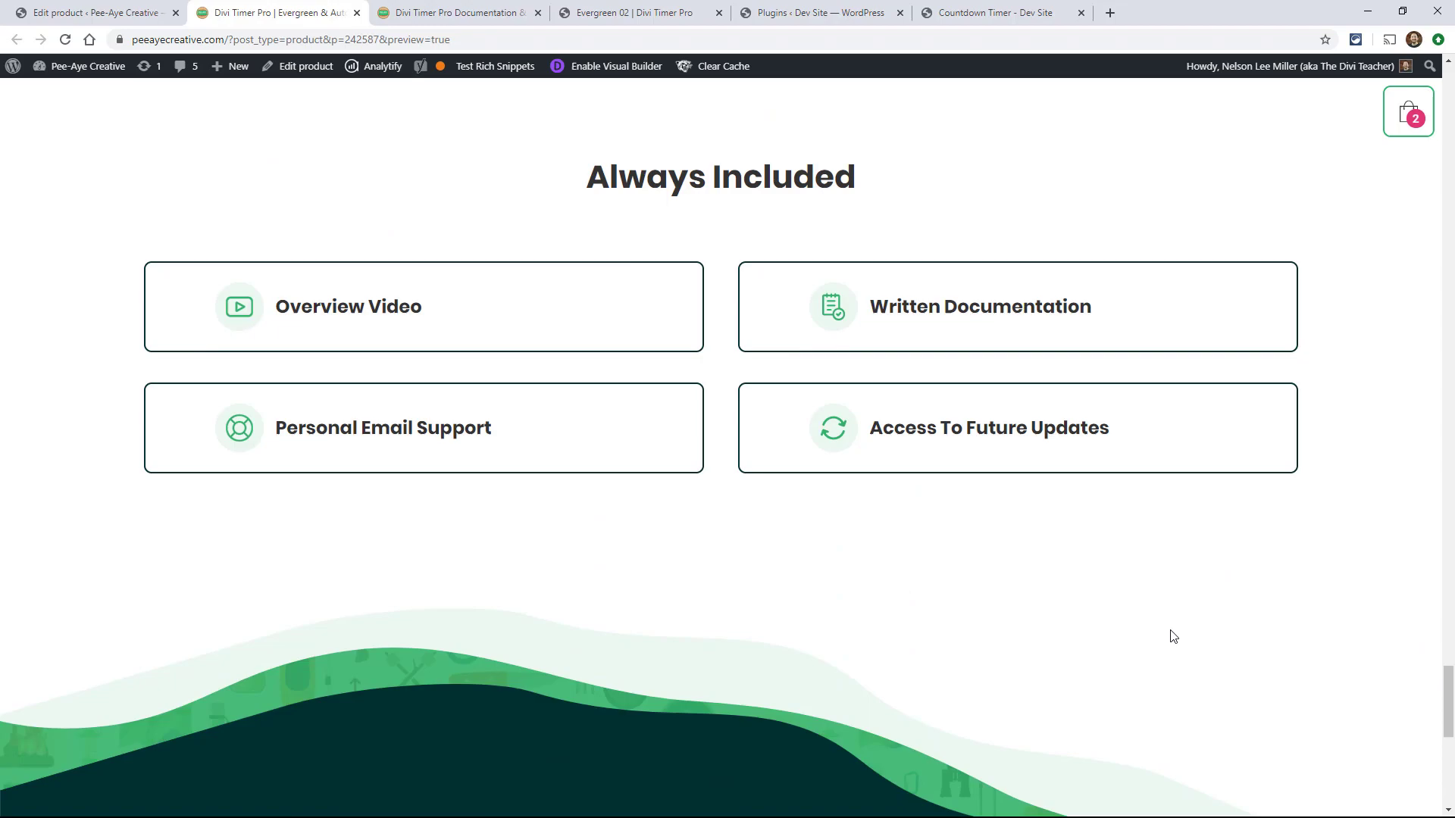